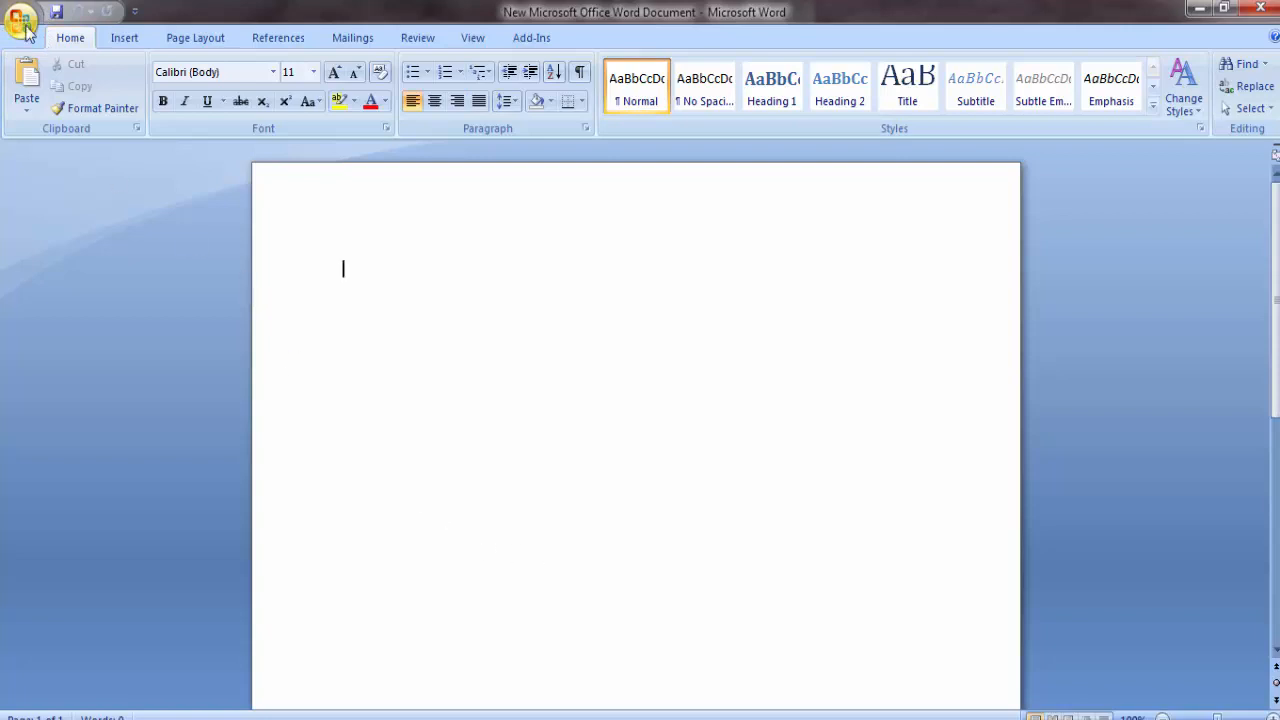
click(21, 20)
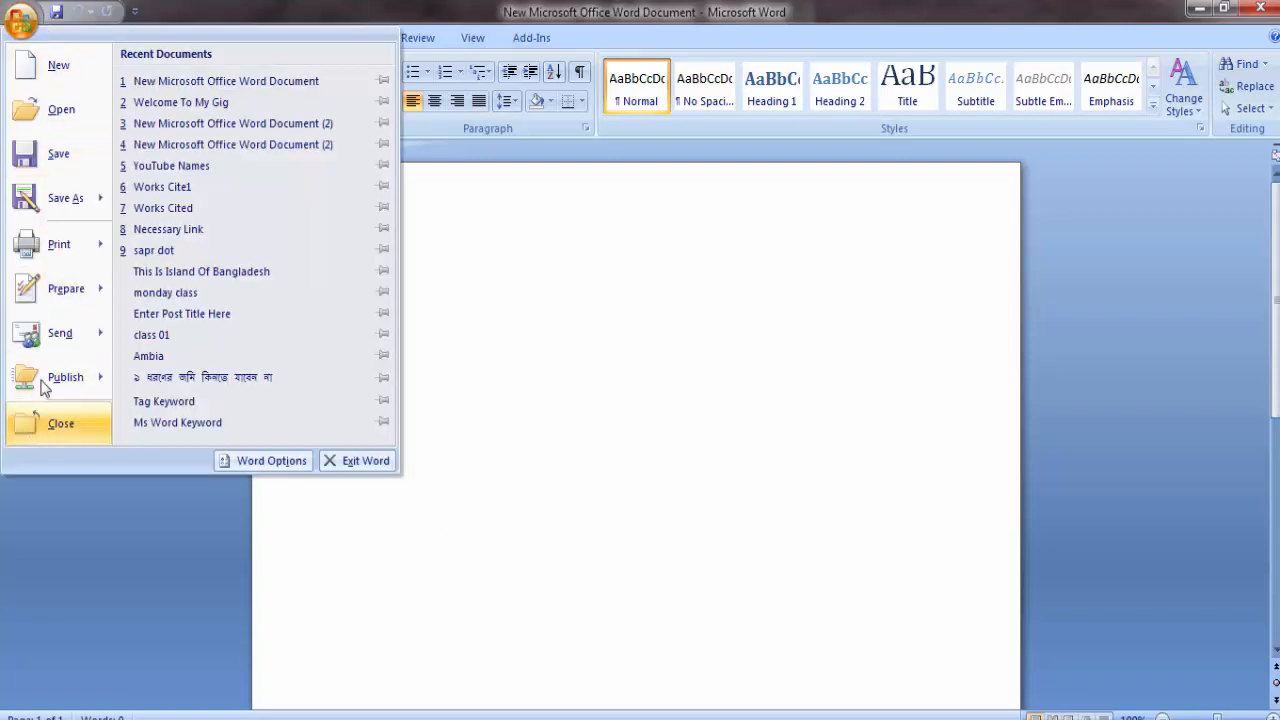
click(831, 430)
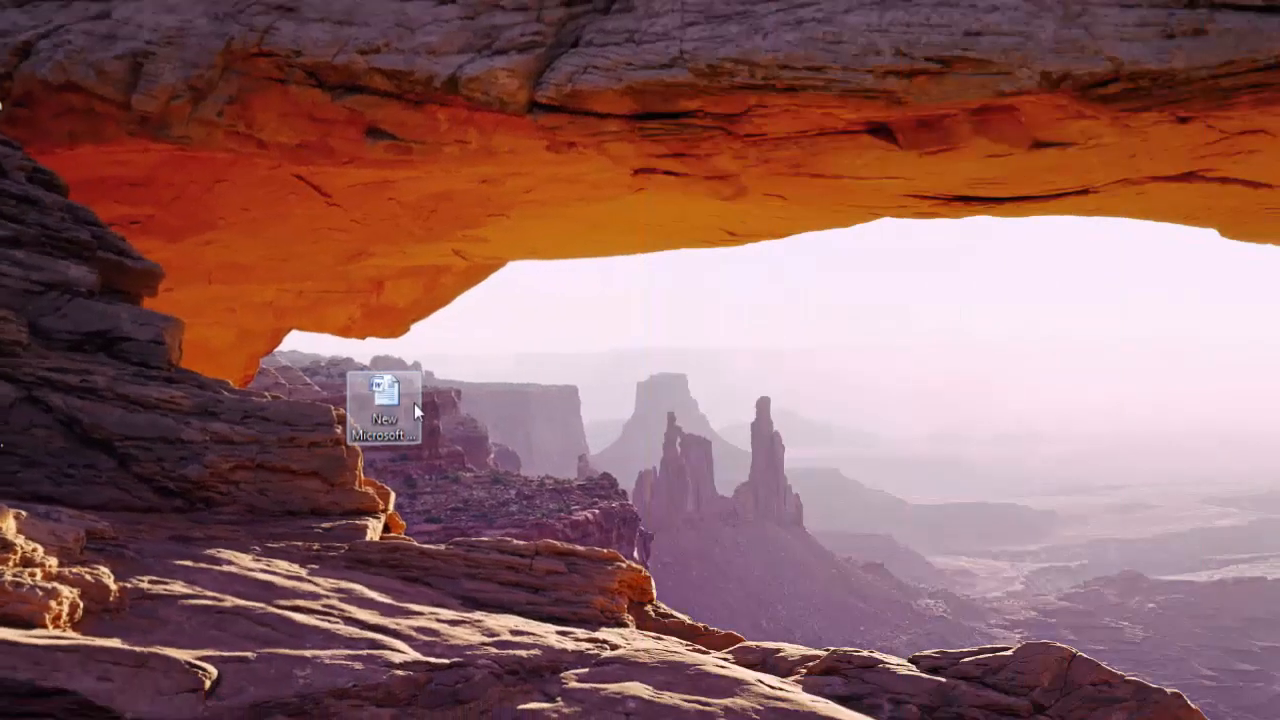
Open the New Microsoft Office Word Document file from the desktop.
double_click(386, 414)
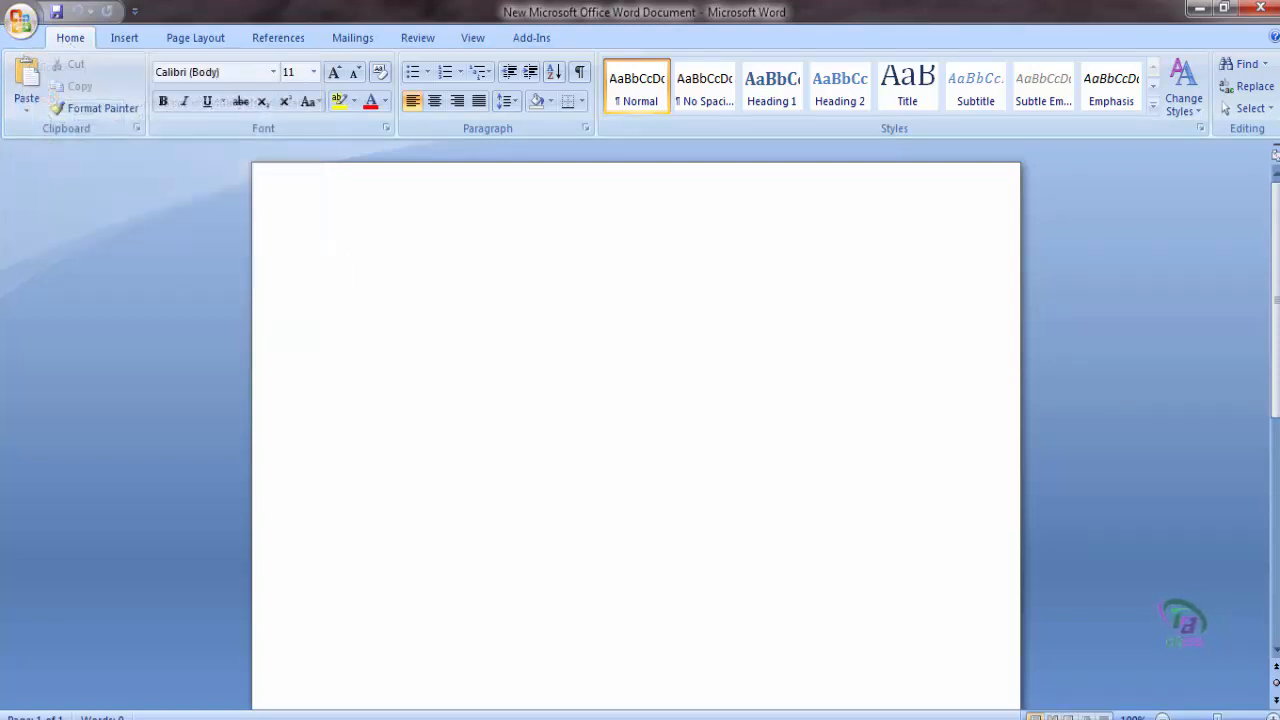
click(21, 27)
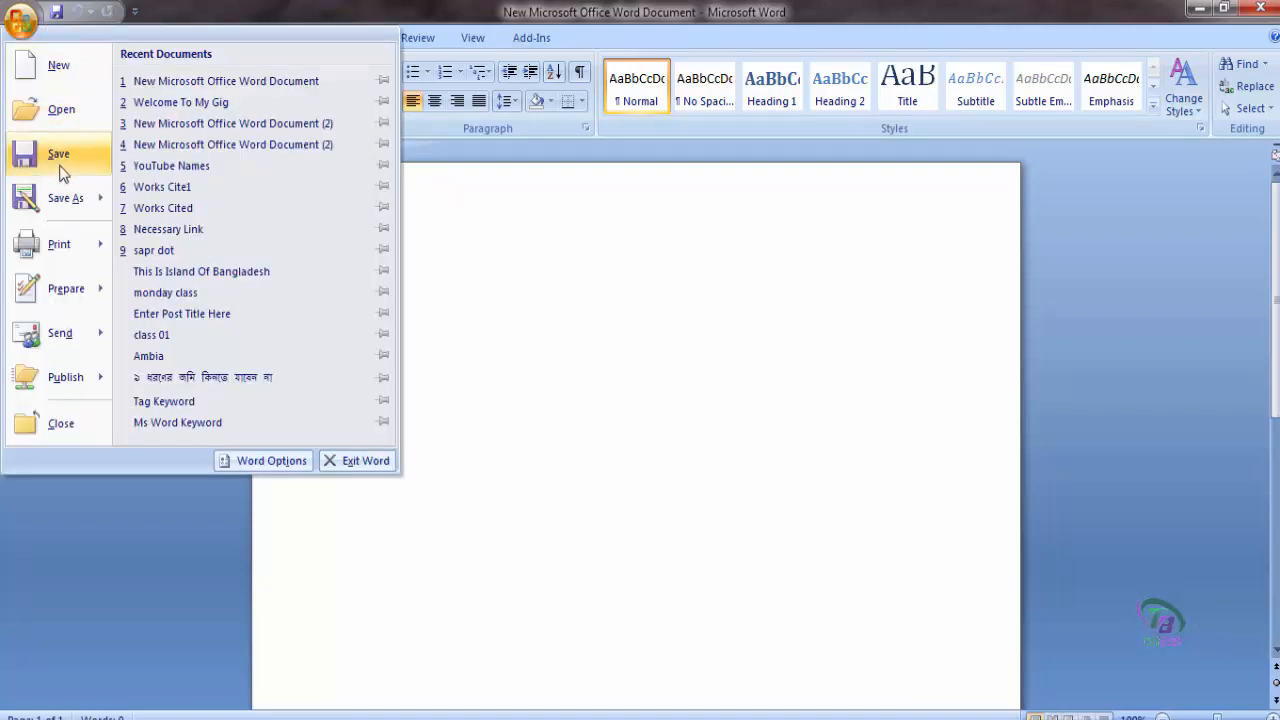
mouse_move(59, 255)
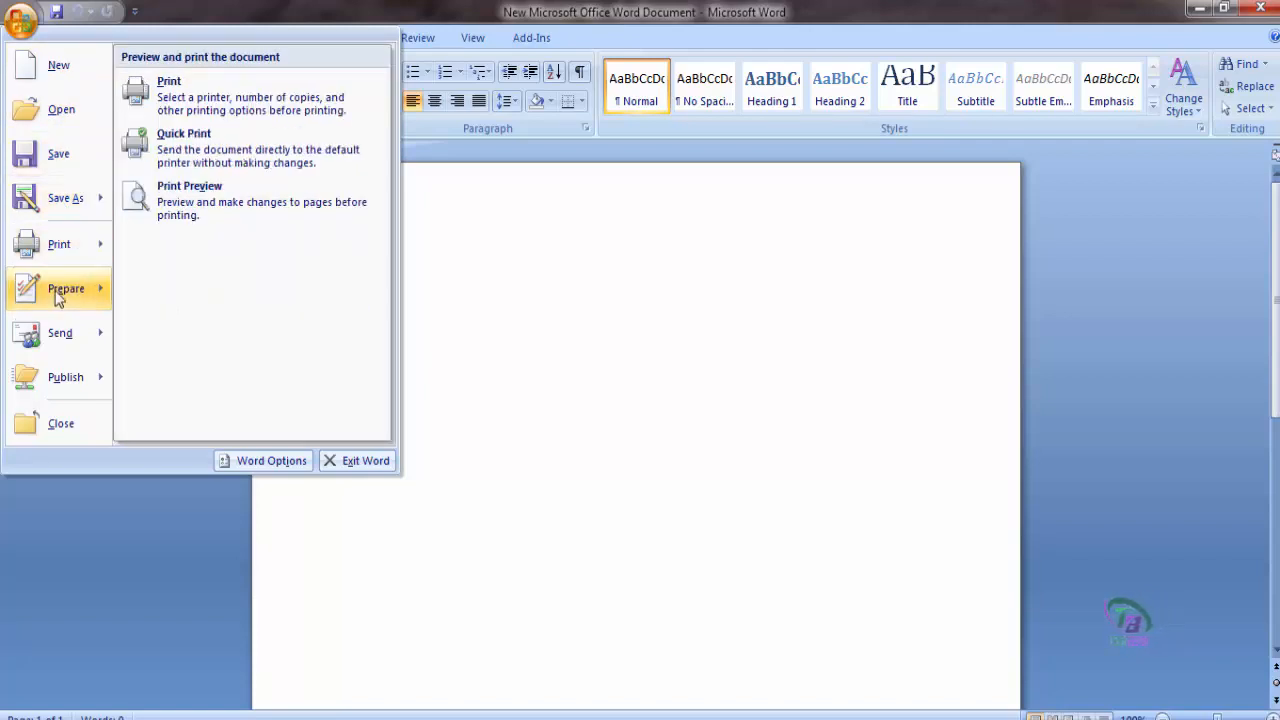
click(109, 574)
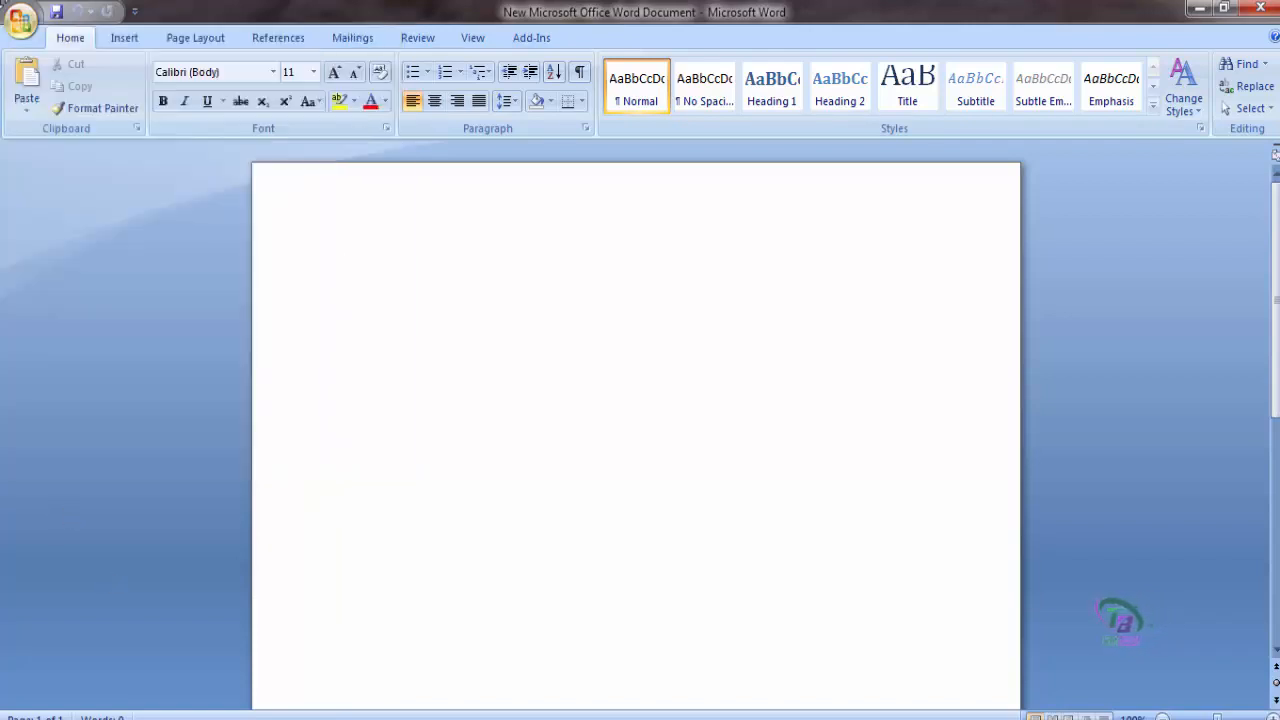
Create a new document from the Blank document template.
click(20, 20)
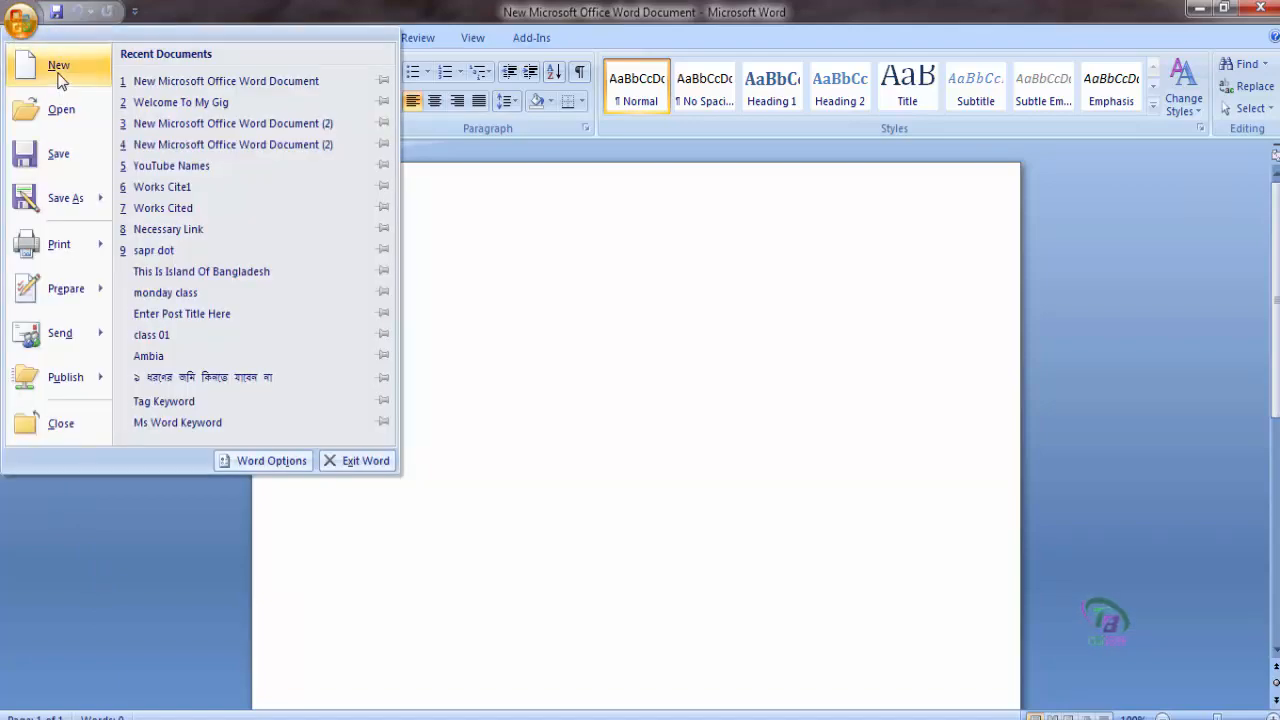
click(58, 70)
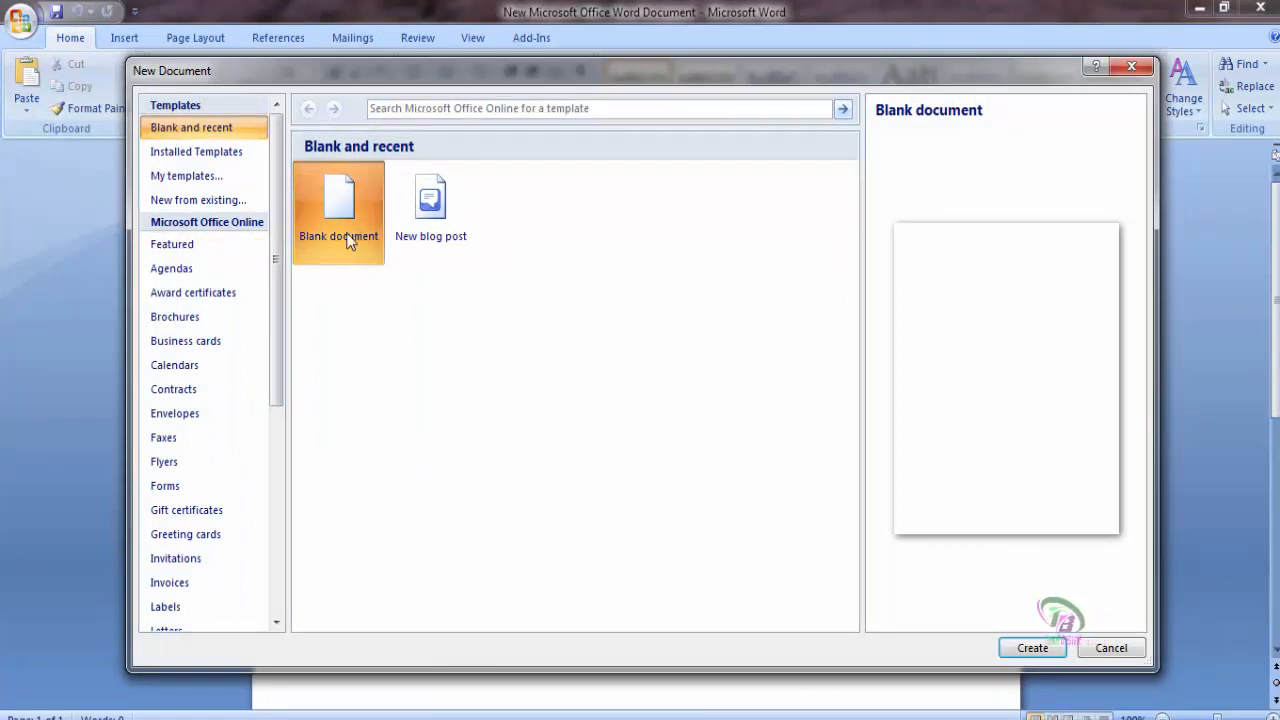
click(1040, 650)
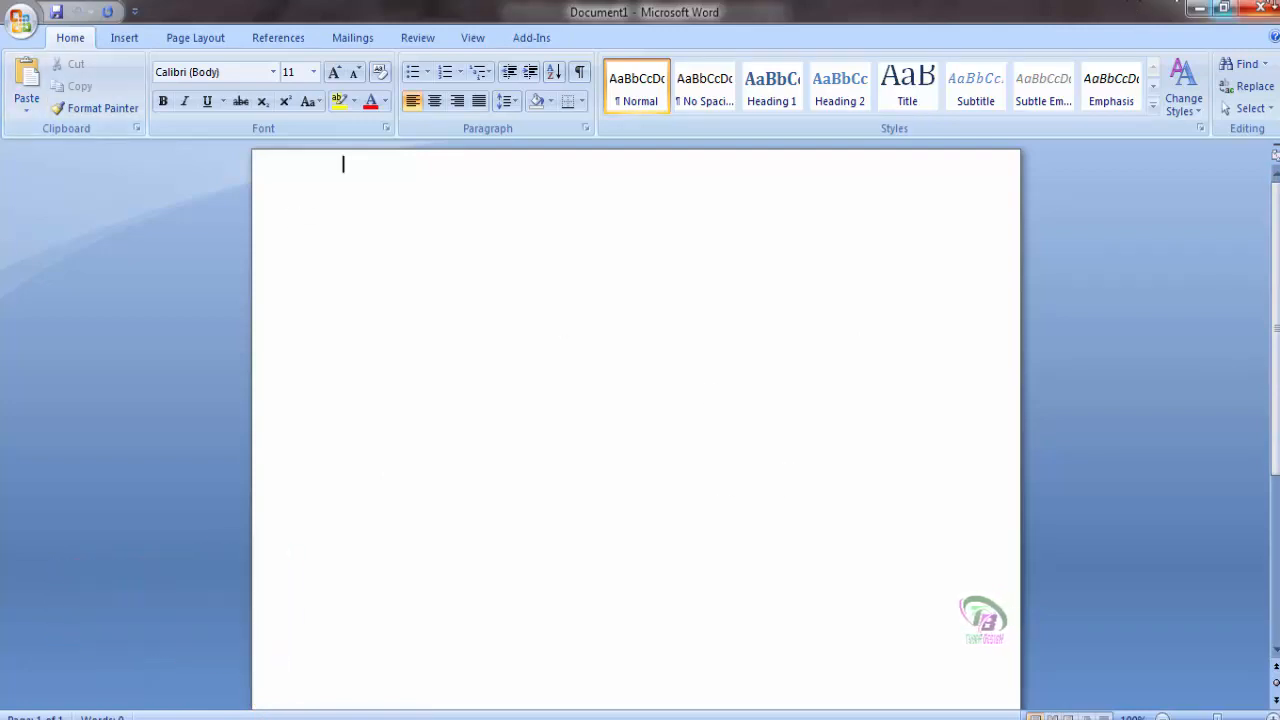
Close the newly created blank Document1 and return to the New Microsoft Office Word Document.
click(20, 20)
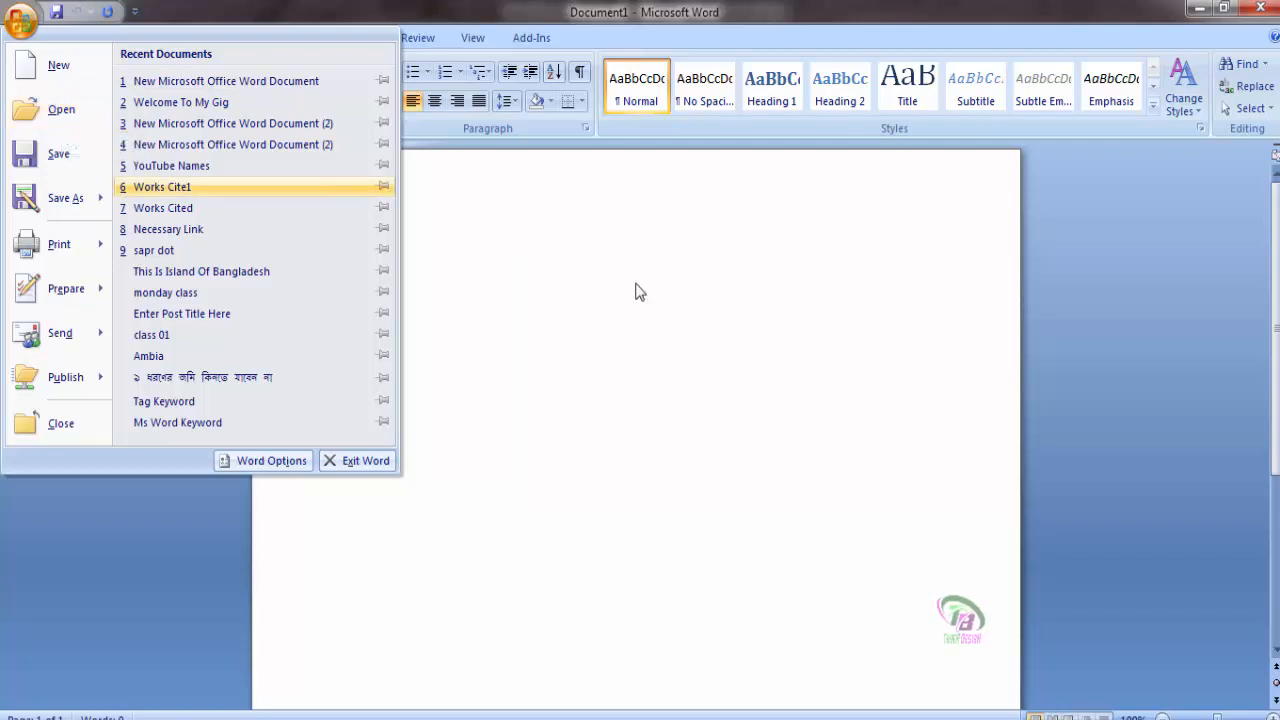
click(1150, 143)
click(1262, 8)
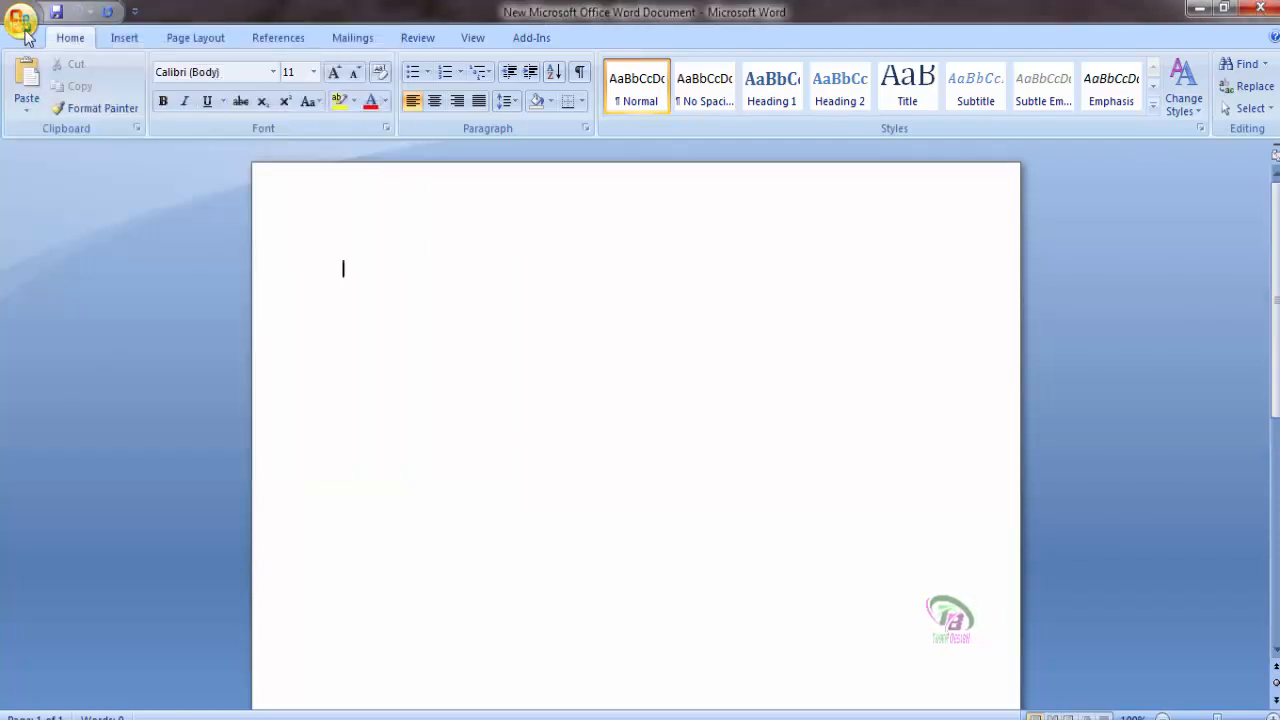
Open the existing file New Microsoft Office Word Document (2) from the Desktop folder and look through its text.
click(22, 22)
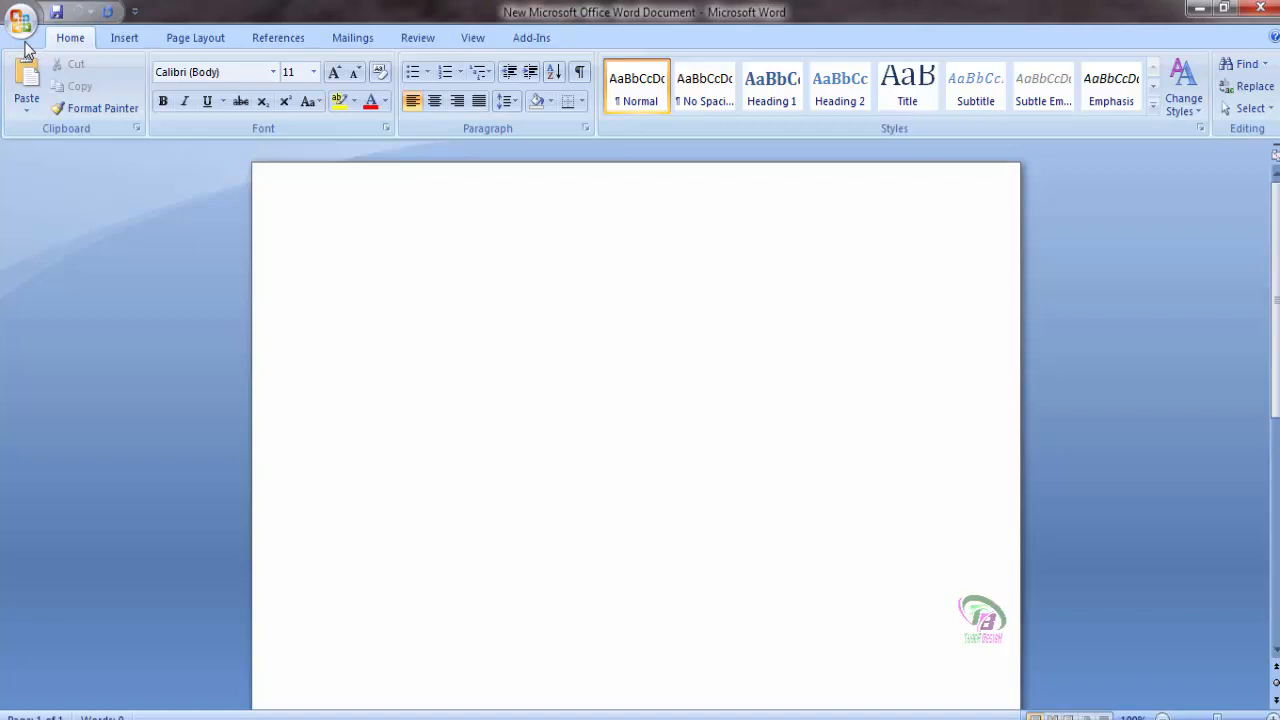
click(22, 22)
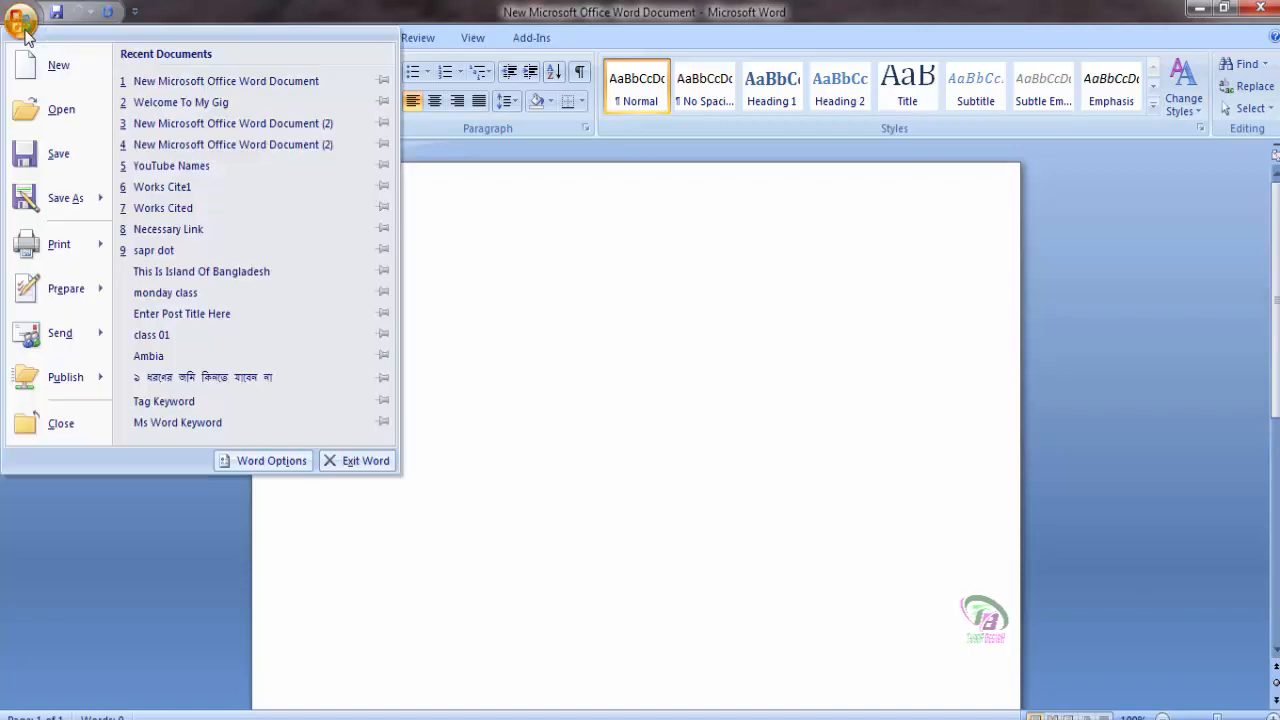
click(45, 108)
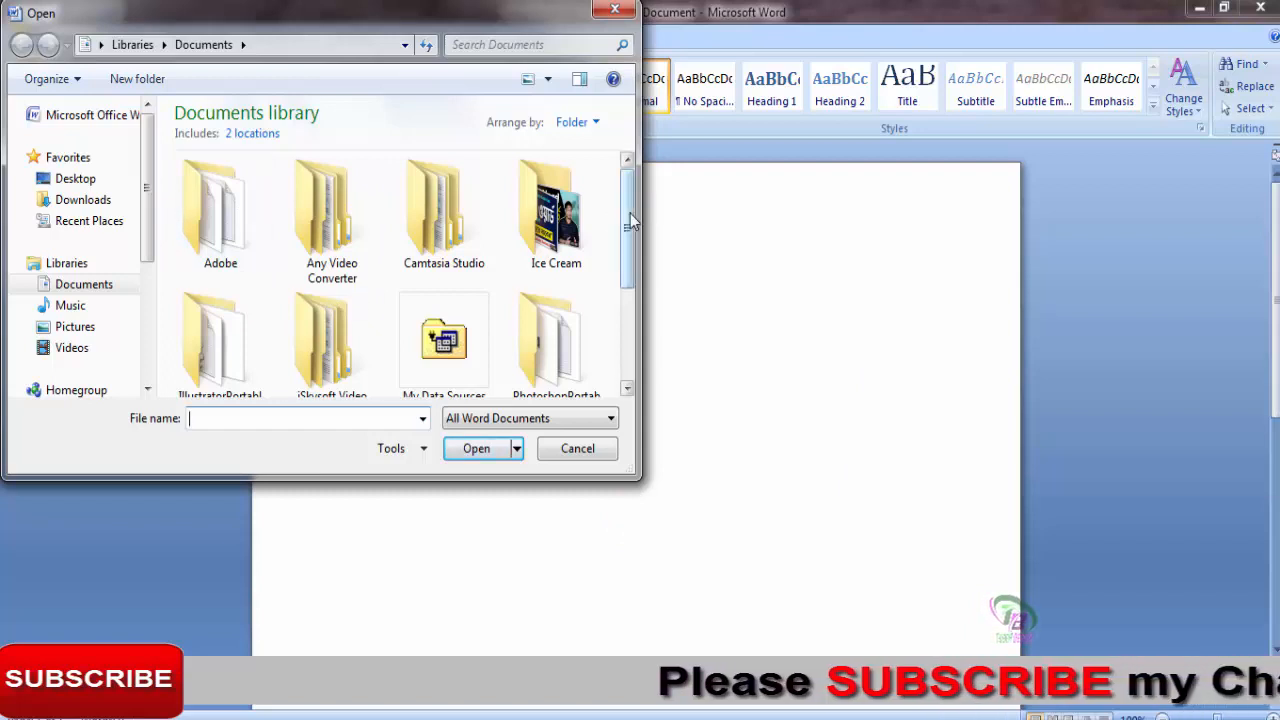
drag(630, 213, 631, 290)
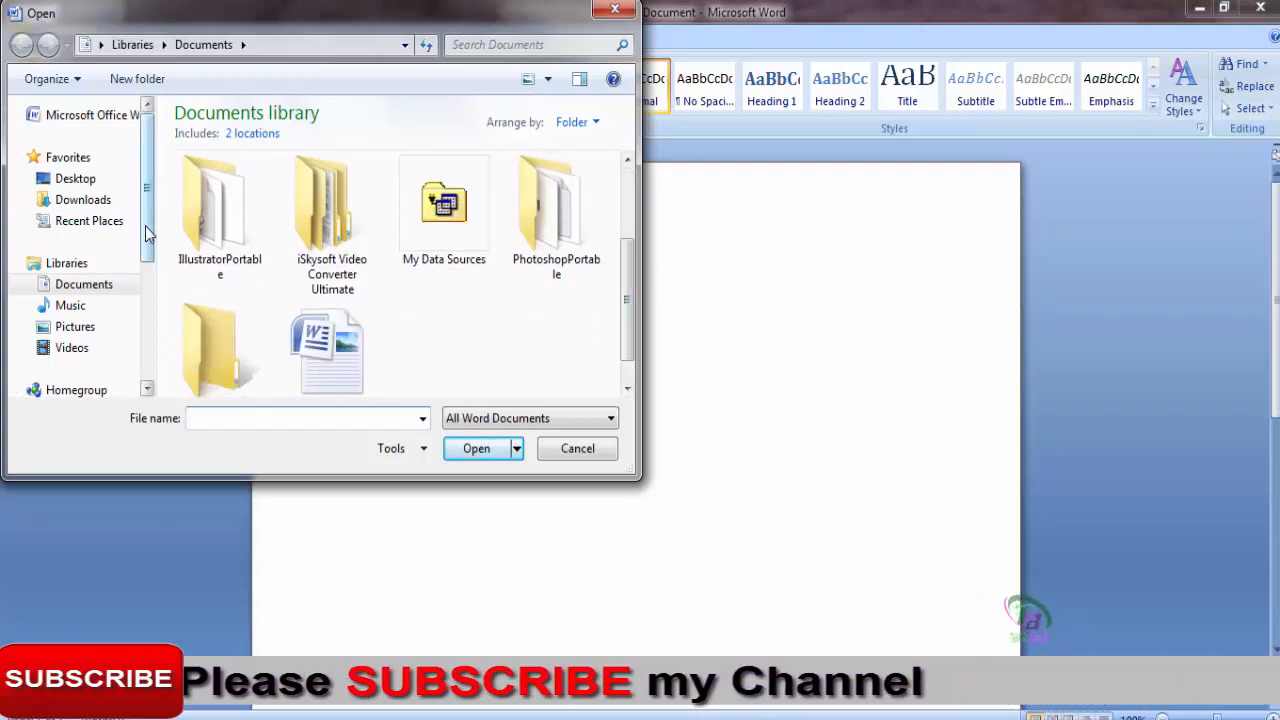
click(80, 179)
click(286, 160)
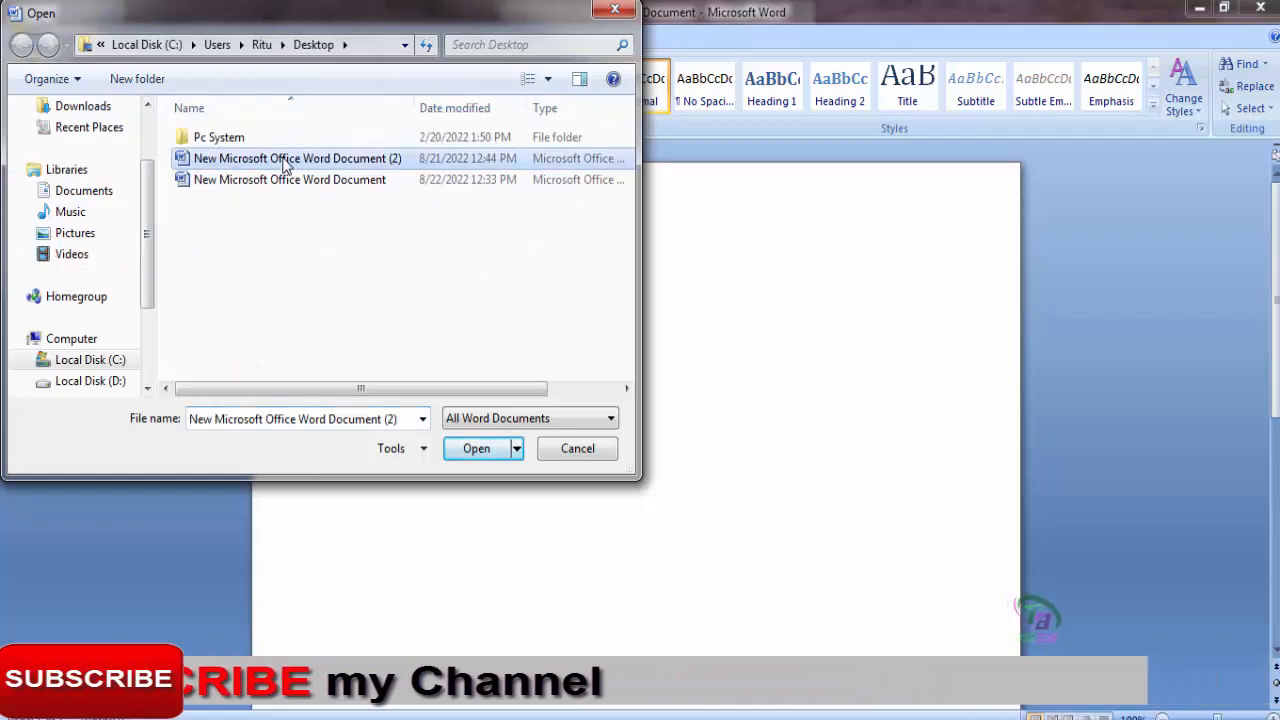
click(477, 452)
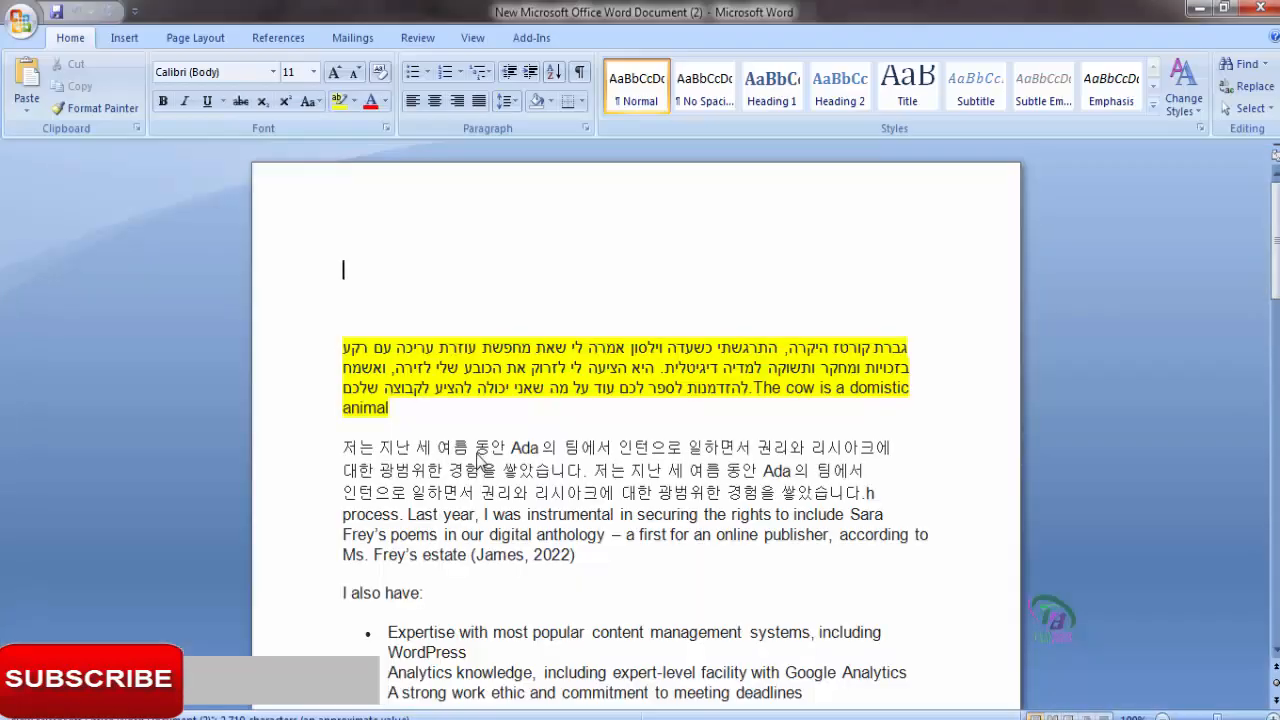
scroll(1056, 500, down, 2)
scroll(726, 506, down, 8)
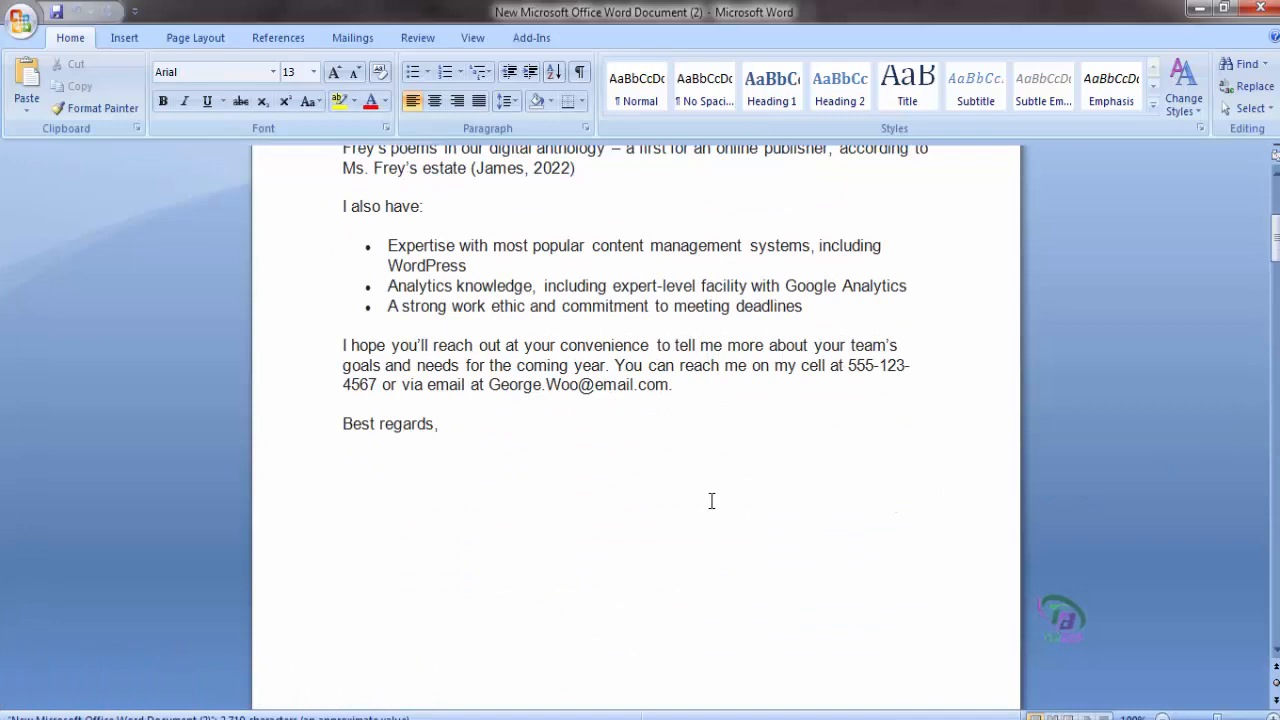
scroll(711, 503, up, 8)
Save the blank New Microsoft Office Word Document and enter the text "This is a new document" in it.
click(20, 20)
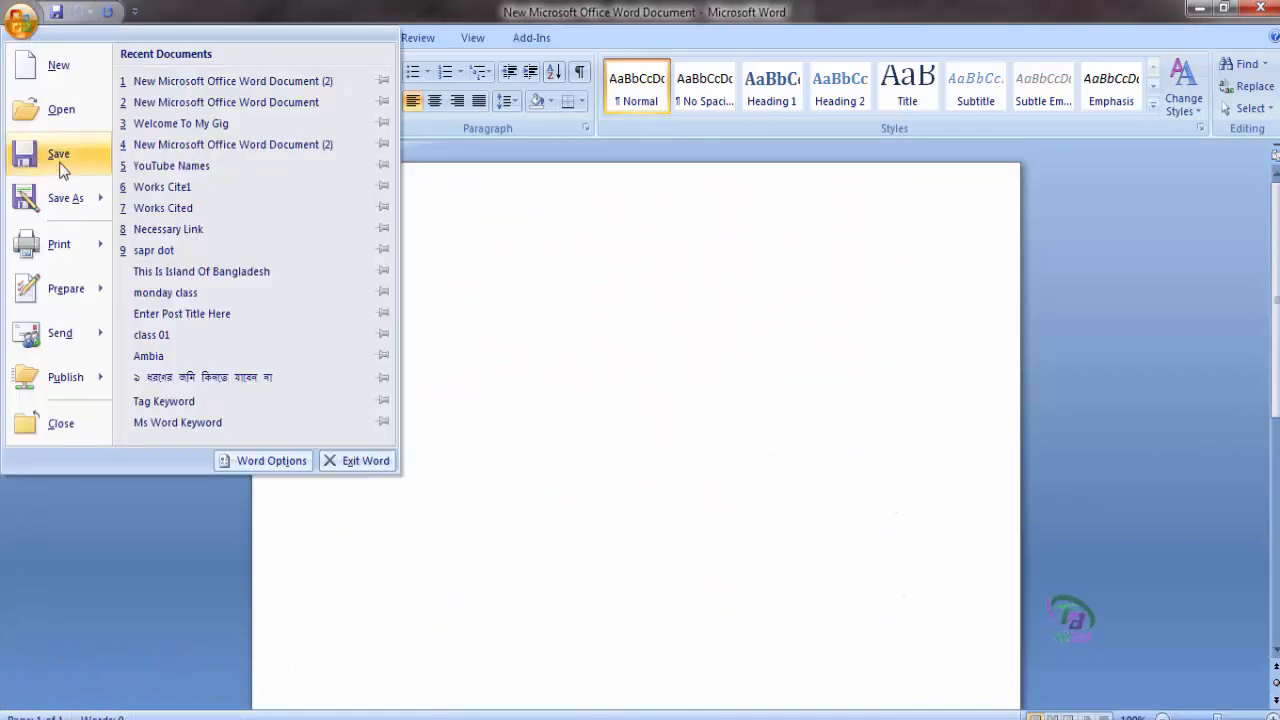
click(70, 163)
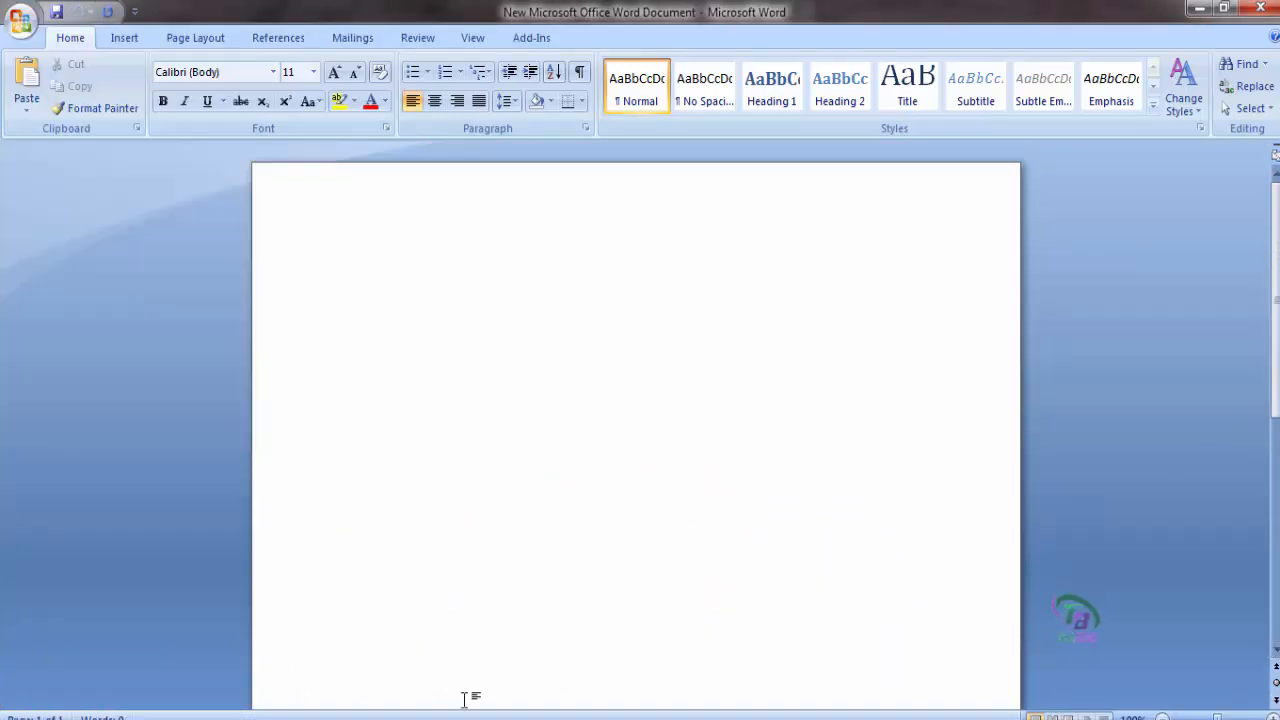
click(20, 20)
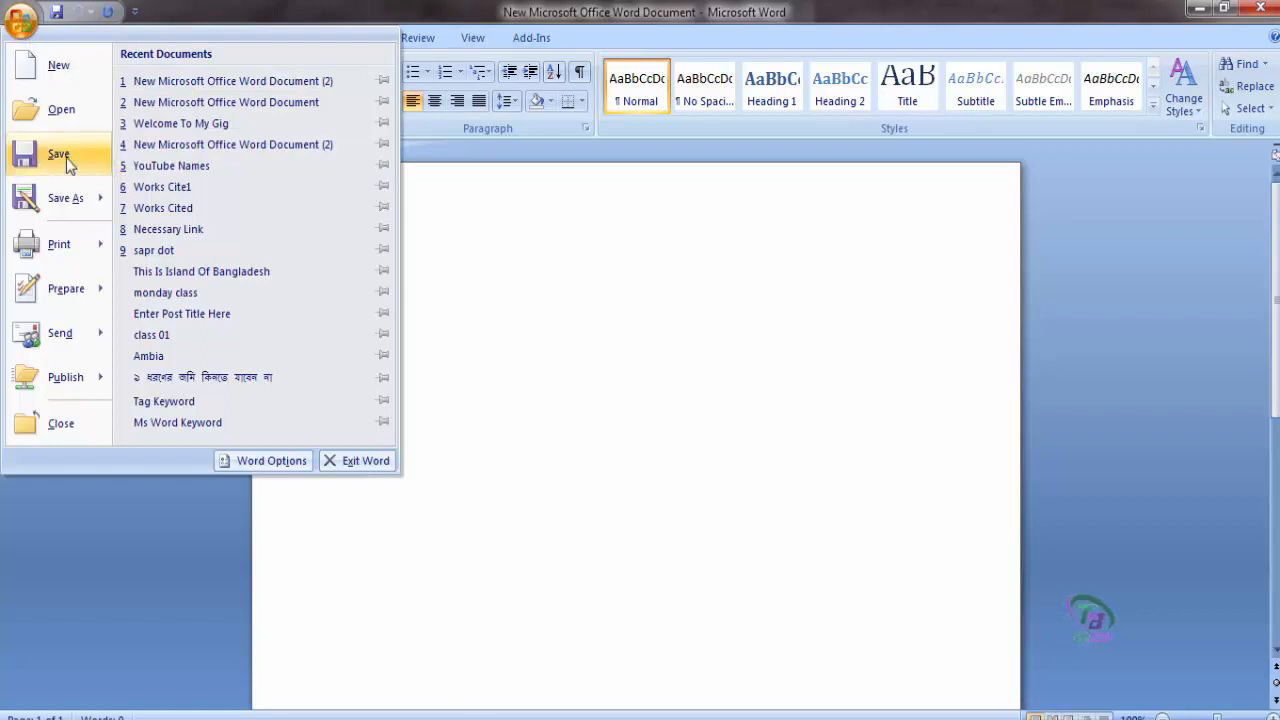
click(770, 317)
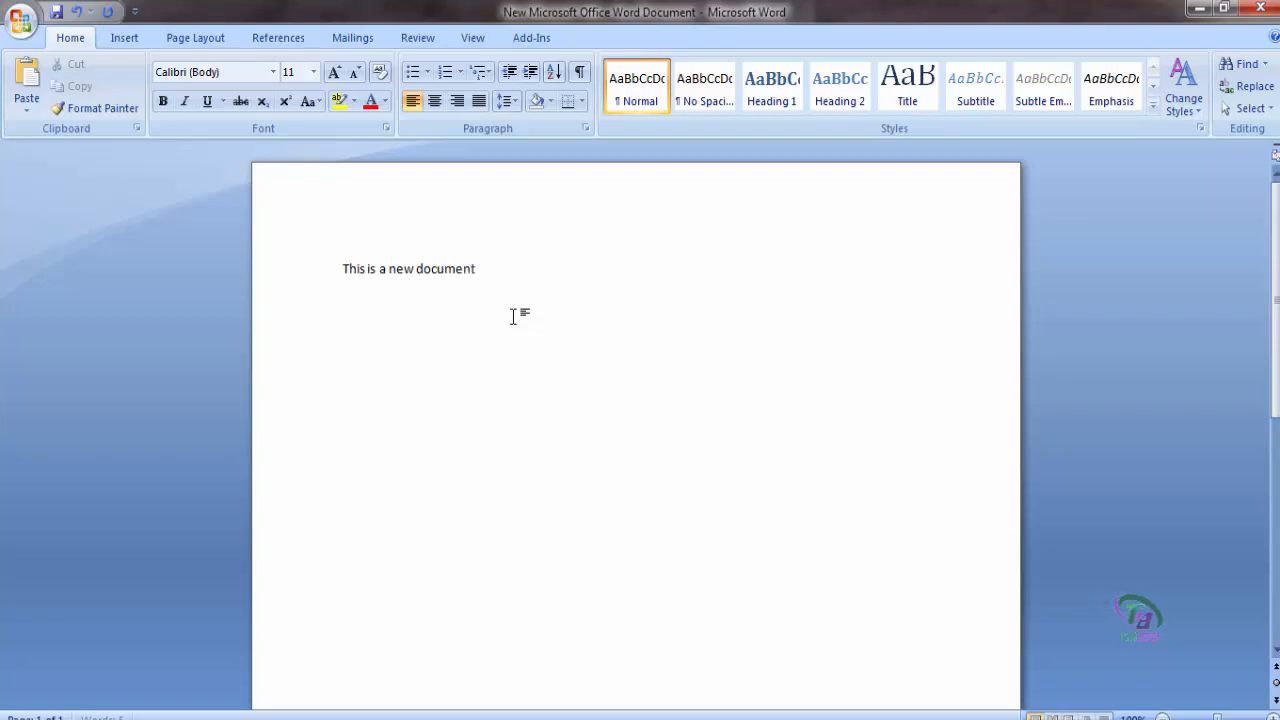
Start saving the document as a separate file and choose the Desktop as the save location.
click(22, 20)
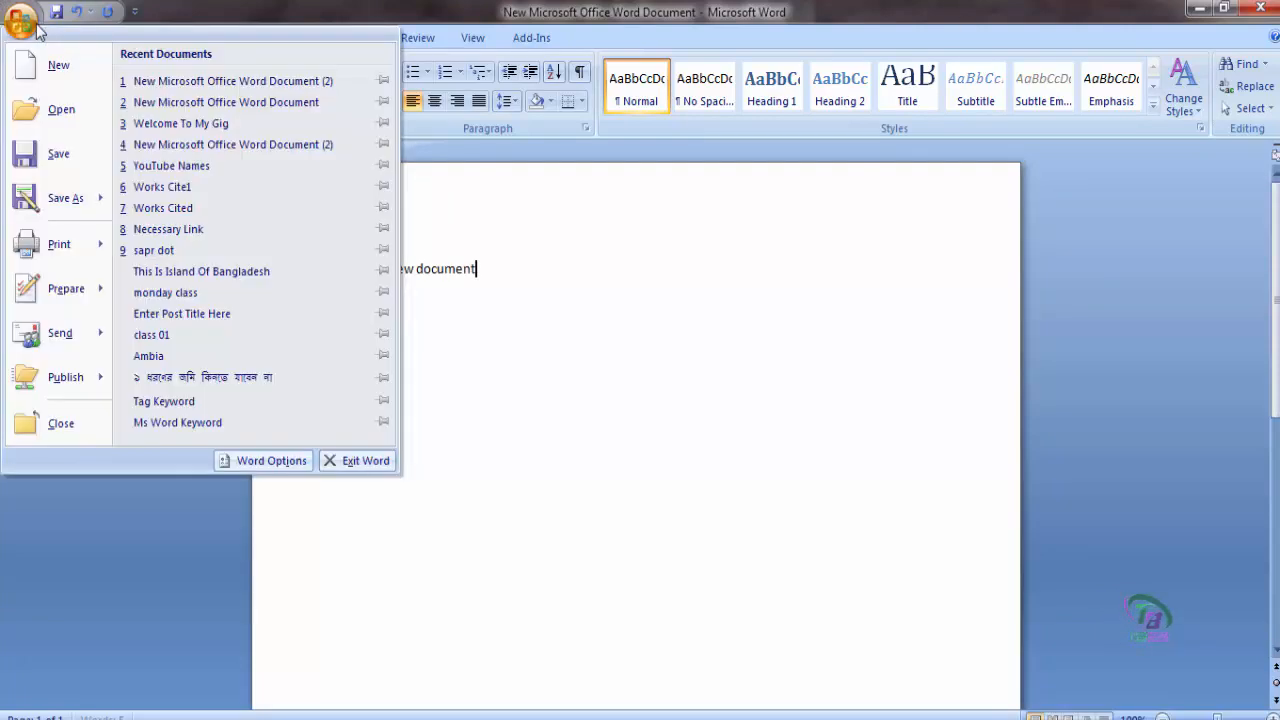
click(40, 151)
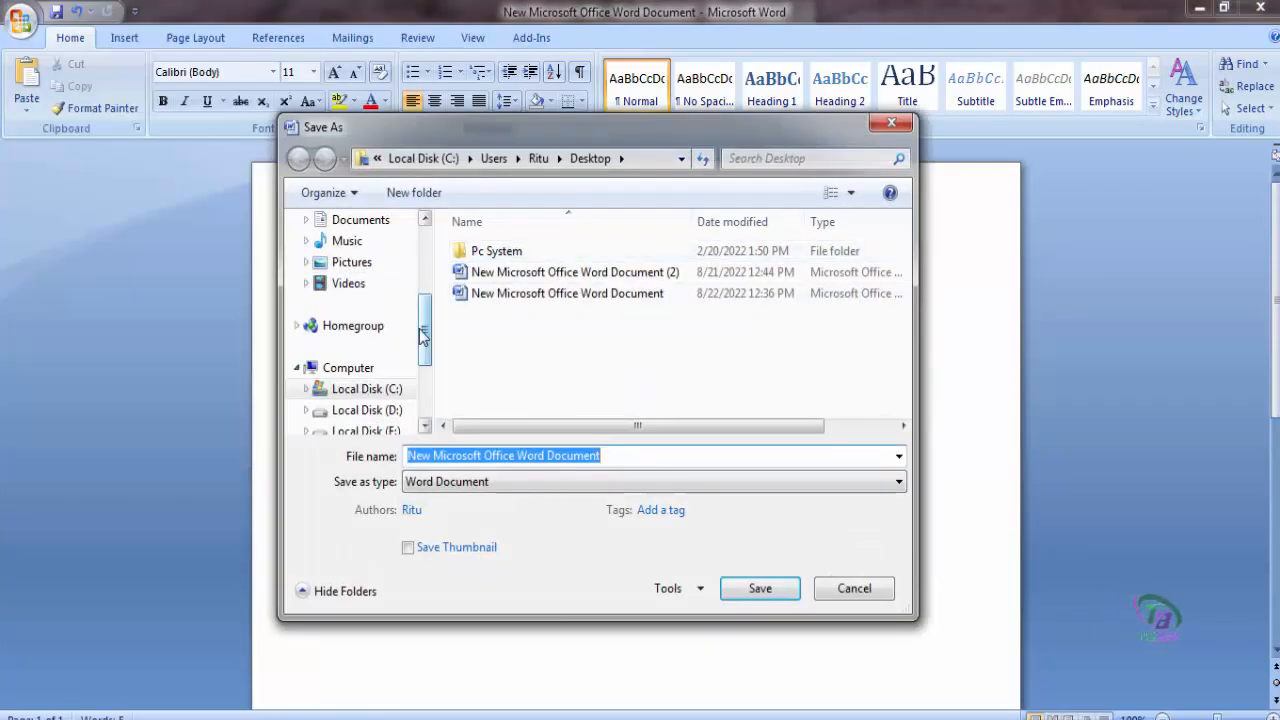
drag(425, 337, 425, 275)
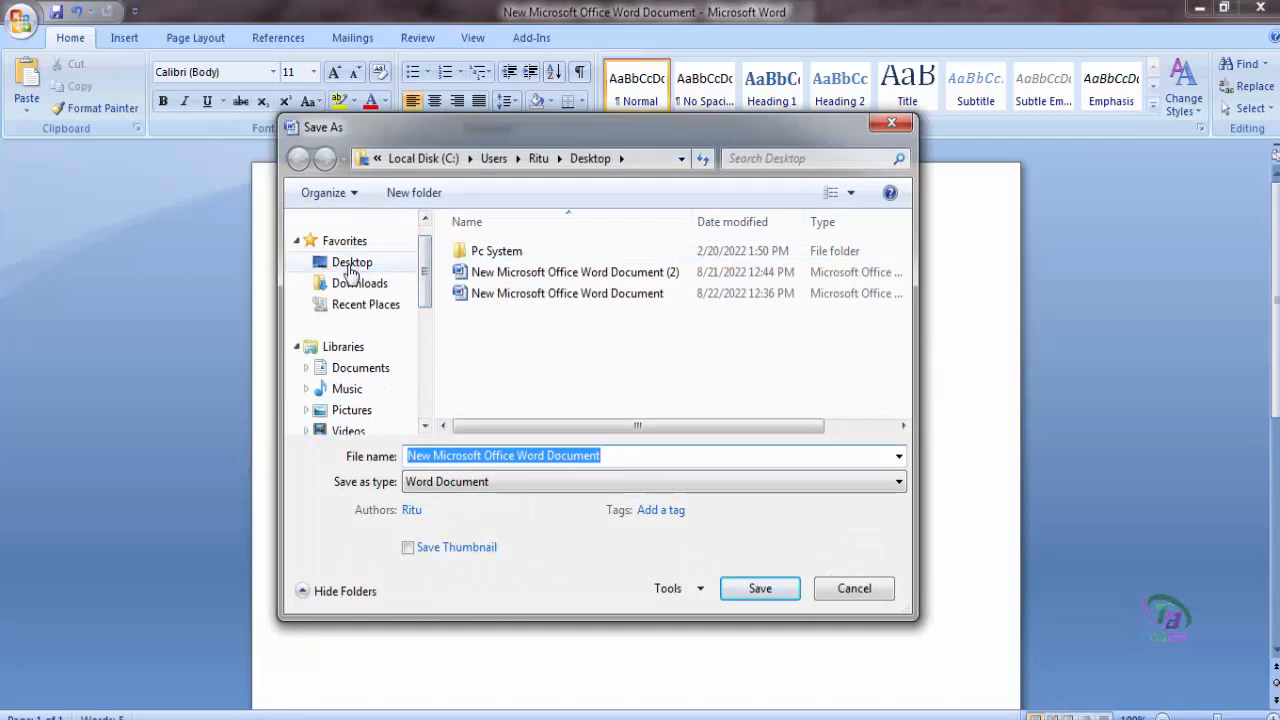
click(350, 264)
click(613, 452)
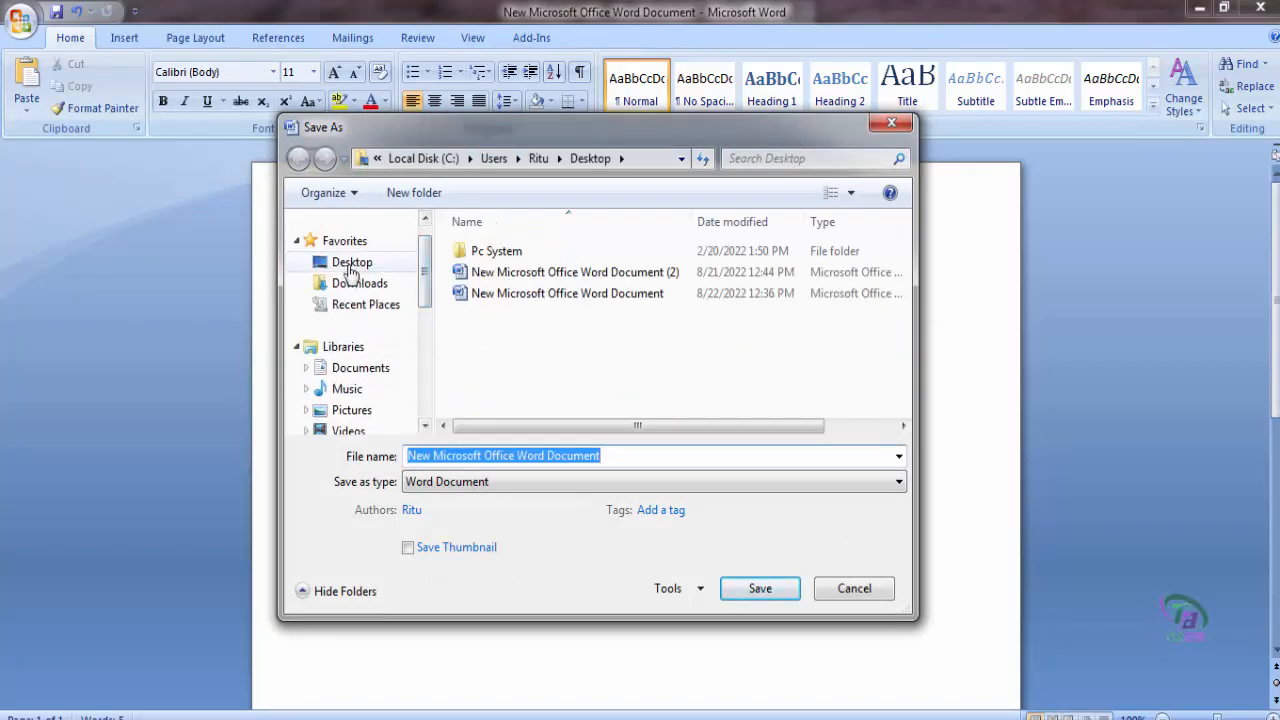
click(350, 264)
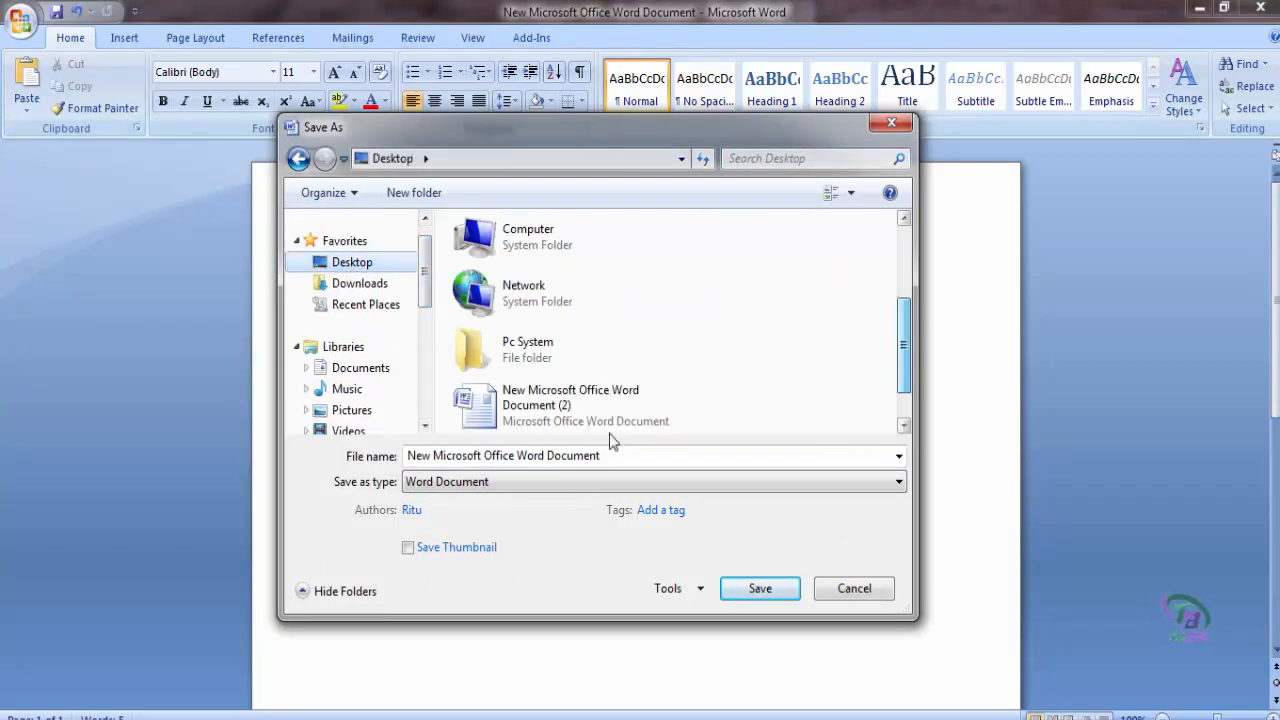
click(614, 454)
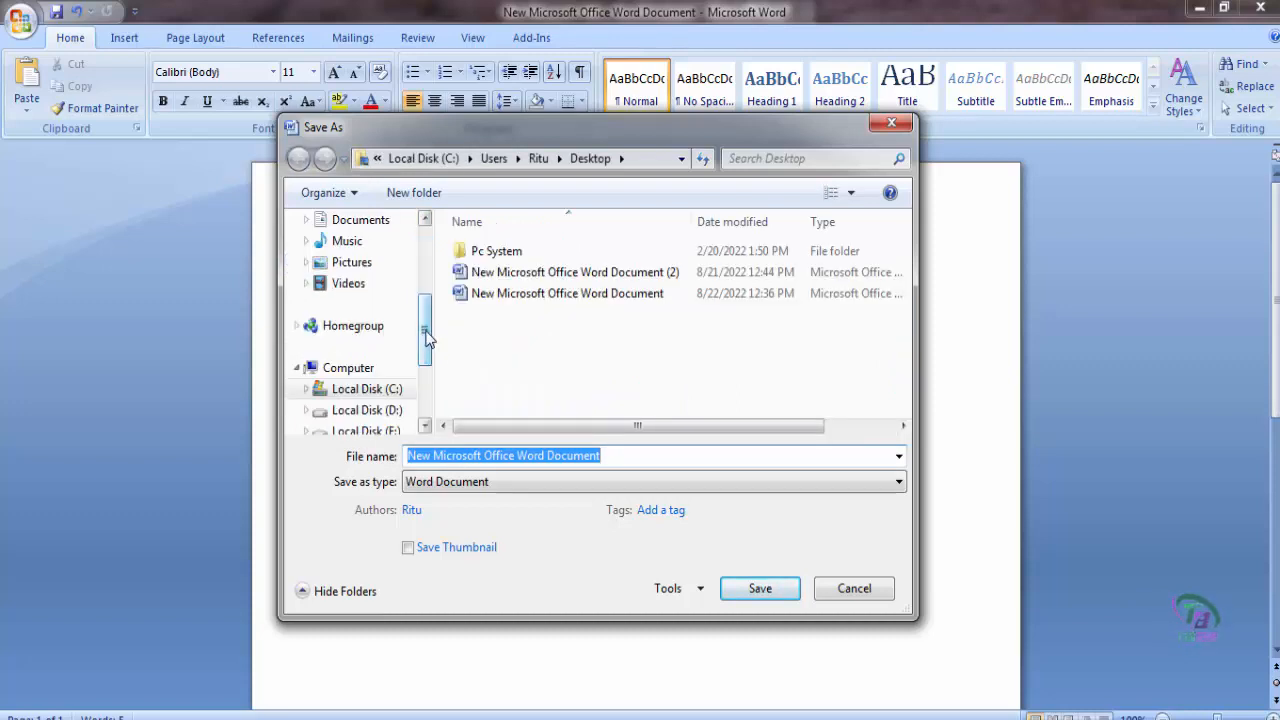
scroll(350, 320, up, 3)
click(350, 266)
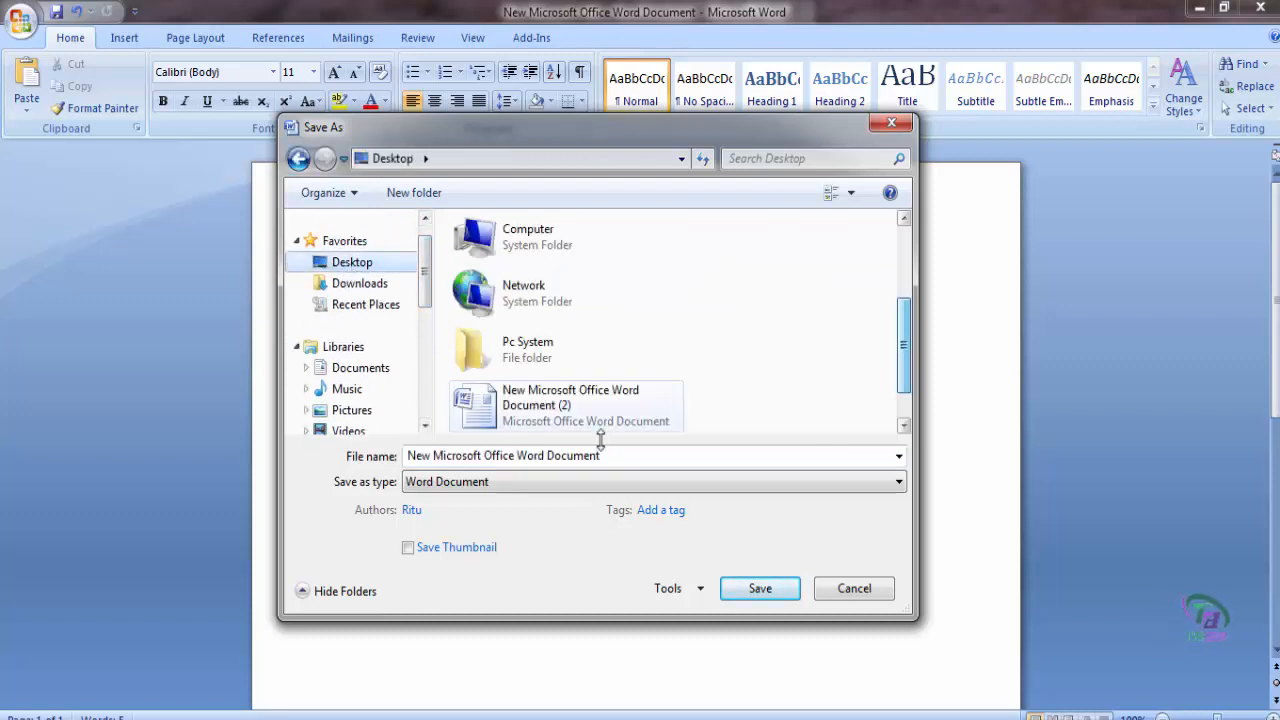
click(614, 454)
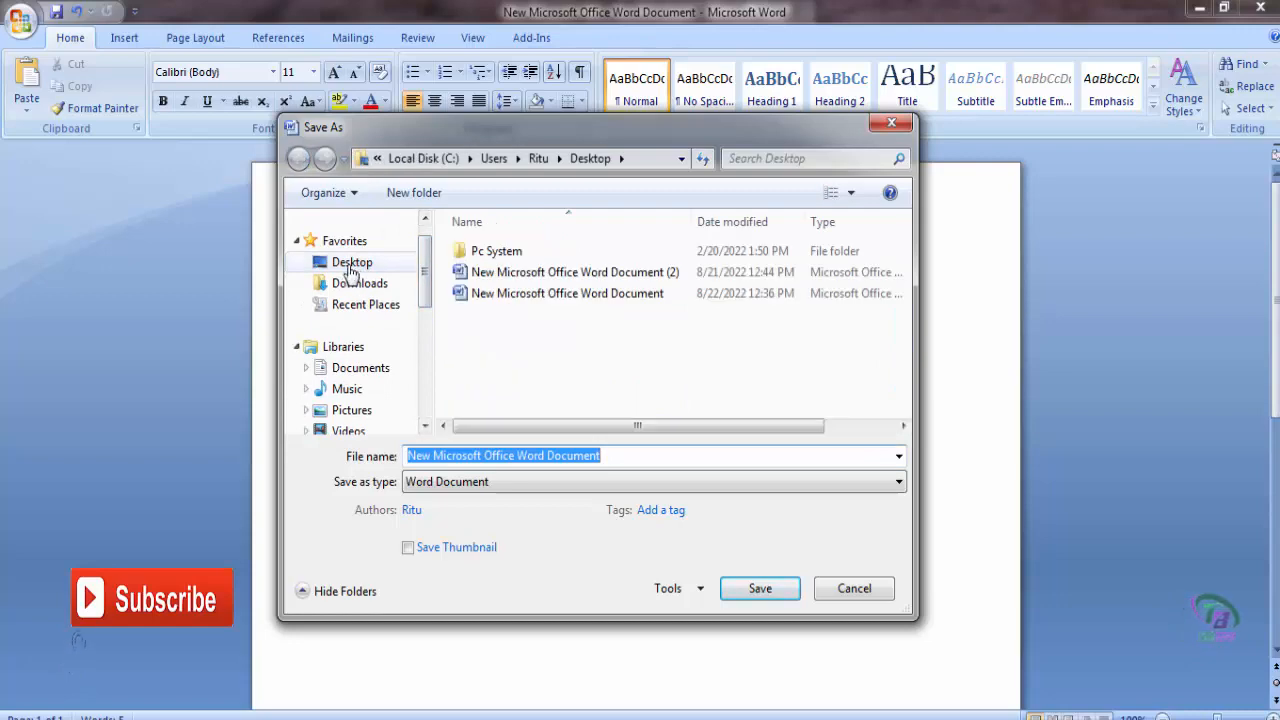
click(350, 265)
Name the file test, save it as a Word Document, and minimise the window to show the desktop.
click(614, 454)
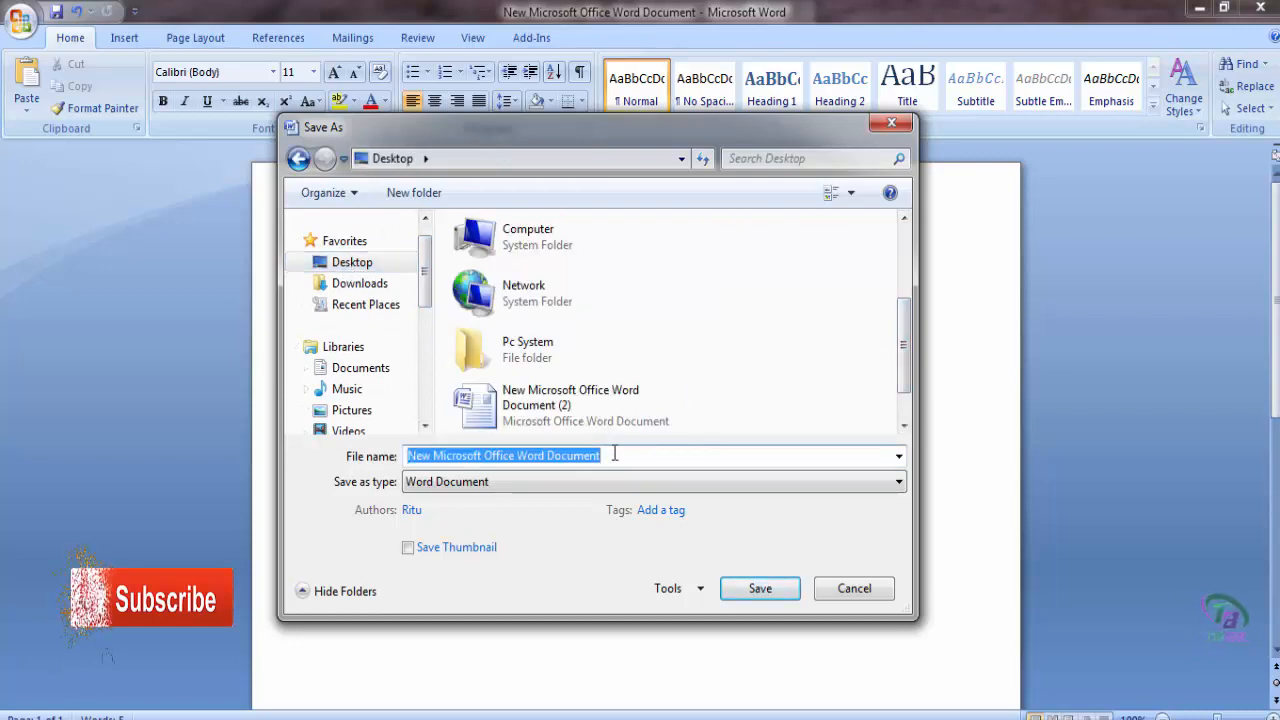
text(texs)
key(BackSpace)
key(BackSpace)
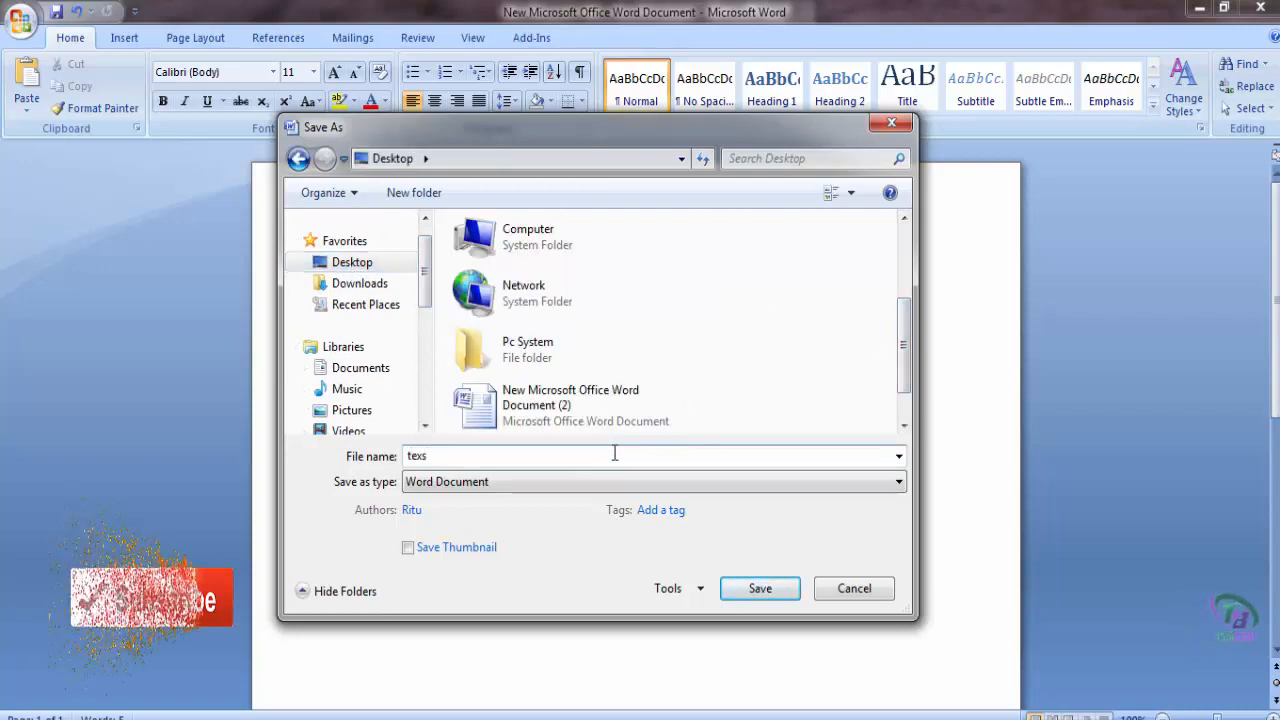
text(st)
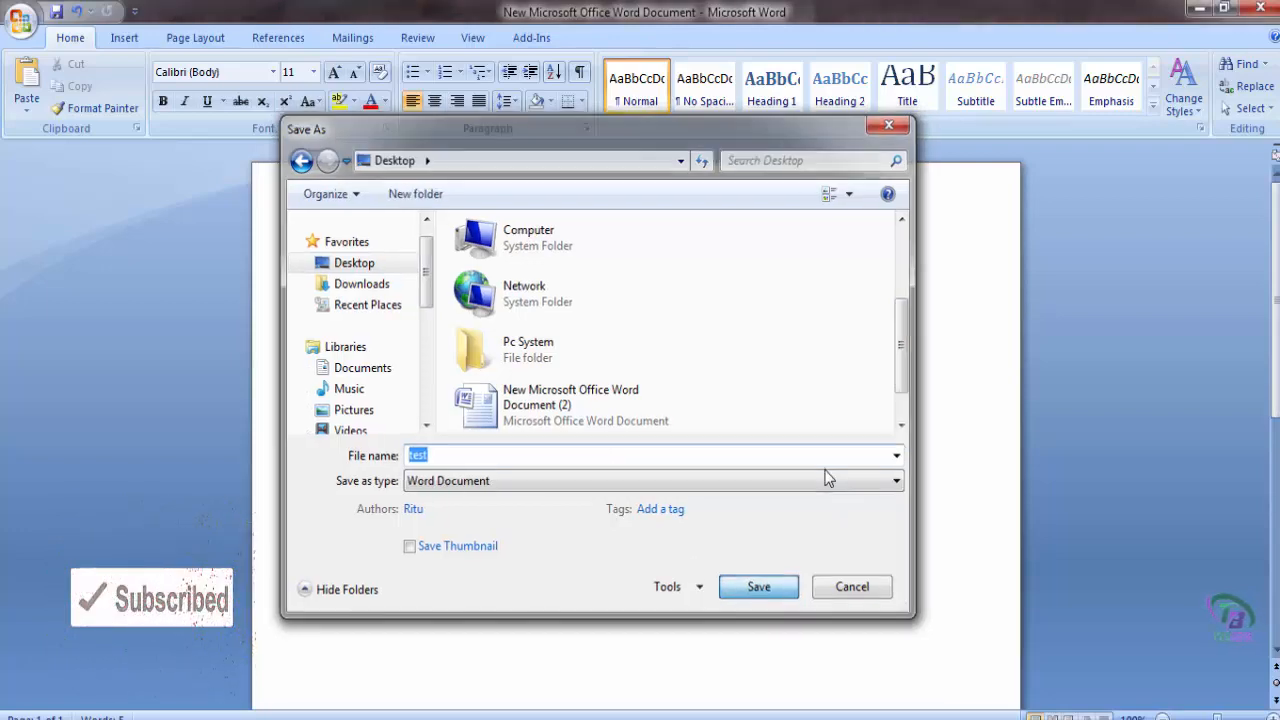
key(Return)
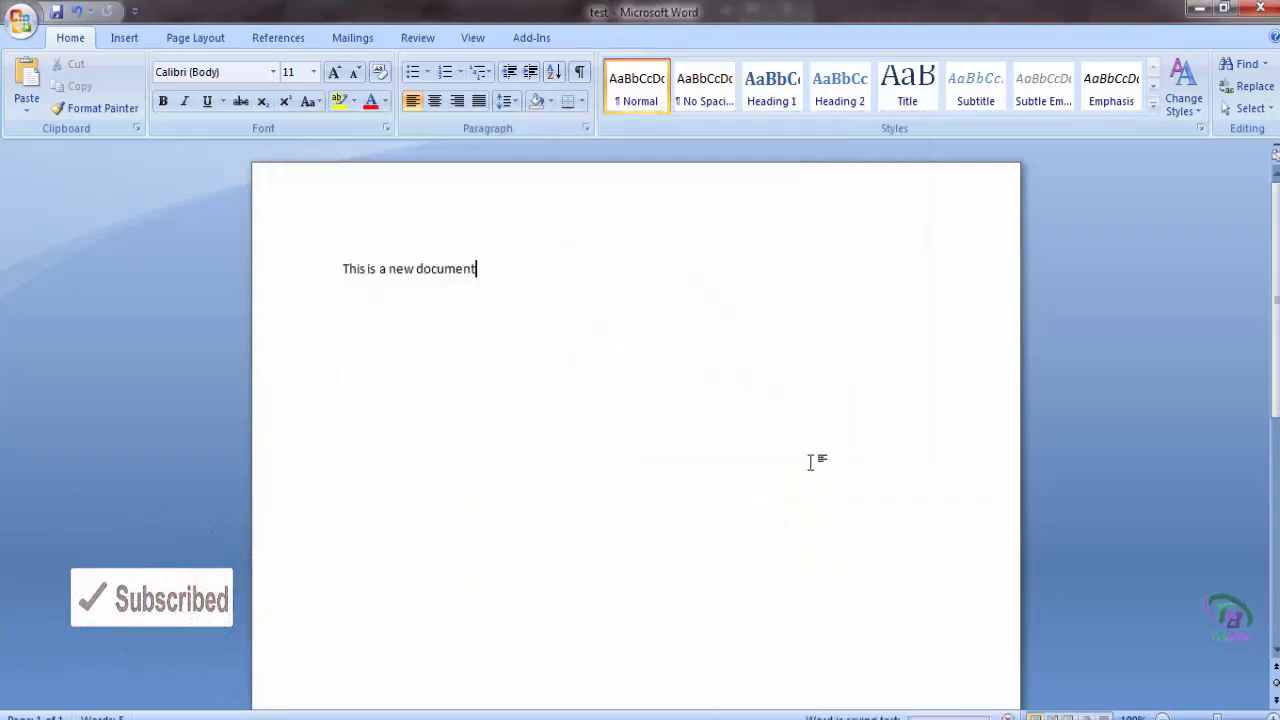
click(1199, 10)
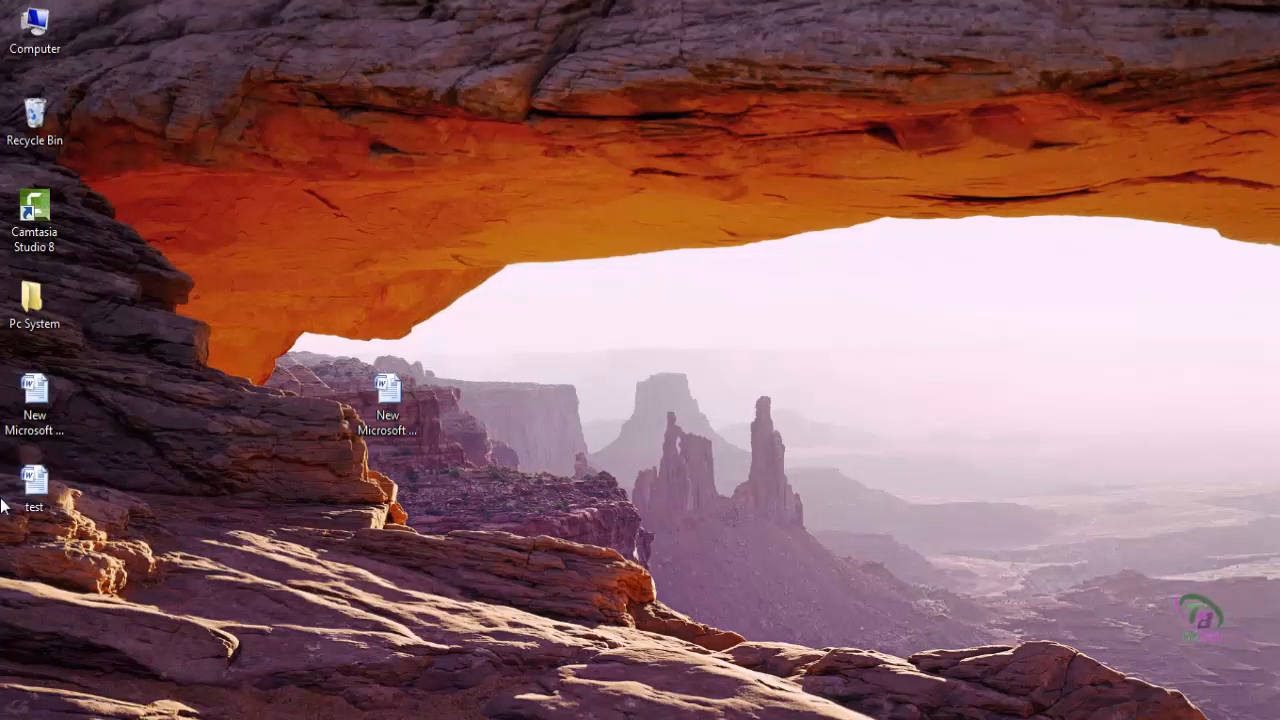
Open the test document from the desktop and append ". Ms word new document ." to its text.
double_click(40, 490)
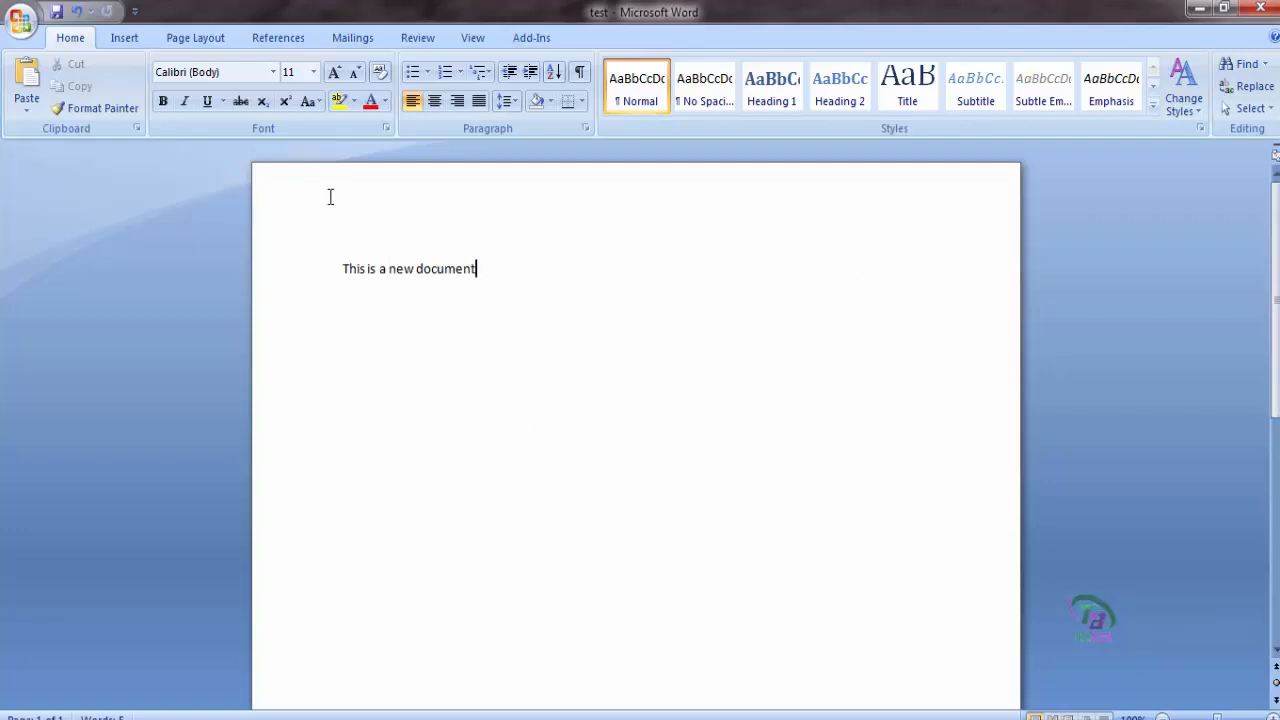
click(20, 20)
mouse_move(68, 200)
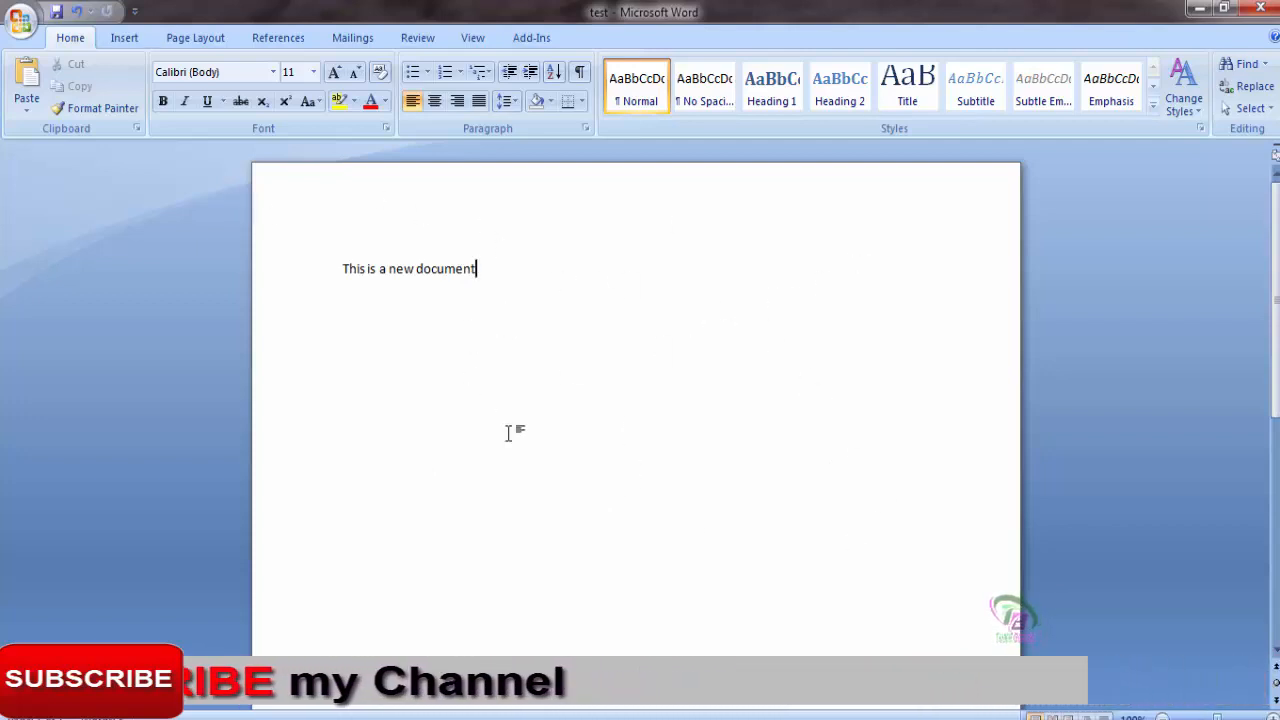
text(.  M)
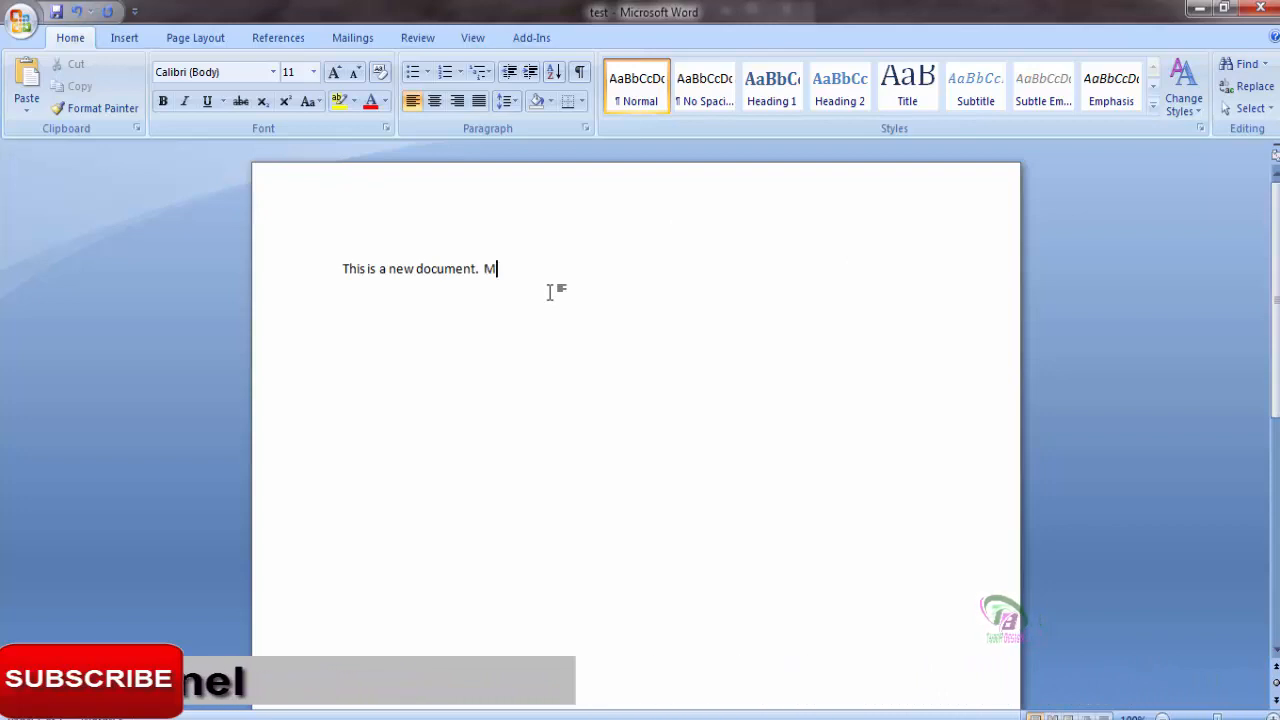
text(s word do)
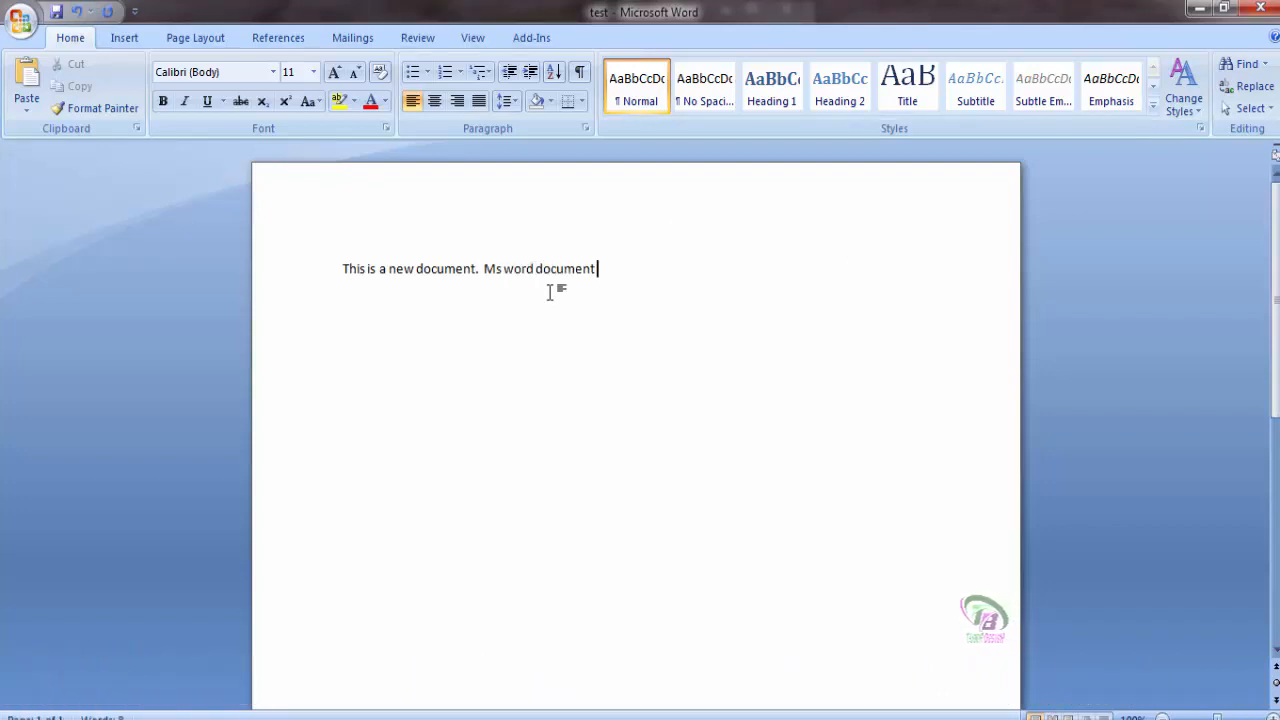
text(cument)
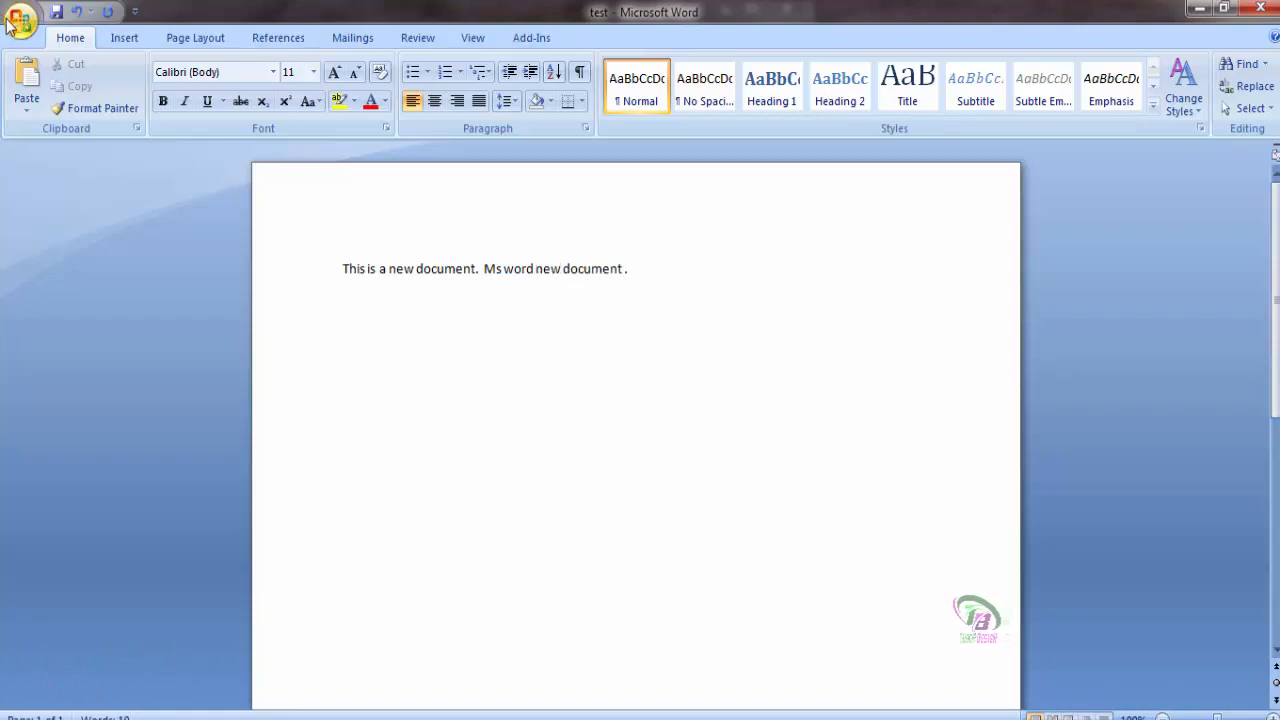
Save the document as a separate Word Document named test 01 on the Desktop, and add an empty line below the text.
click(6, 25)
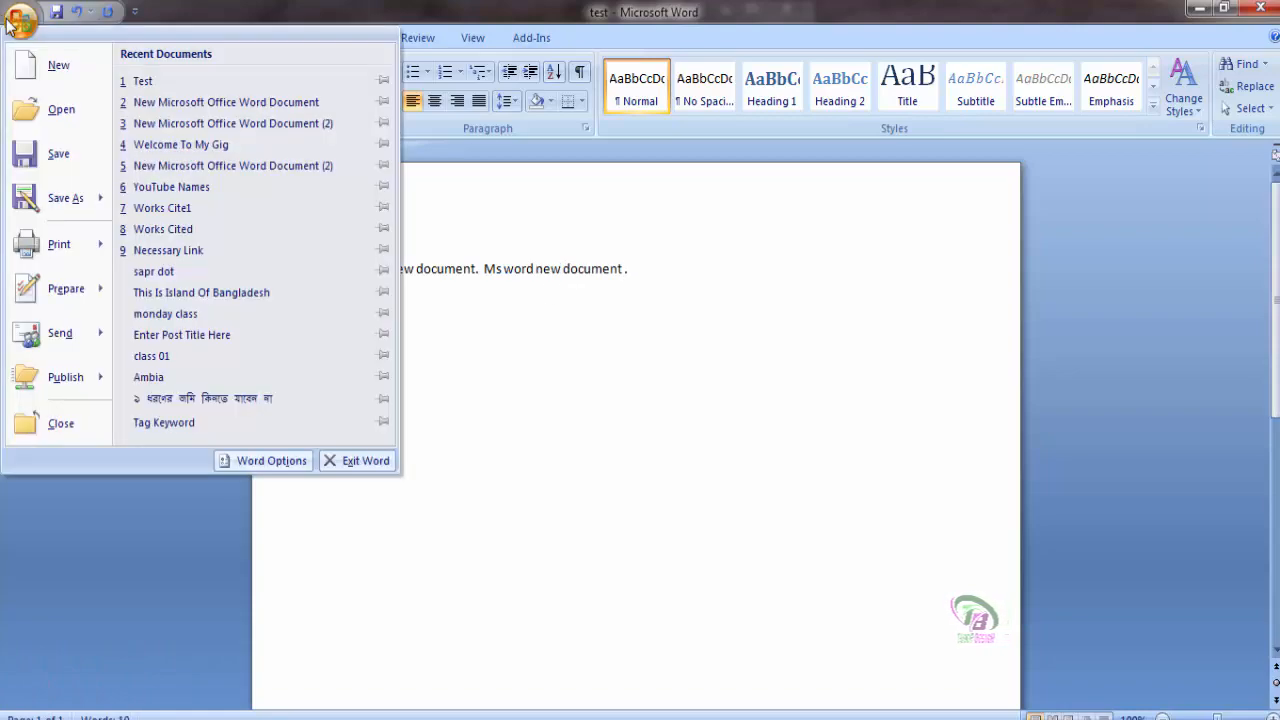
click(24, 205)
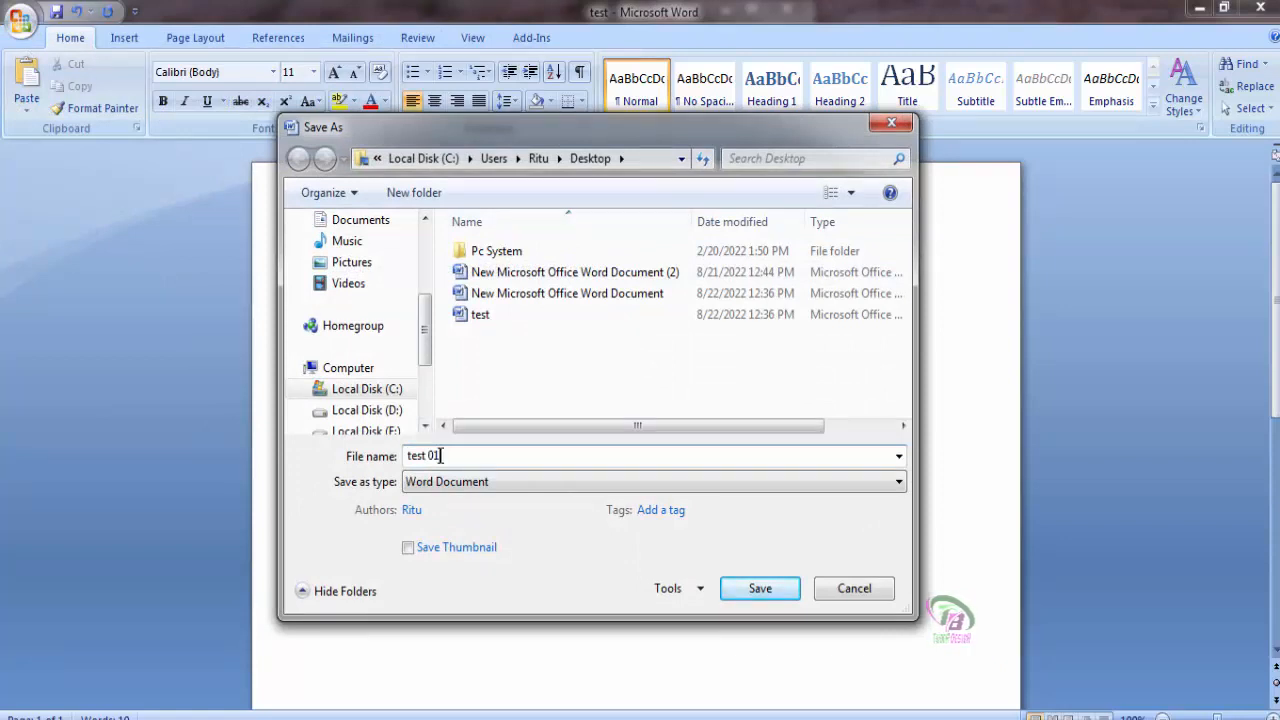
click(758, 588)
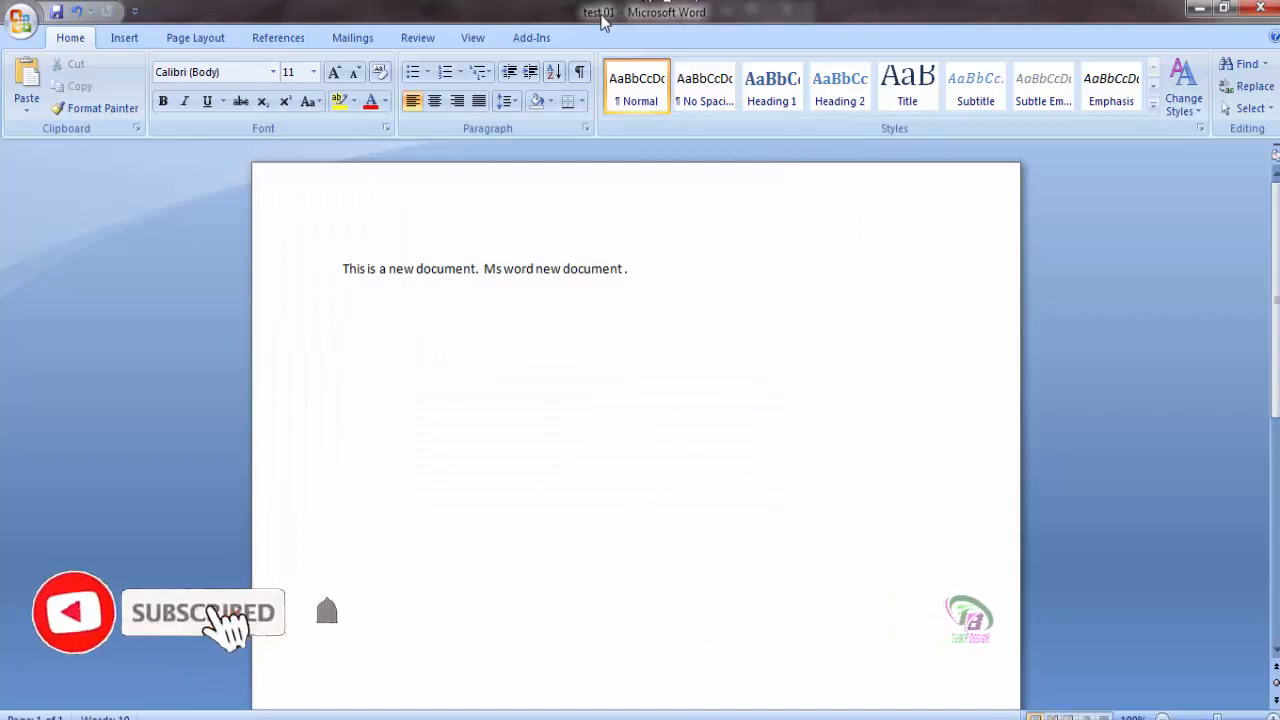
key(Return)
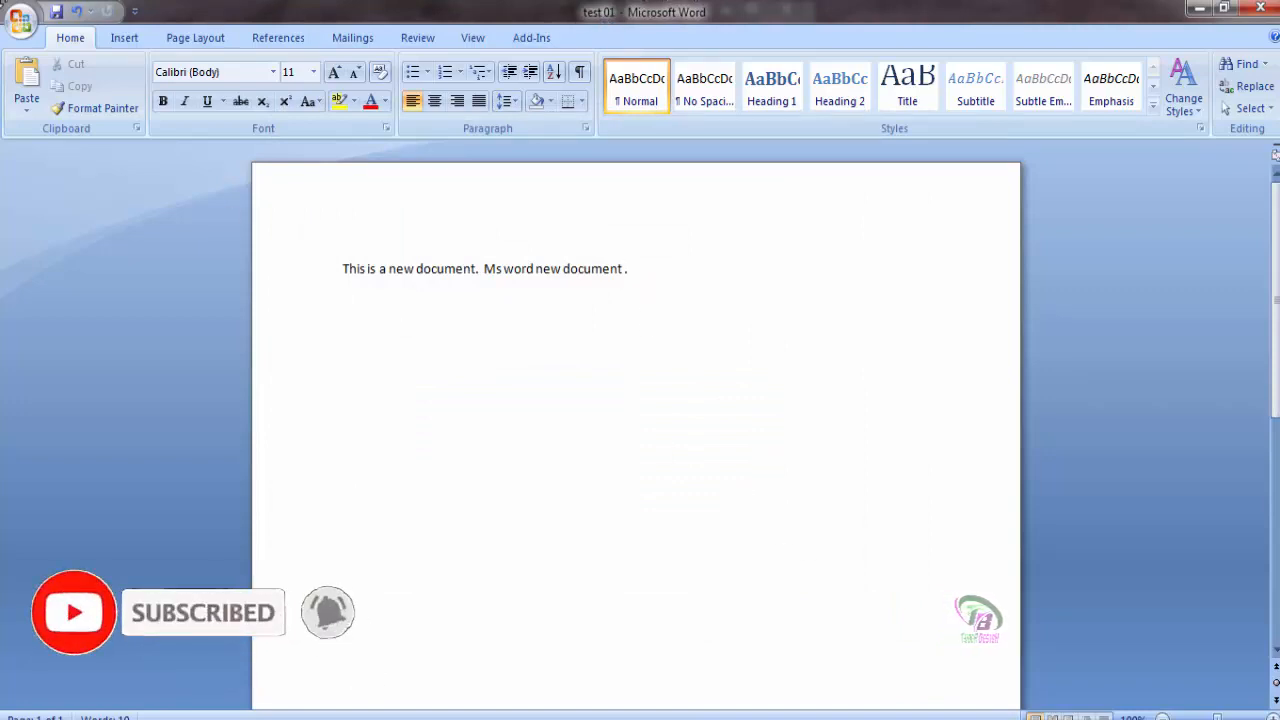
key(BackSpace)
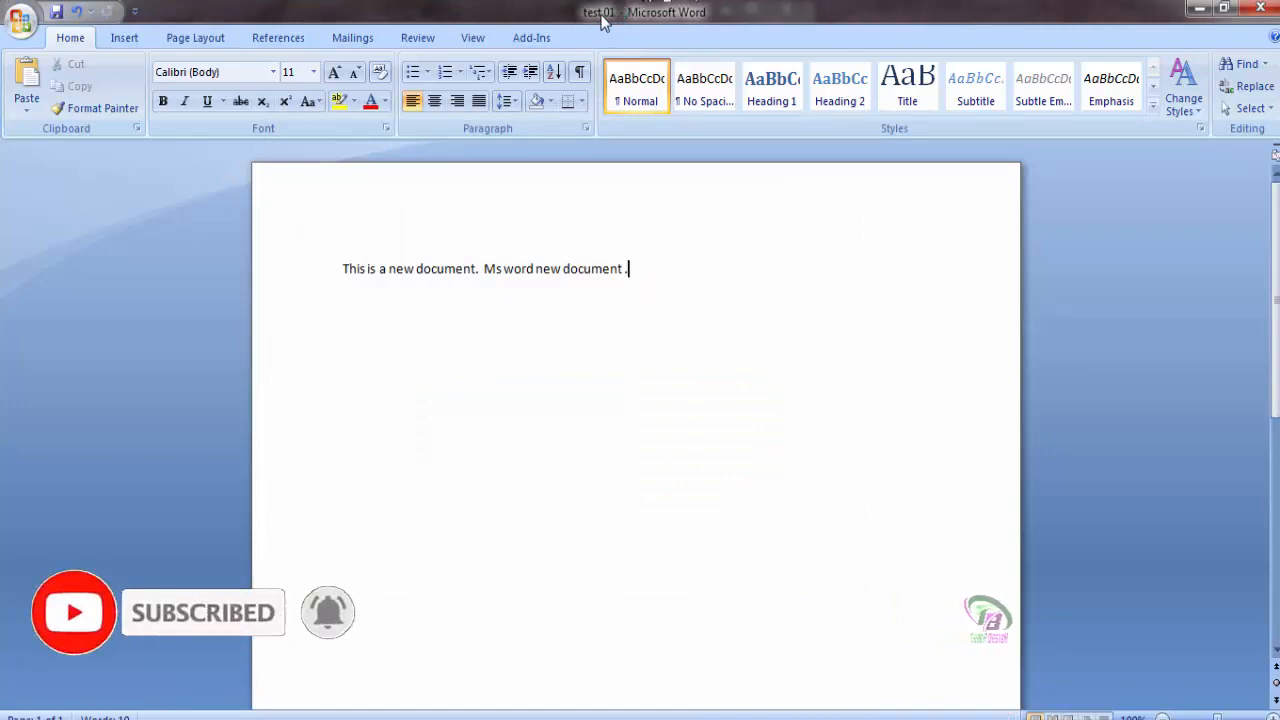
key(Return)
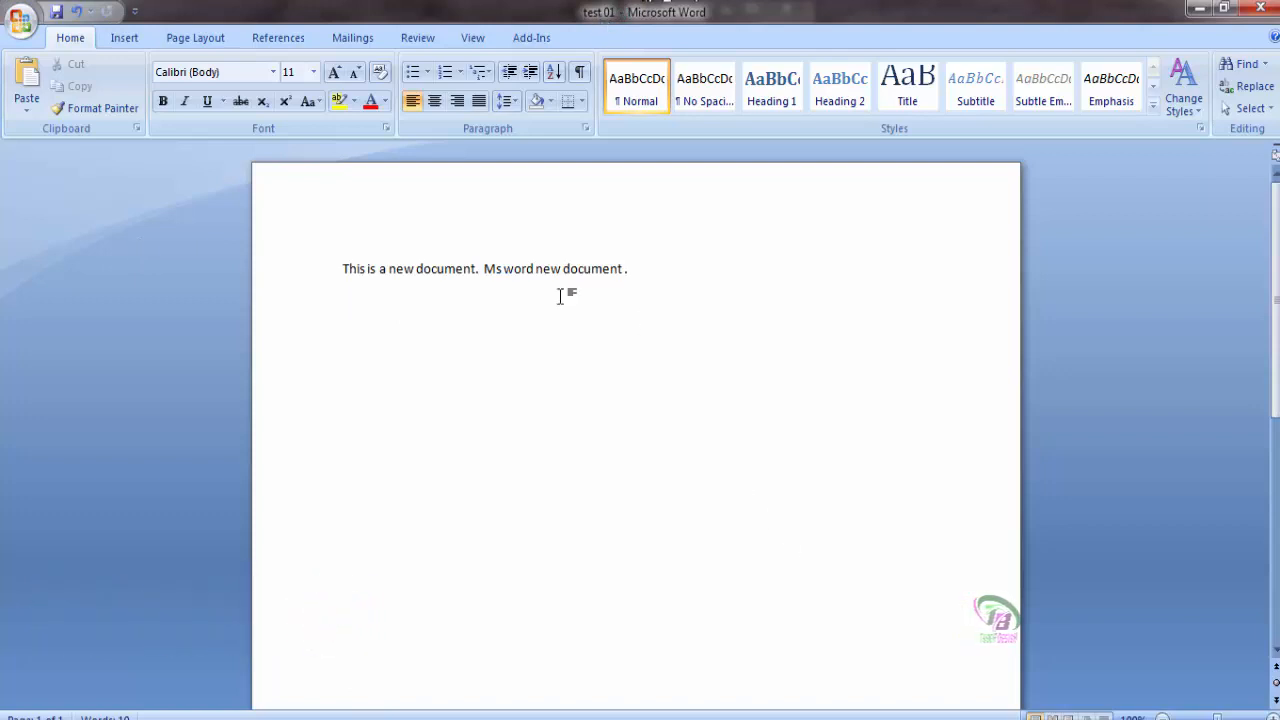
Open the print settings for the document and choose Microsoft XPS Document Writer as the printer.
click(16, 22)
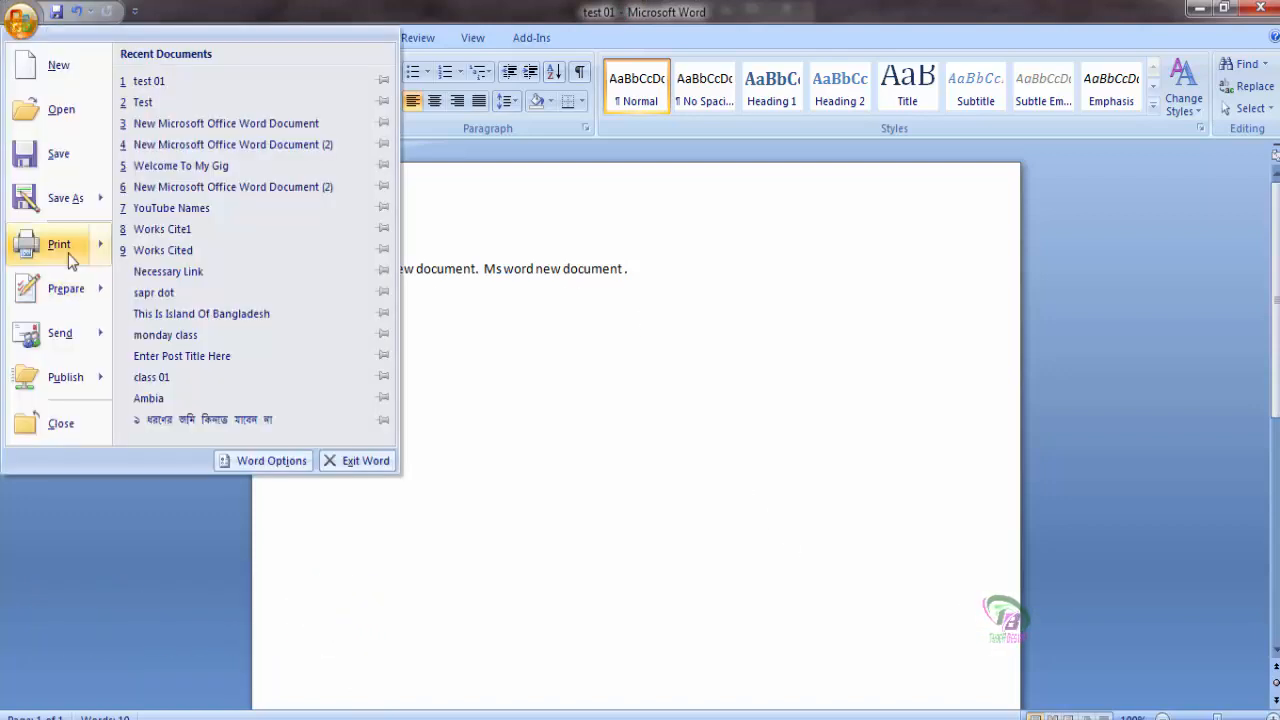
mouse_move(67, 253)
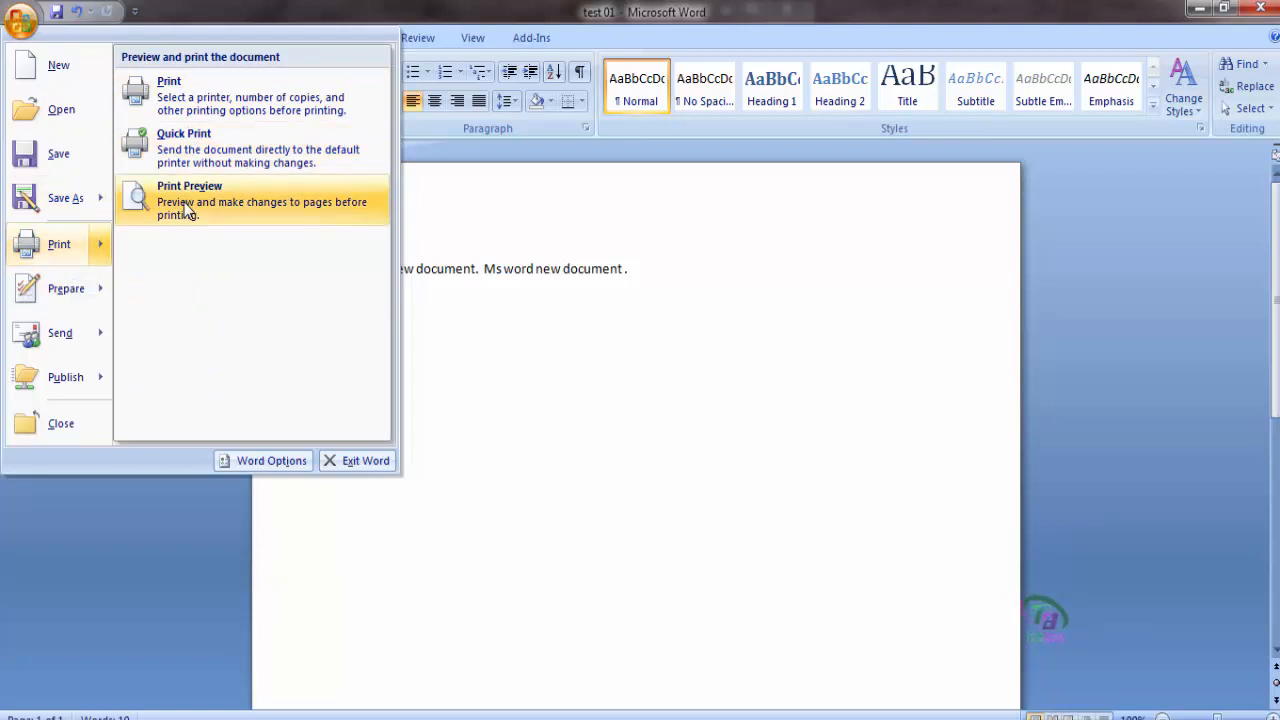
click(173, 88)
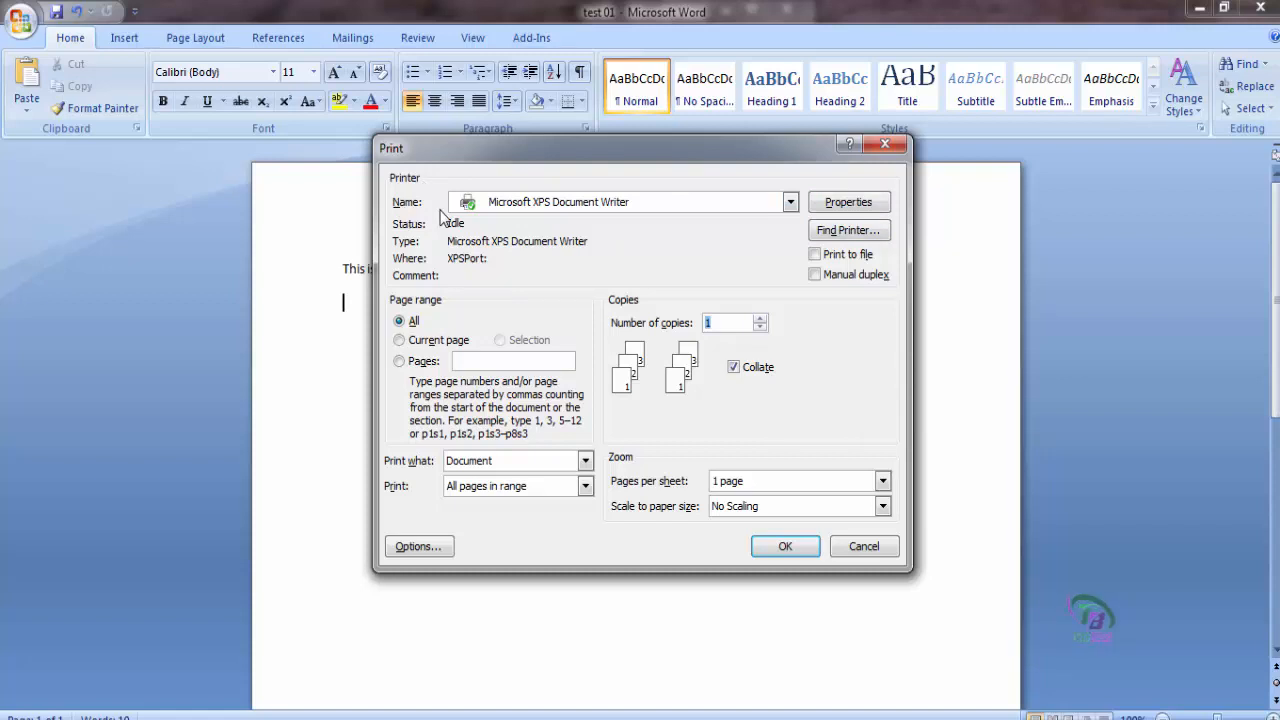
click(790, 202)
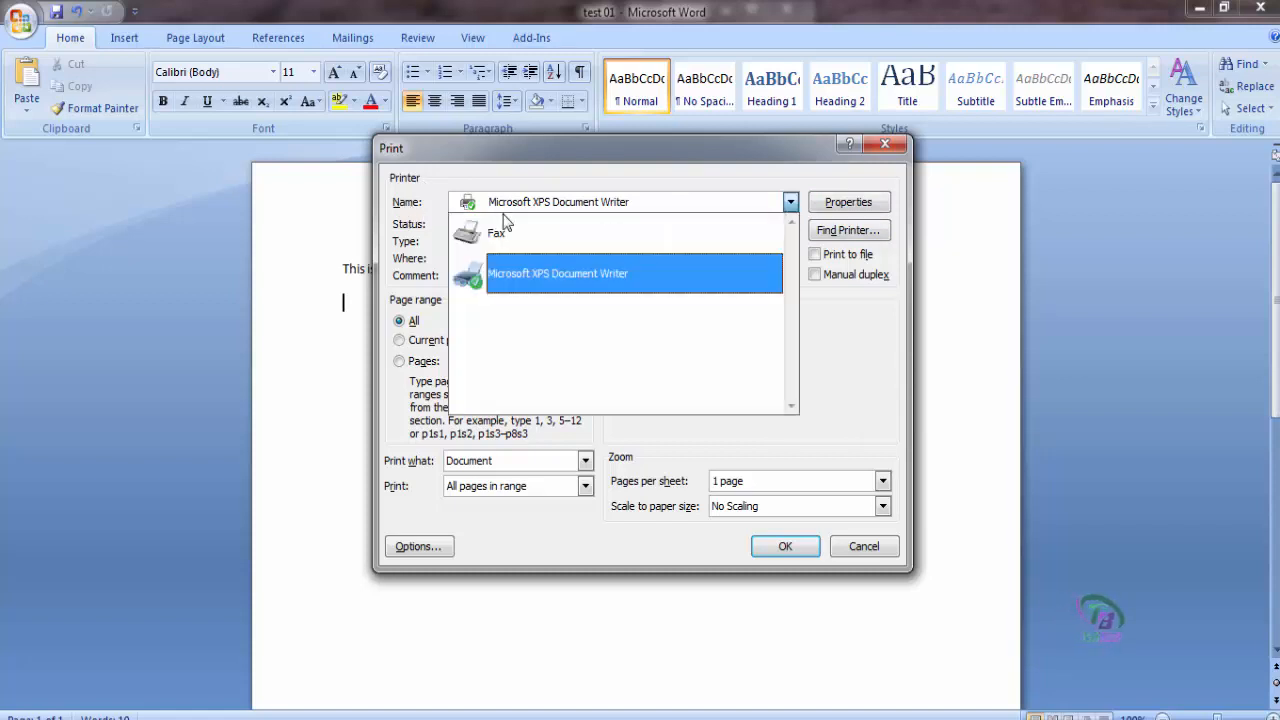
click(845, 352)
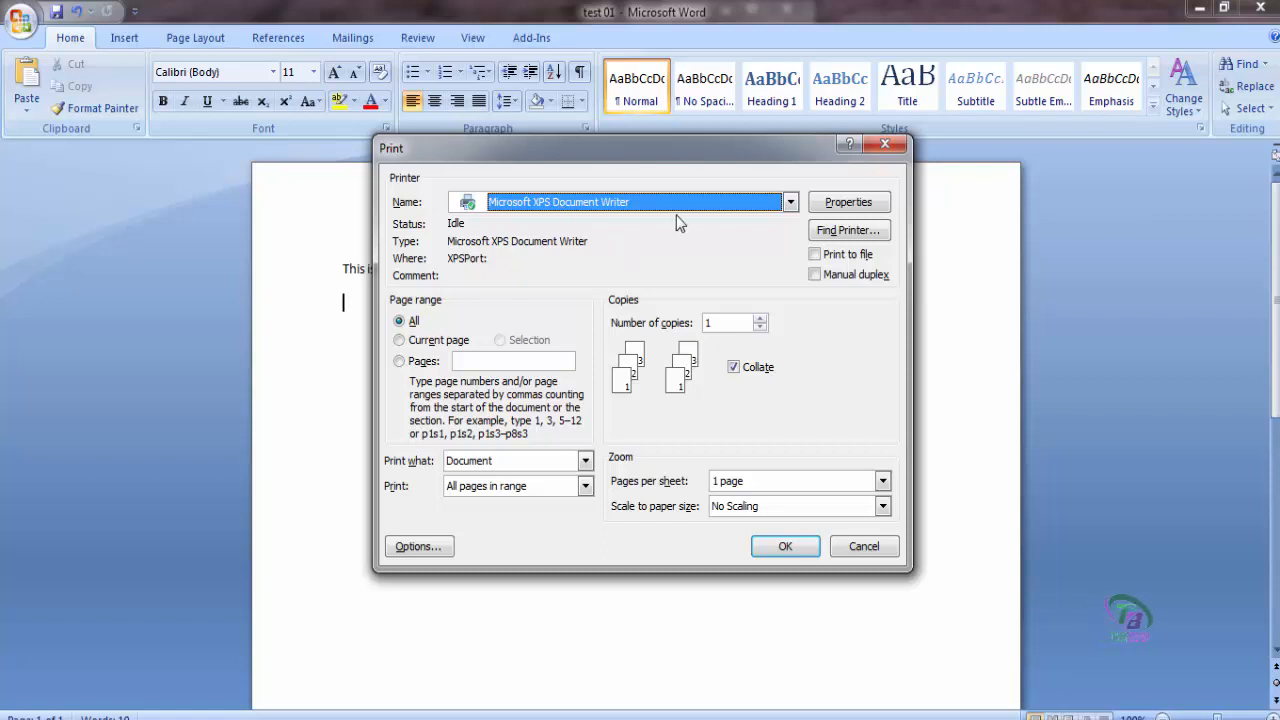
click(790, 202)
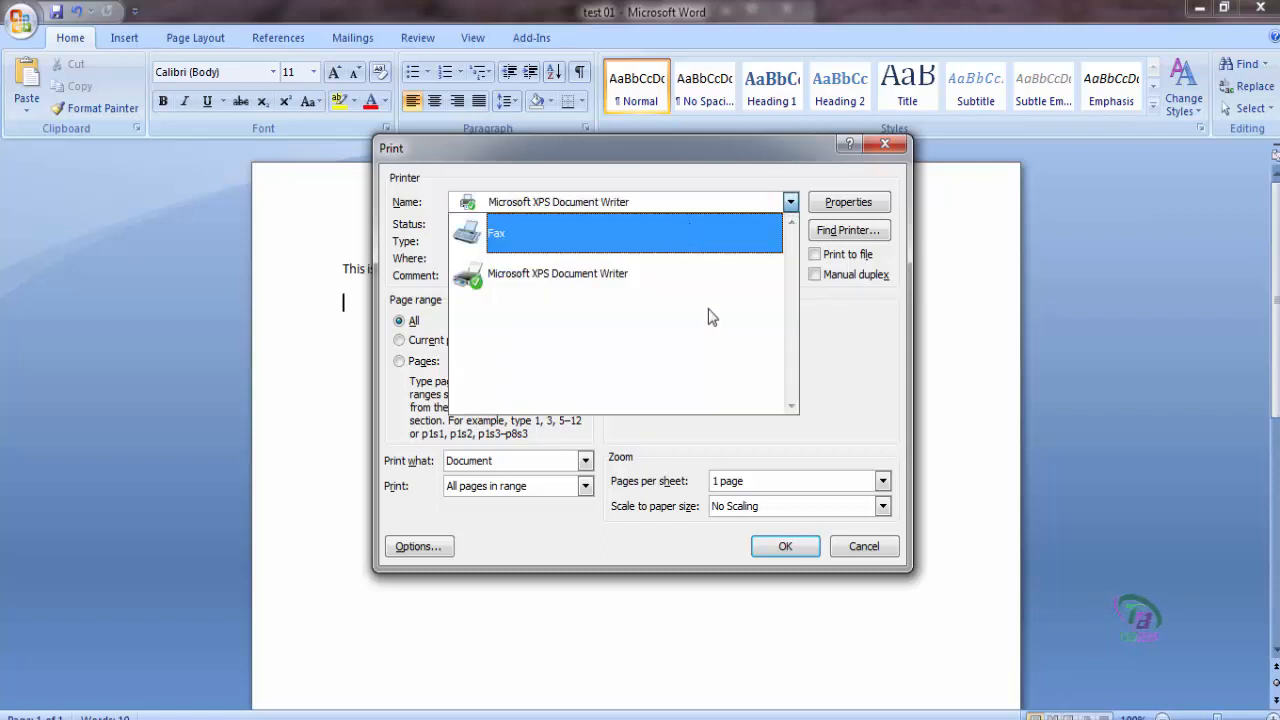
click(542, 274)
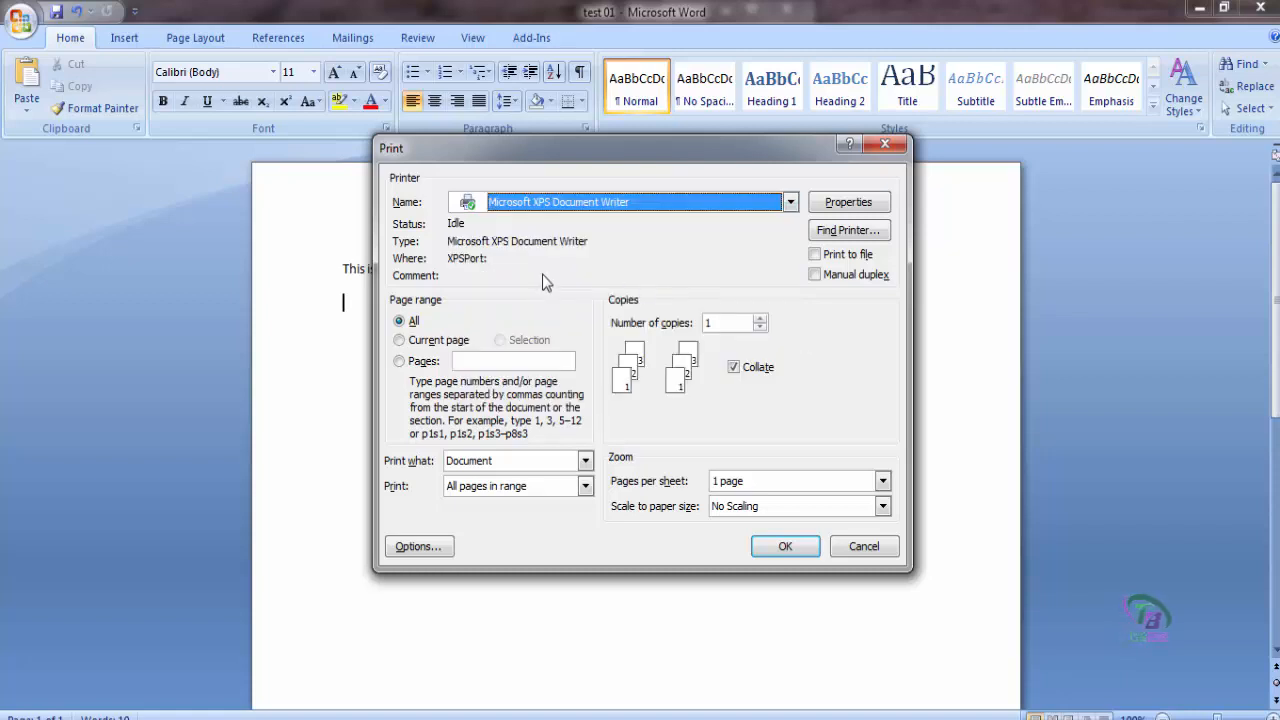
click(789, 202)
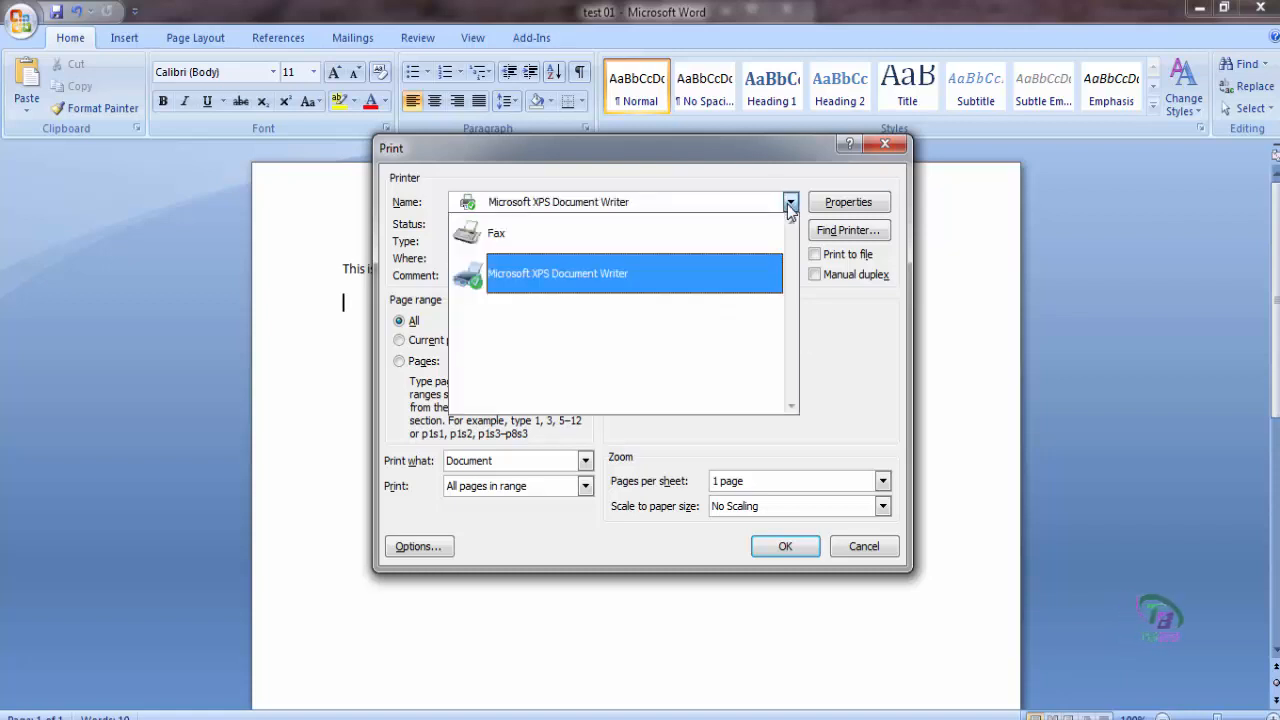
click(579, 268)
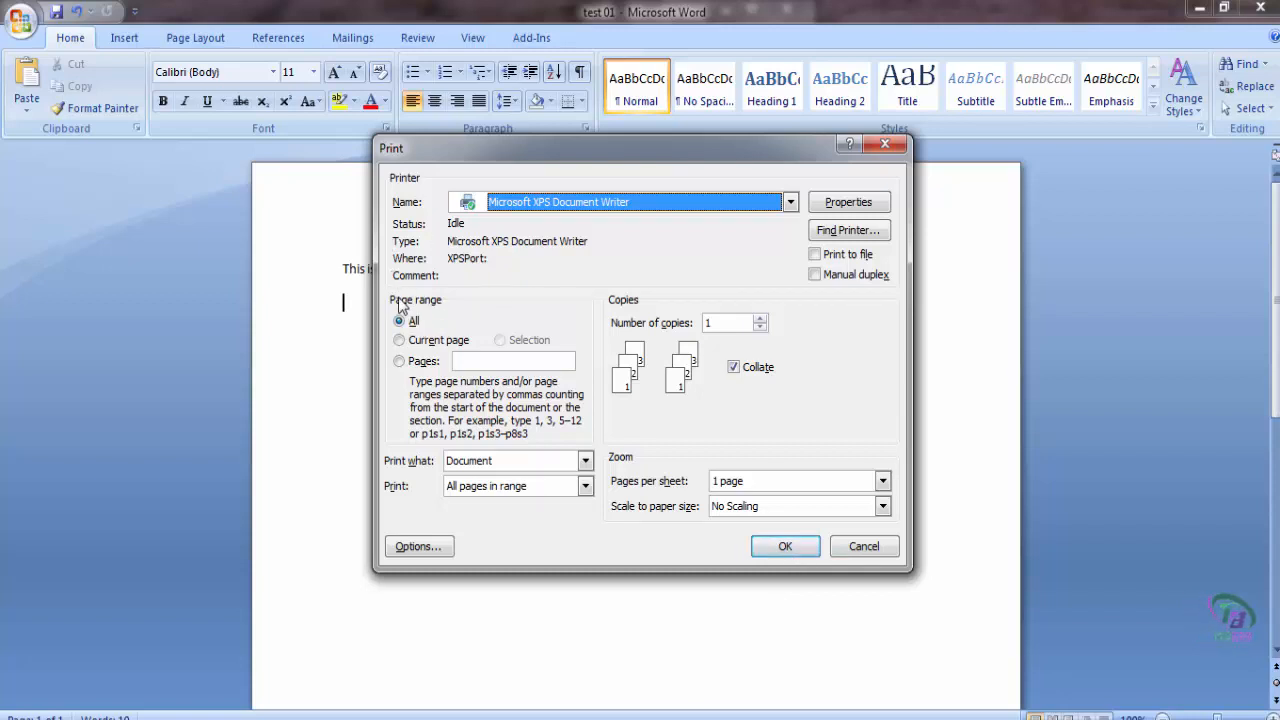
Try the page range options, set the range to Current page, and move the Print dialog away from its original place.
click(399, 340)
click(399, 361)
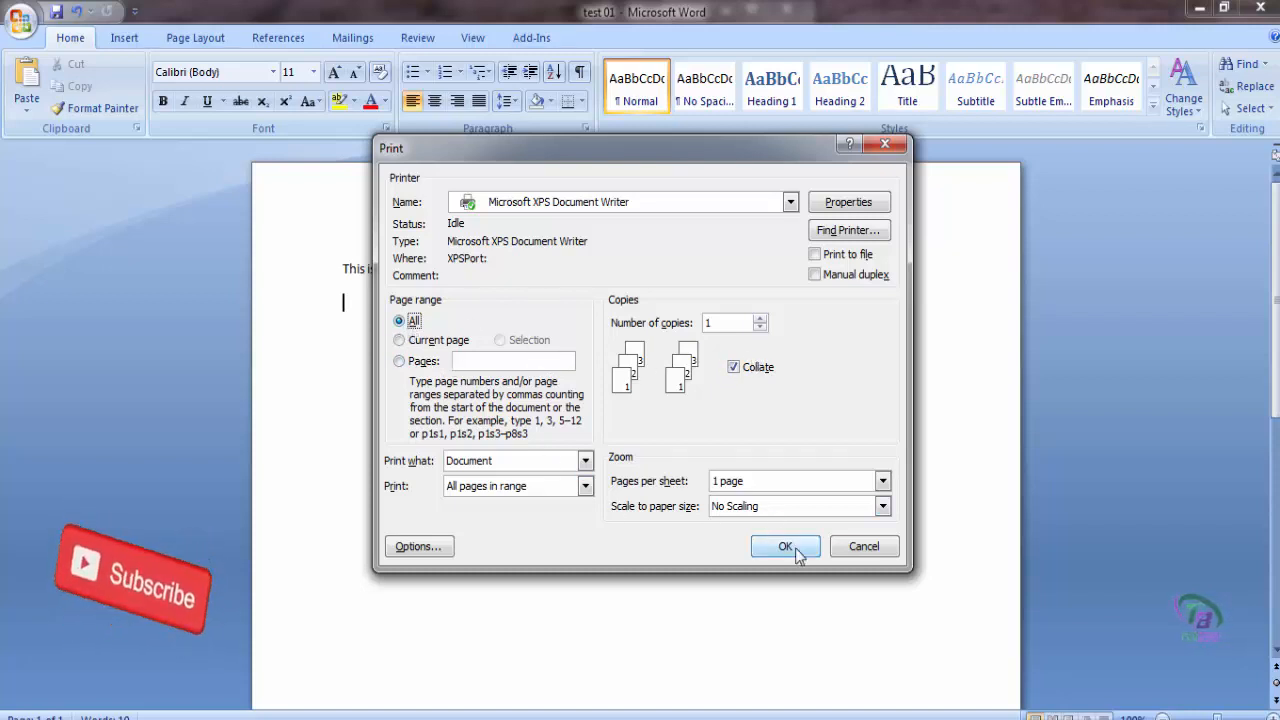
click(420, 341)
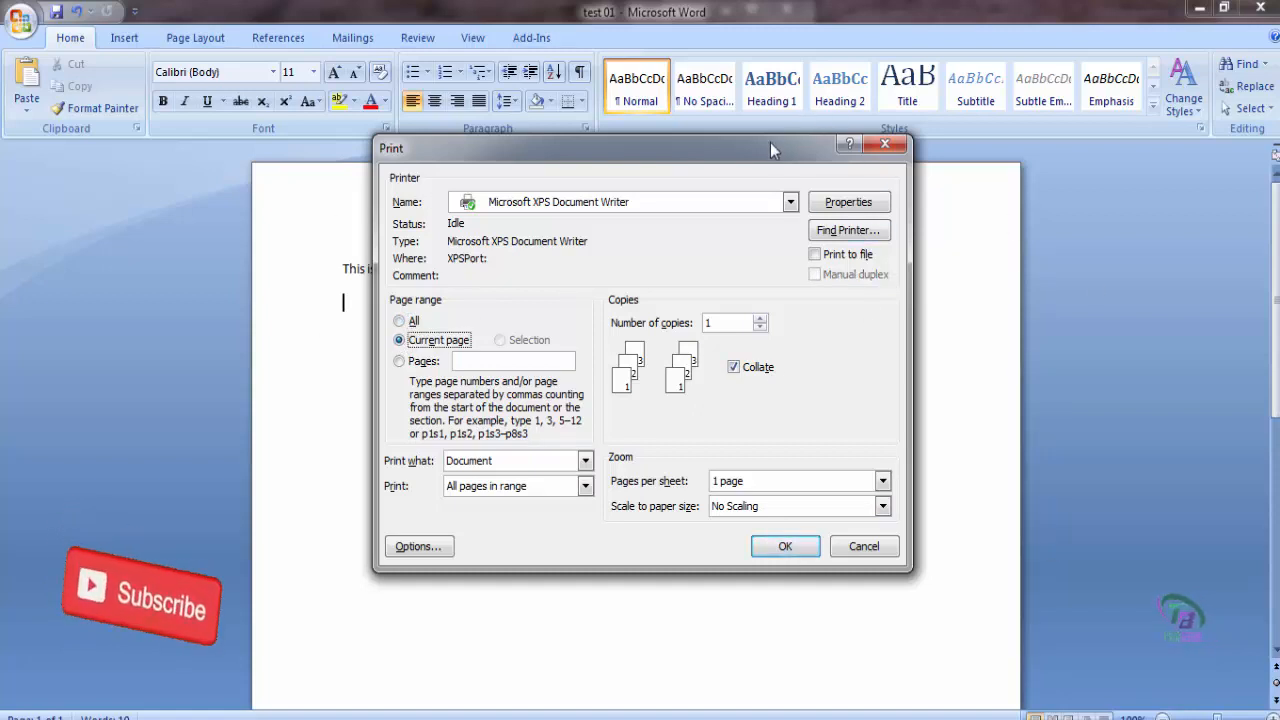
drag(770, 142, 883, 342)
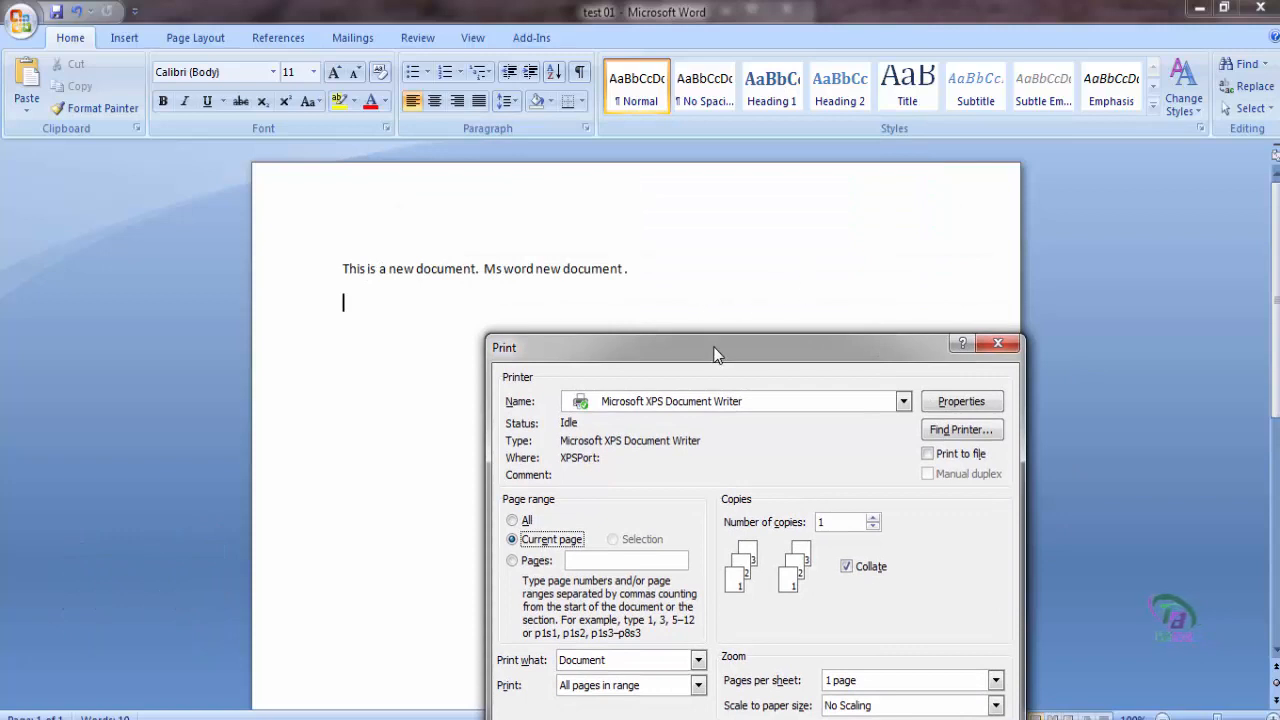
drag(714, 354, 716, 196)
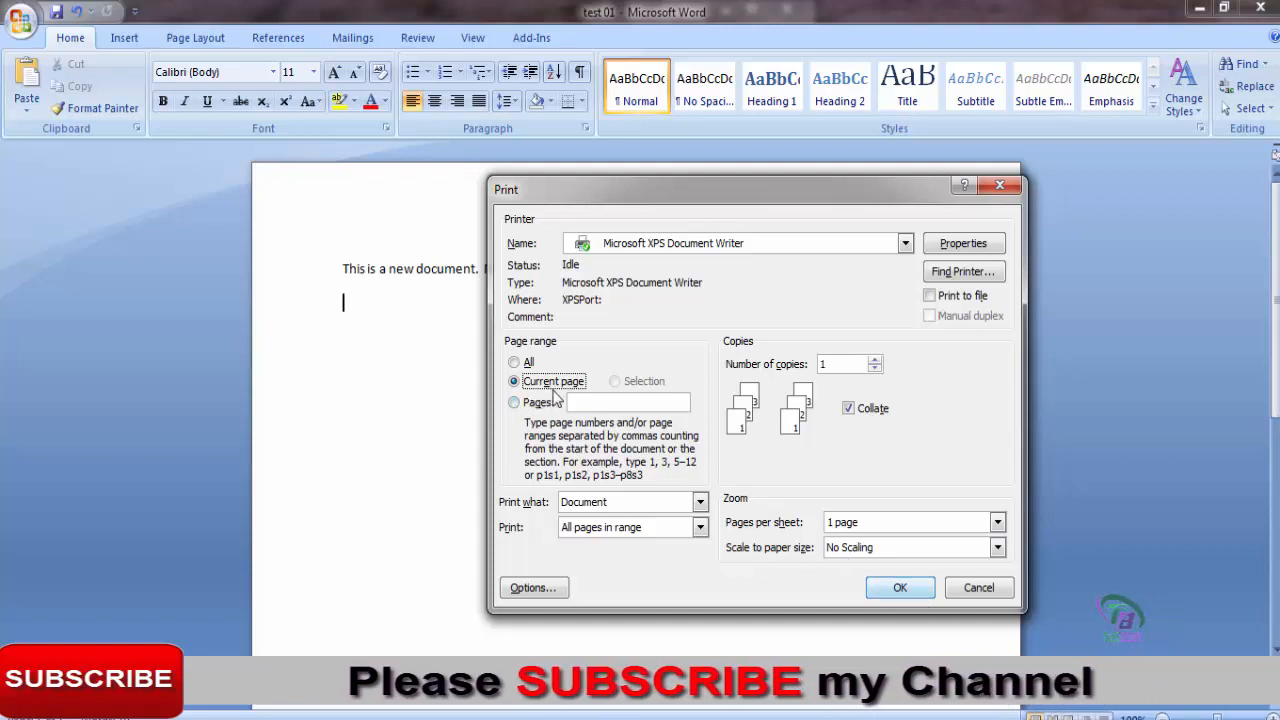
Set the number of copies to 2 and the print range to pages 1,2,4,5.
click(513, 402)
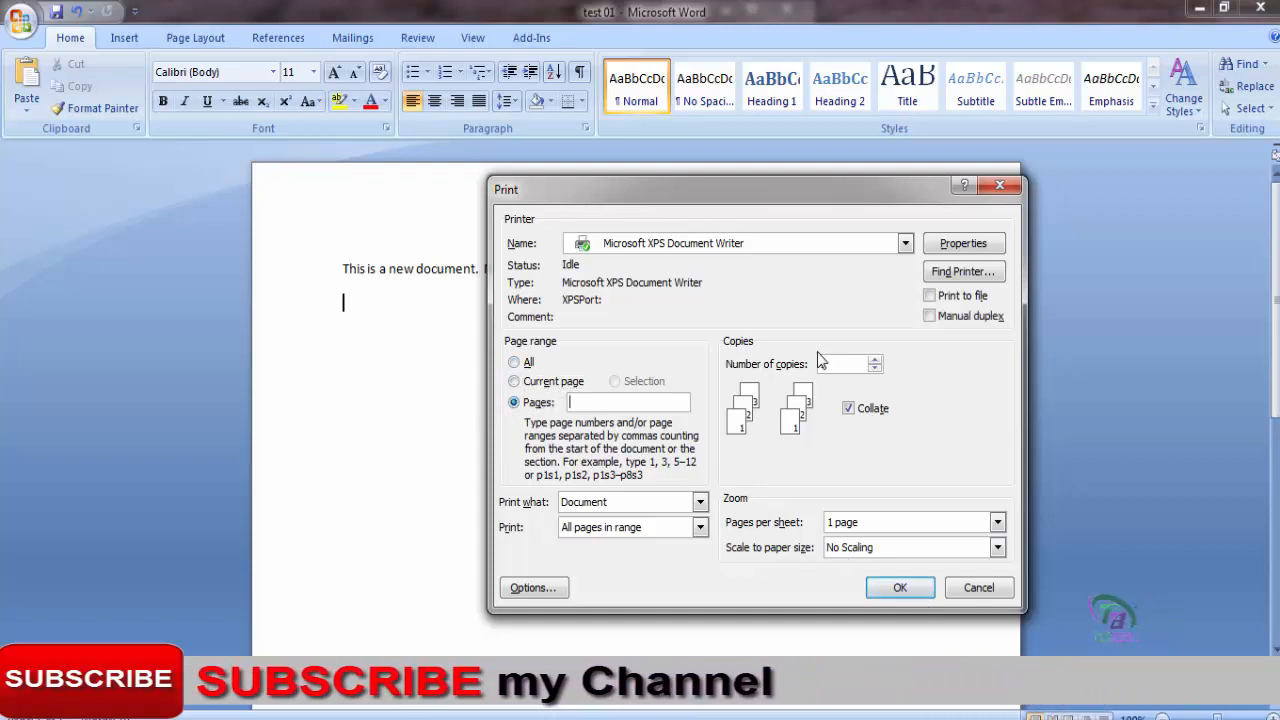
click(875, 360)
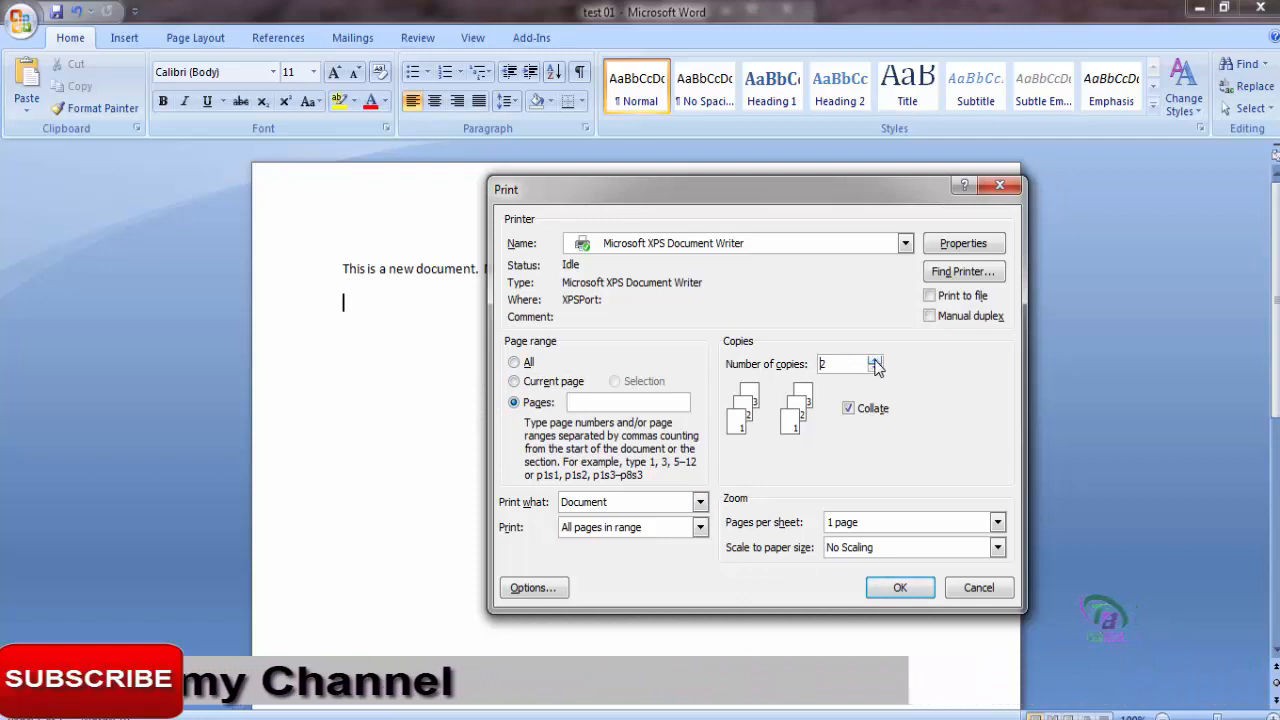
click(580, 402)
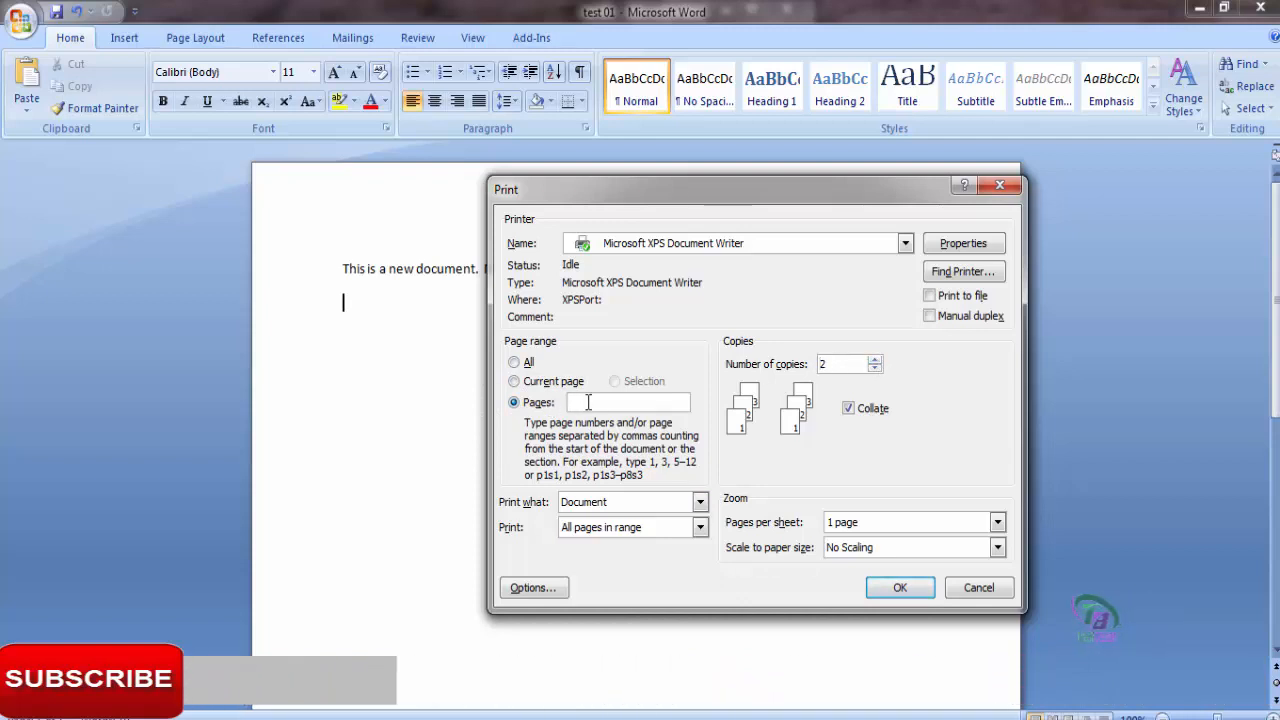
text(1,2,4,5)
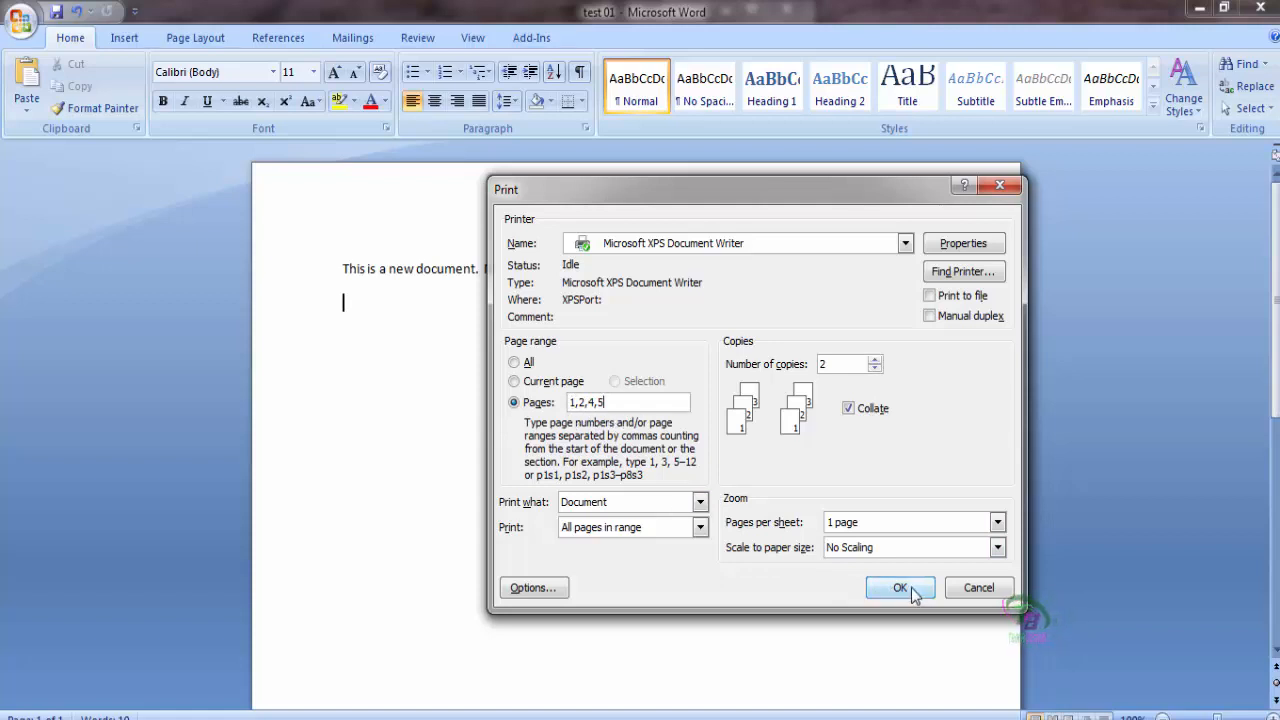
Set the number of copies back to 1 and the page range to All.
click(875, 368)
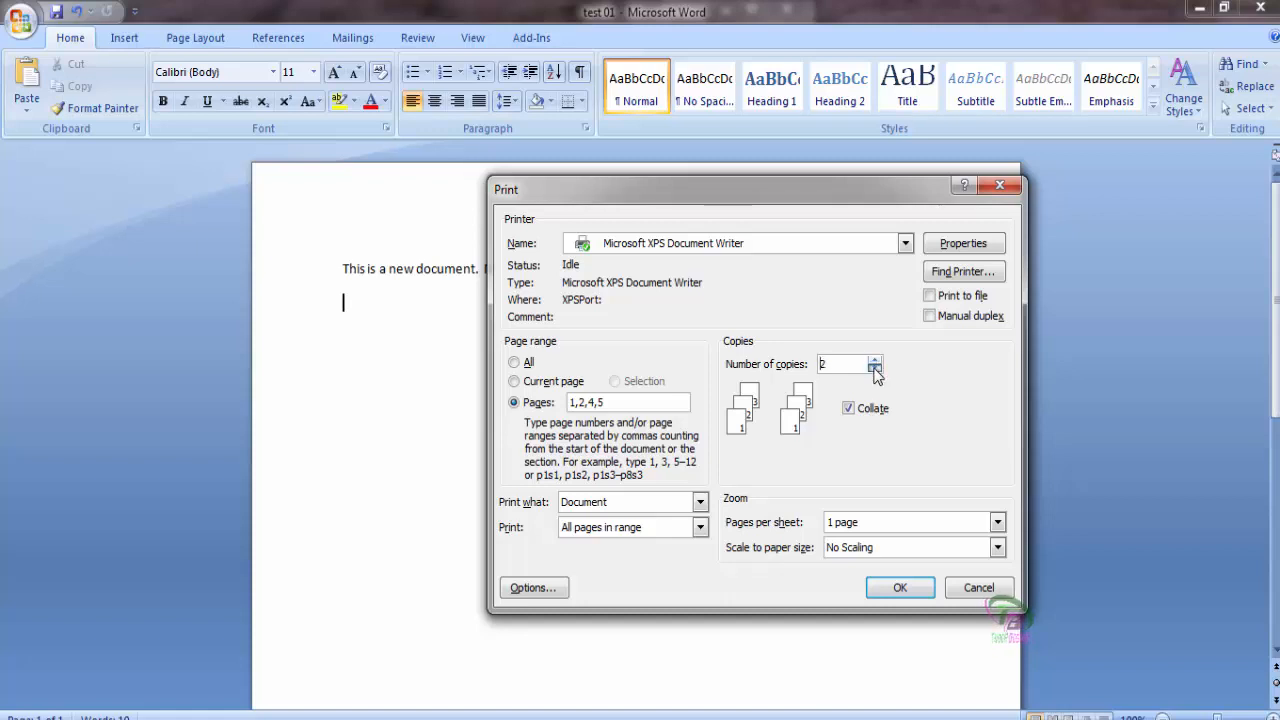
click(875, 368)
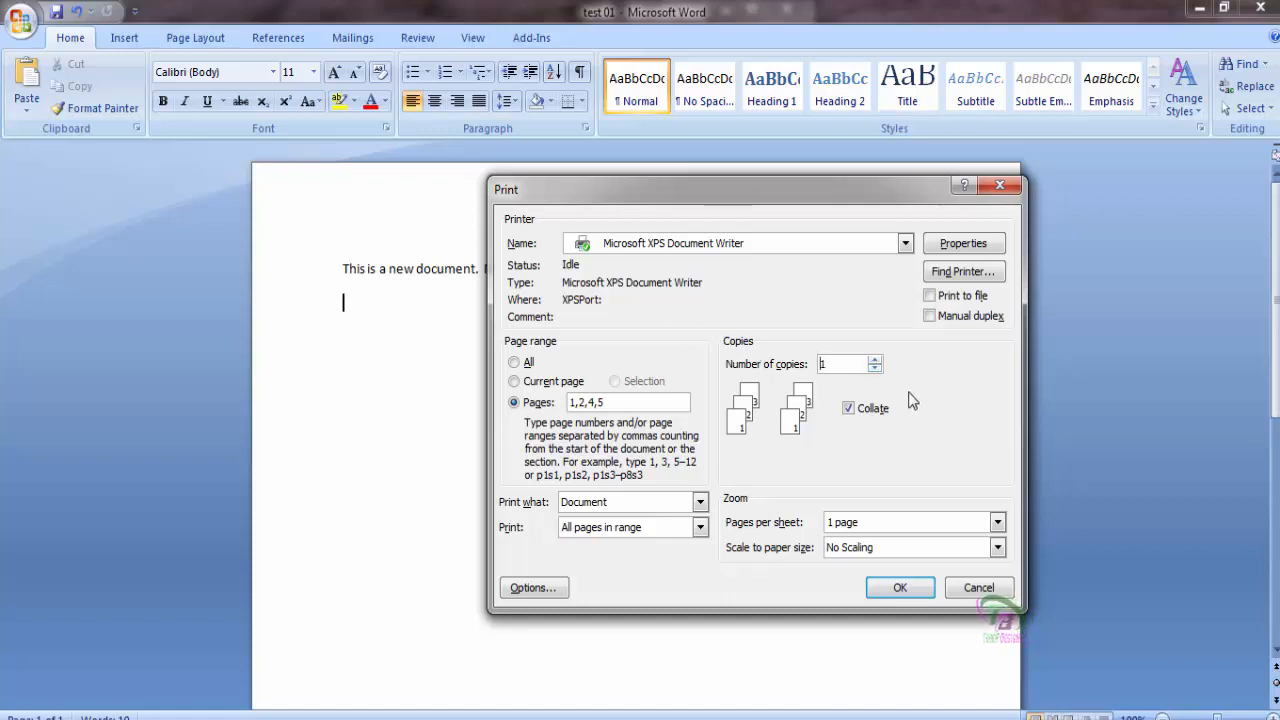
click(515, 363)
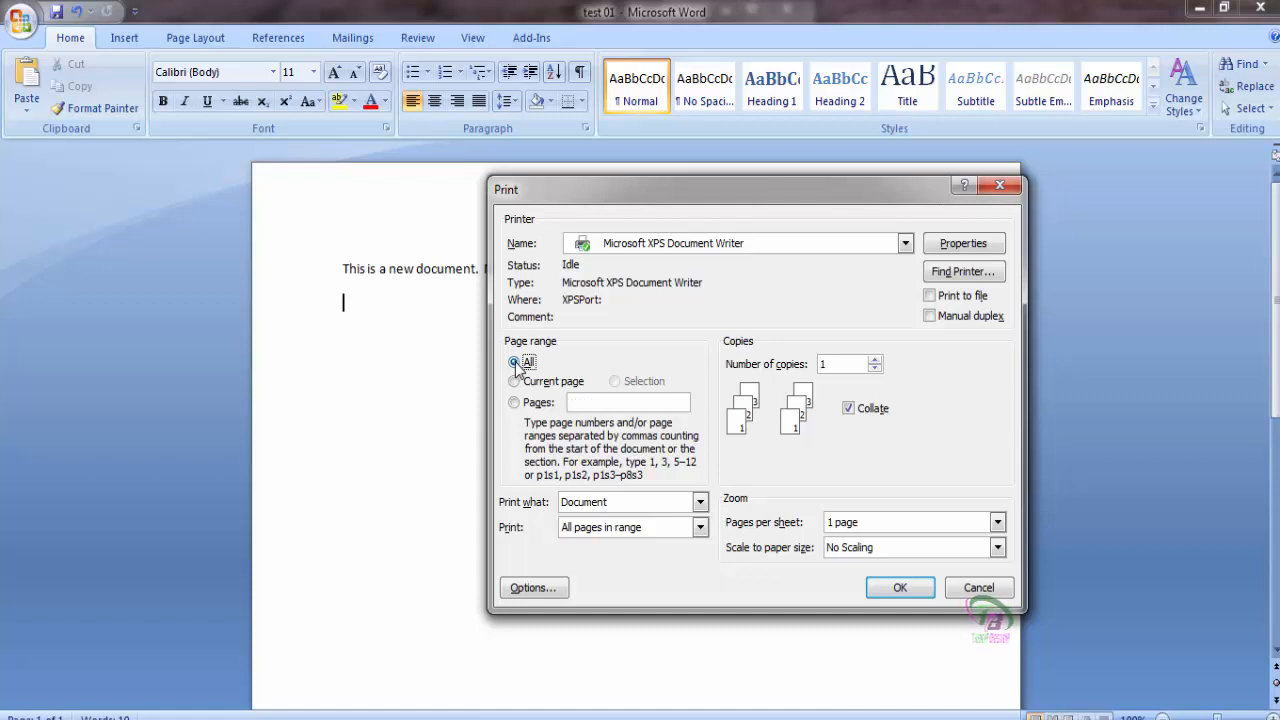
click(833, 369)
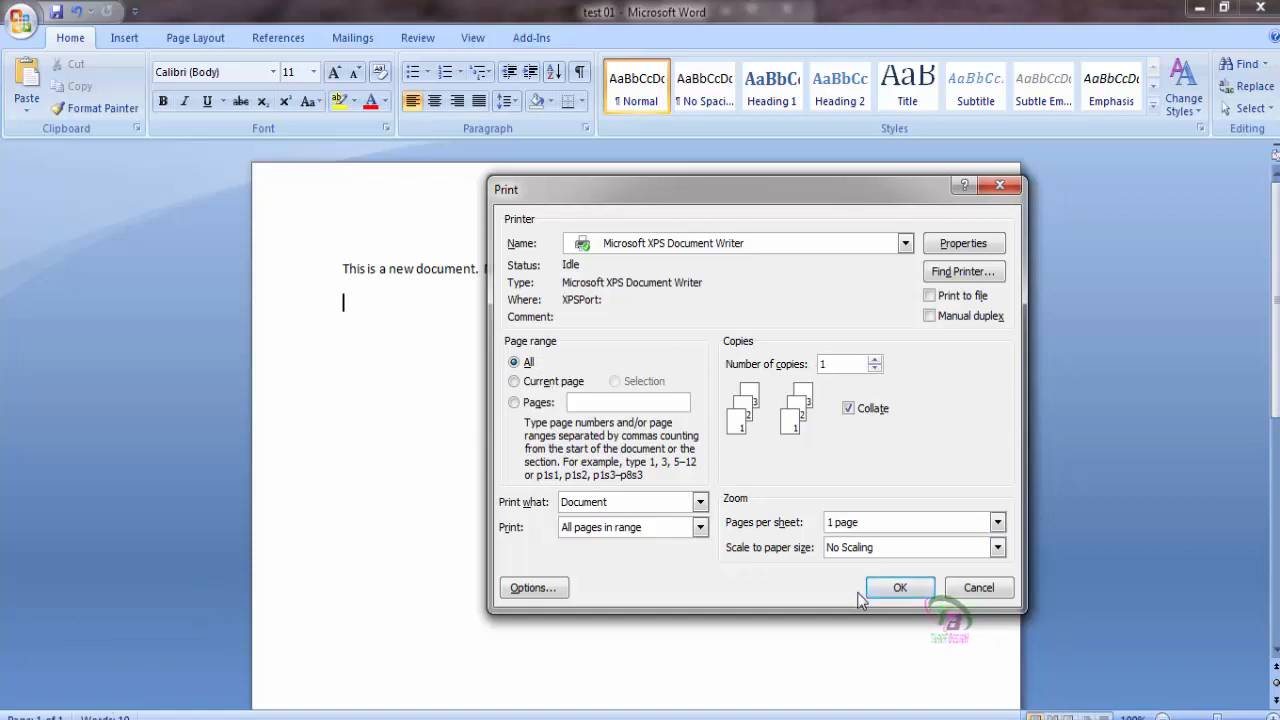
Set the number of copies to 3 and the page range to Current page.
click(874, 360)
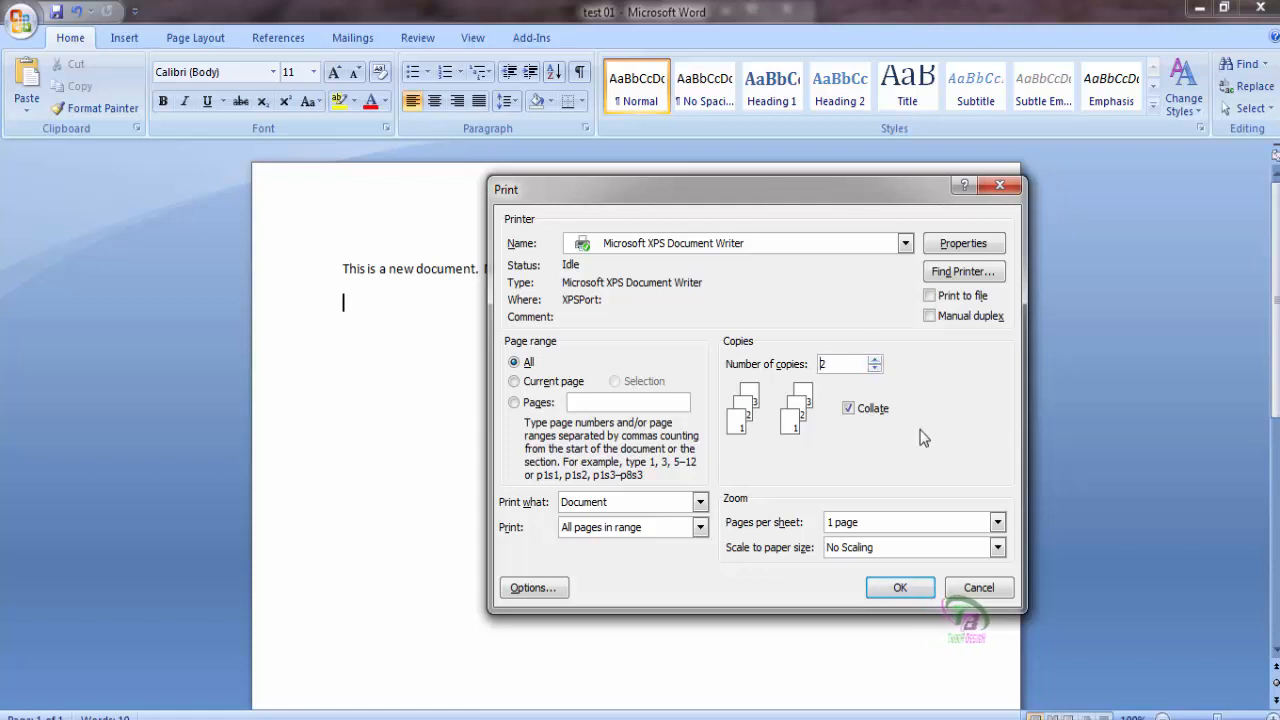
click(875, 360)
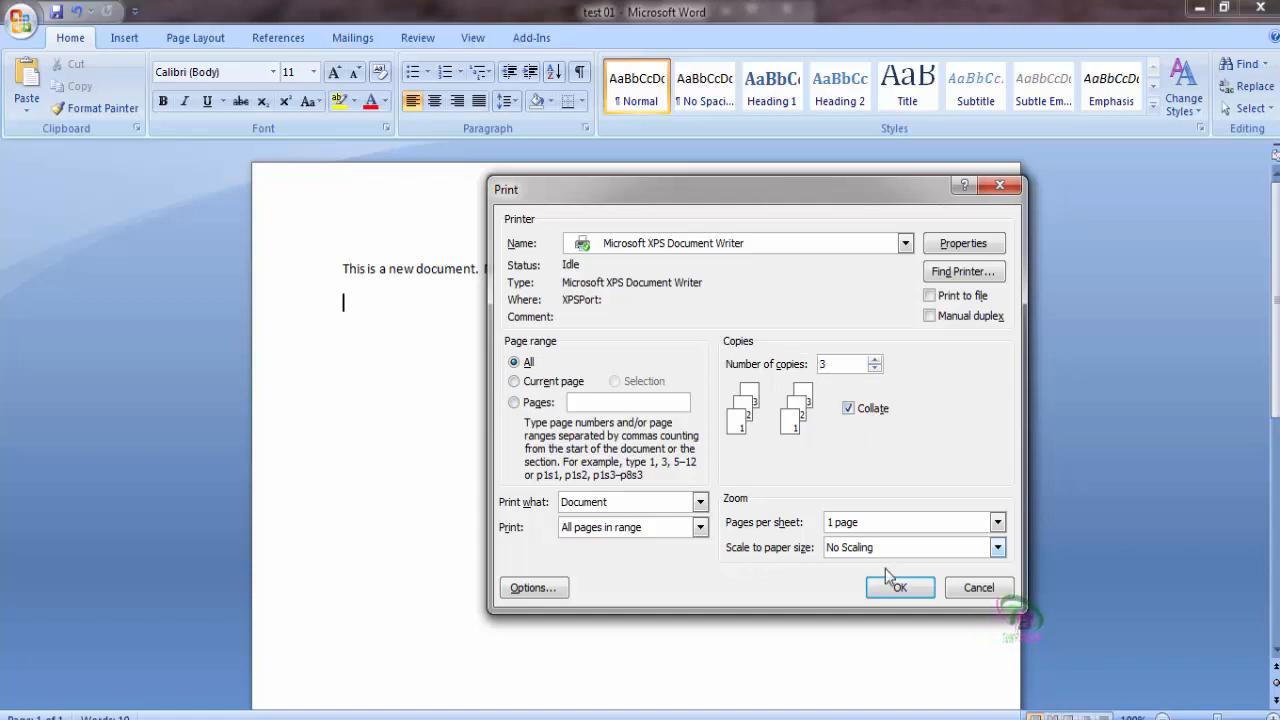
click(544, 386)
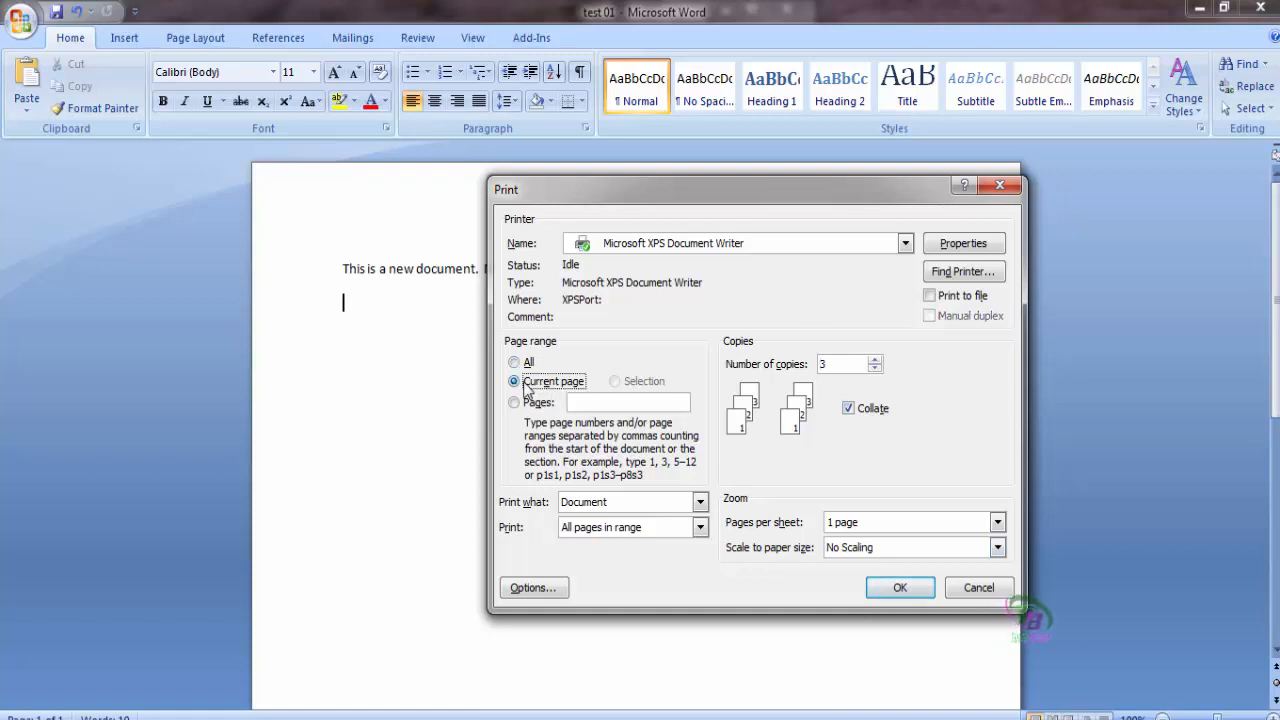
Set the number of copies to 5 and the print range to pages 1,2,5, and accept the print settings.
click(830, 367)
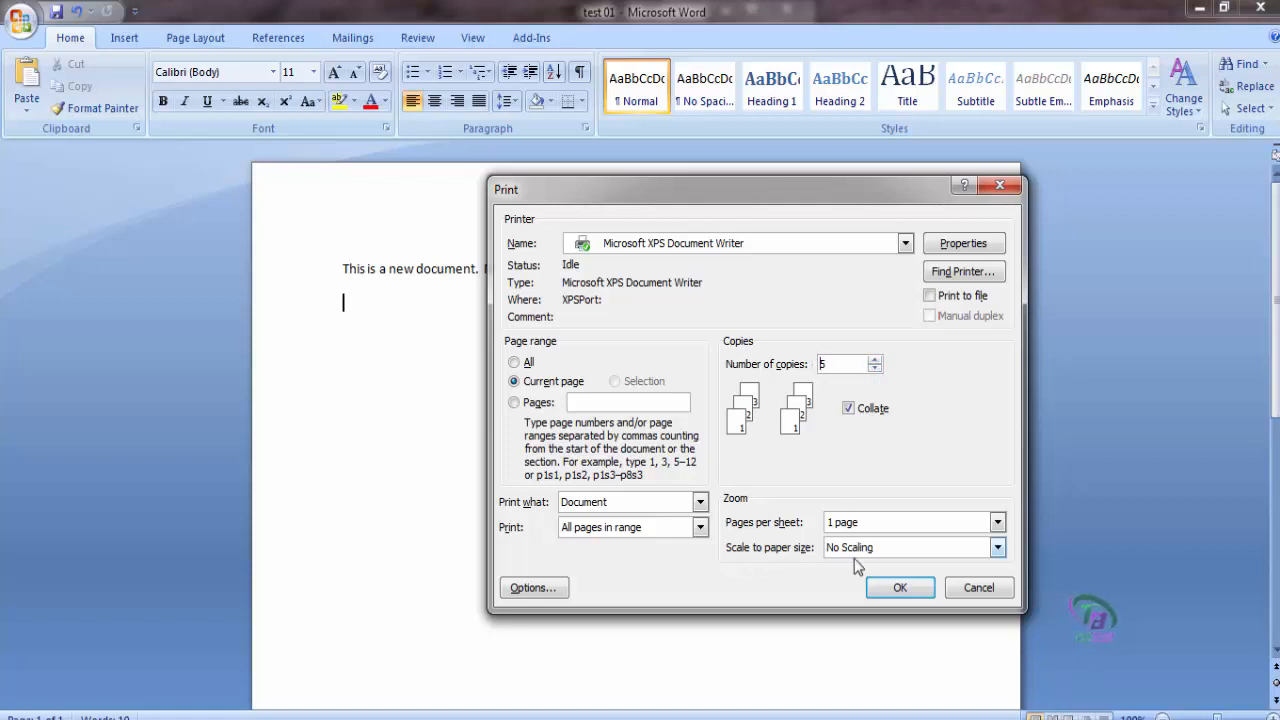
click(583, 402)
text(1,2,5)
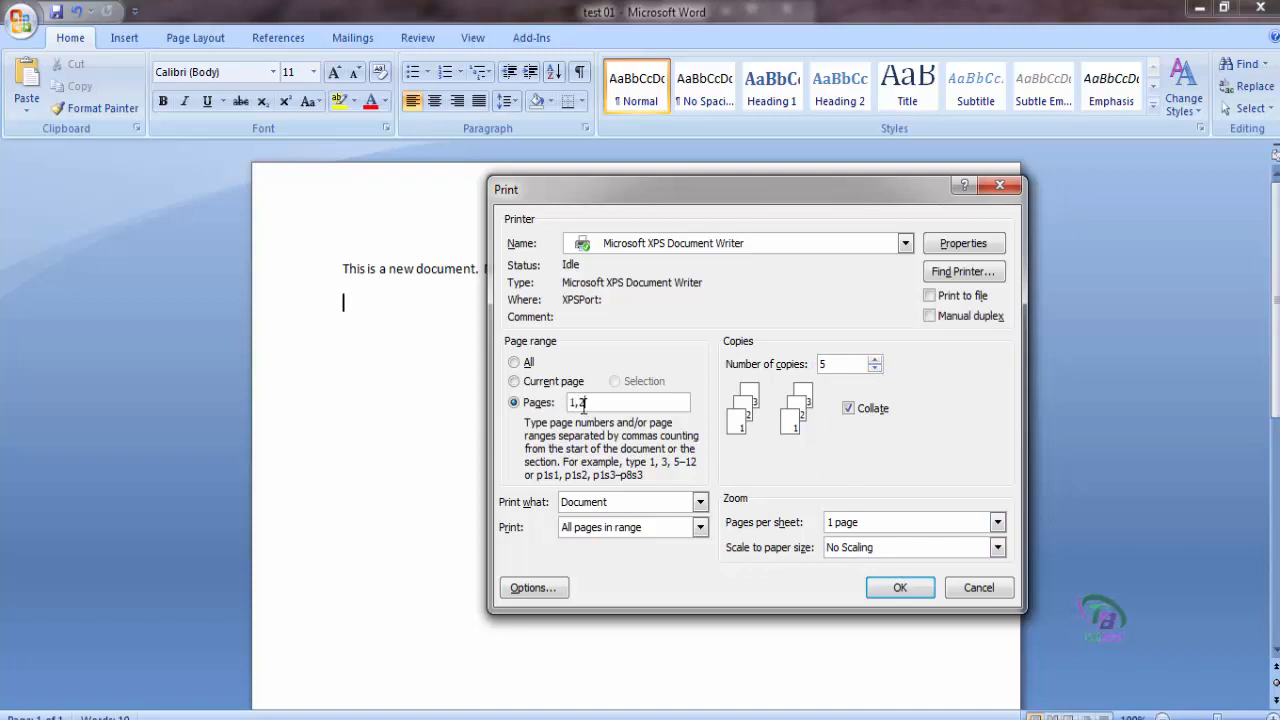
click(900, 587)
Try sending the document to the default printer with Quick Print, and cancel saving the XPS file.
click(20, 22)
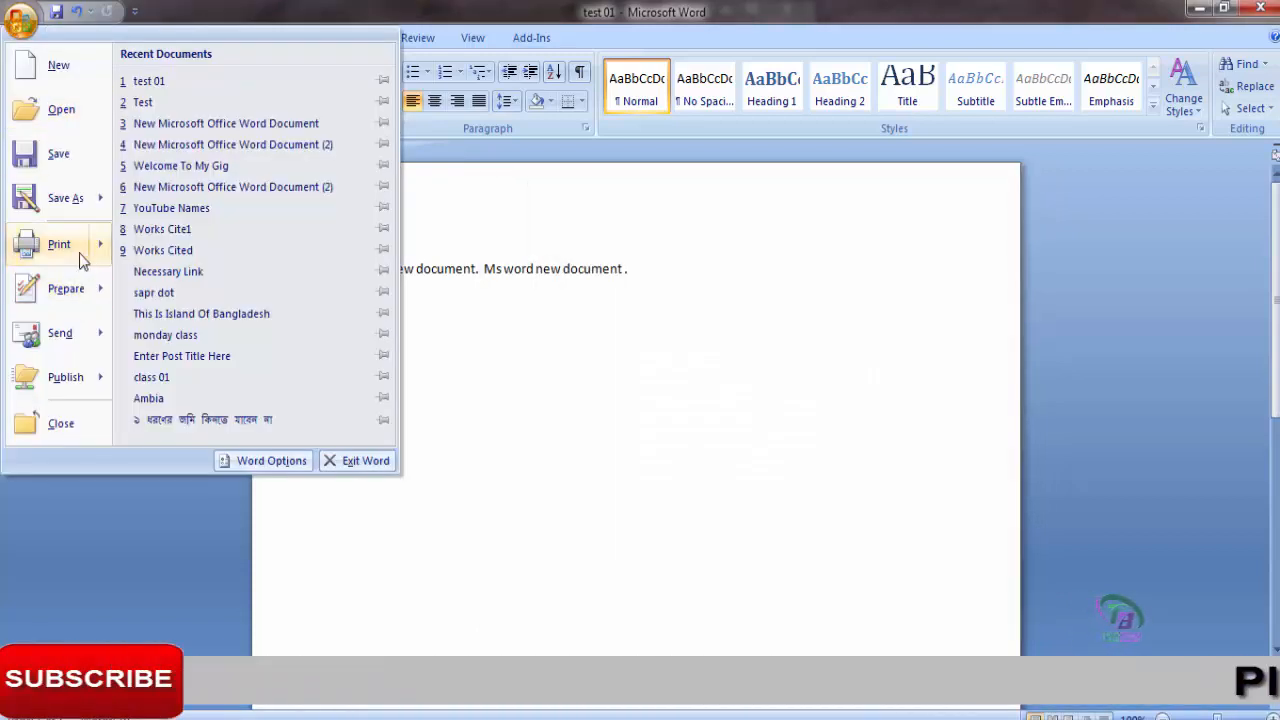
mouse_move(30, 250)
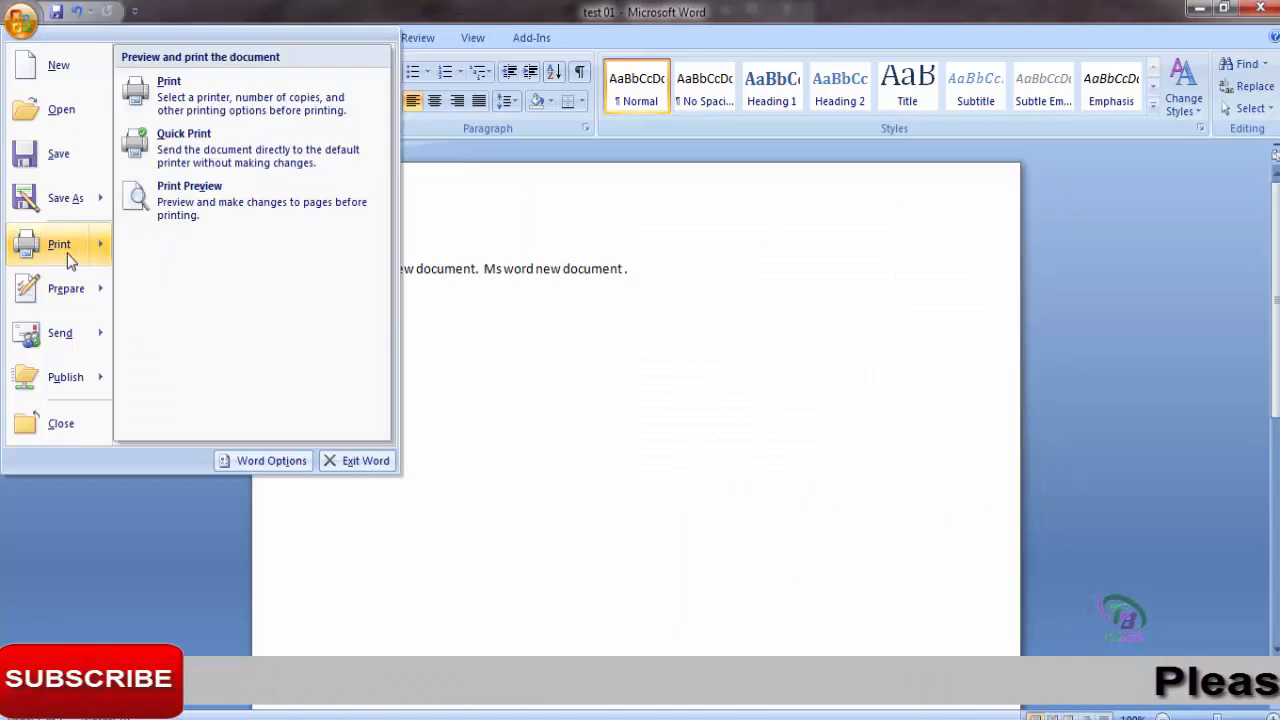
click(174, 94)
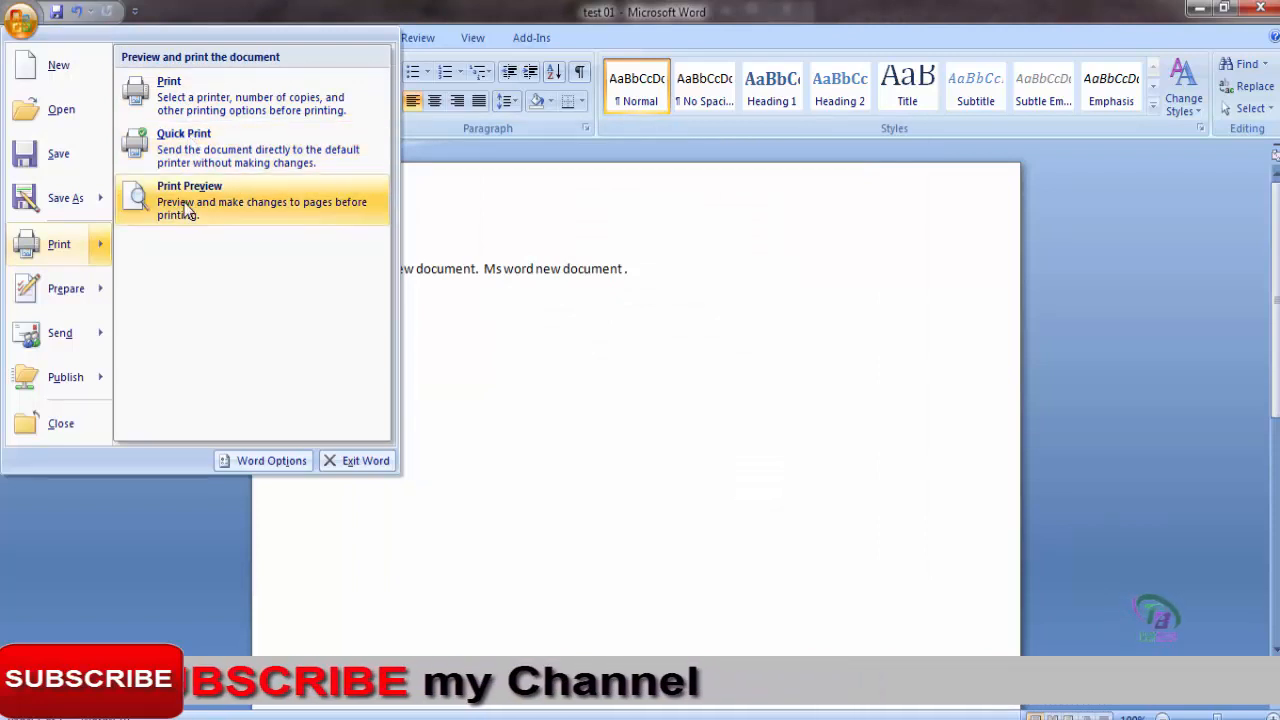
click(183, 140)
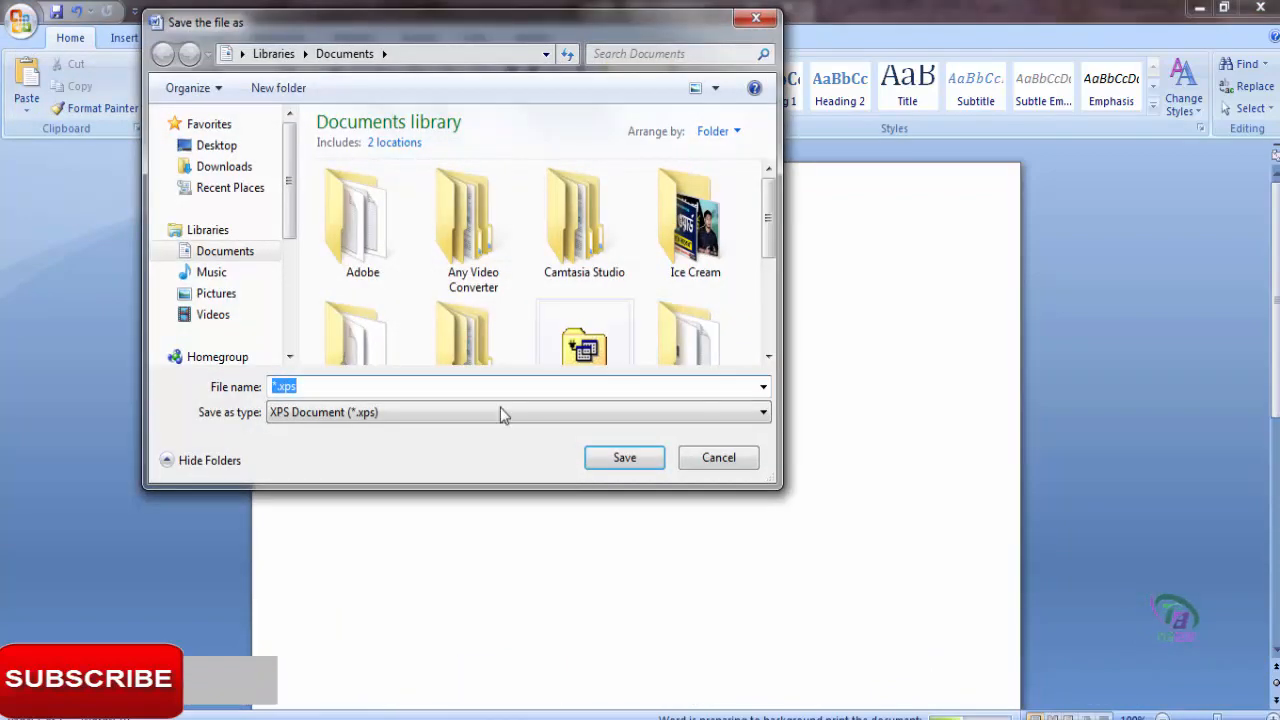
click(720, 463)
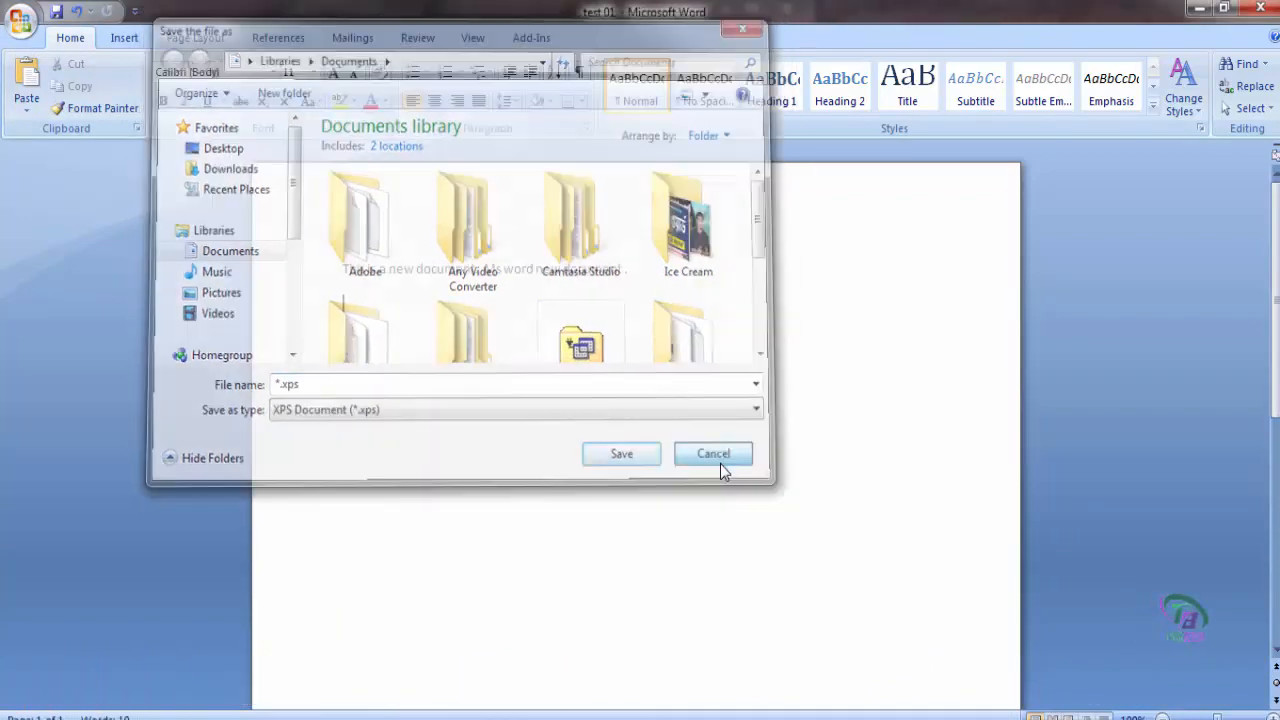
View the document in Print Preview two times, returning to the normal editing view after each.
click(14, 26)
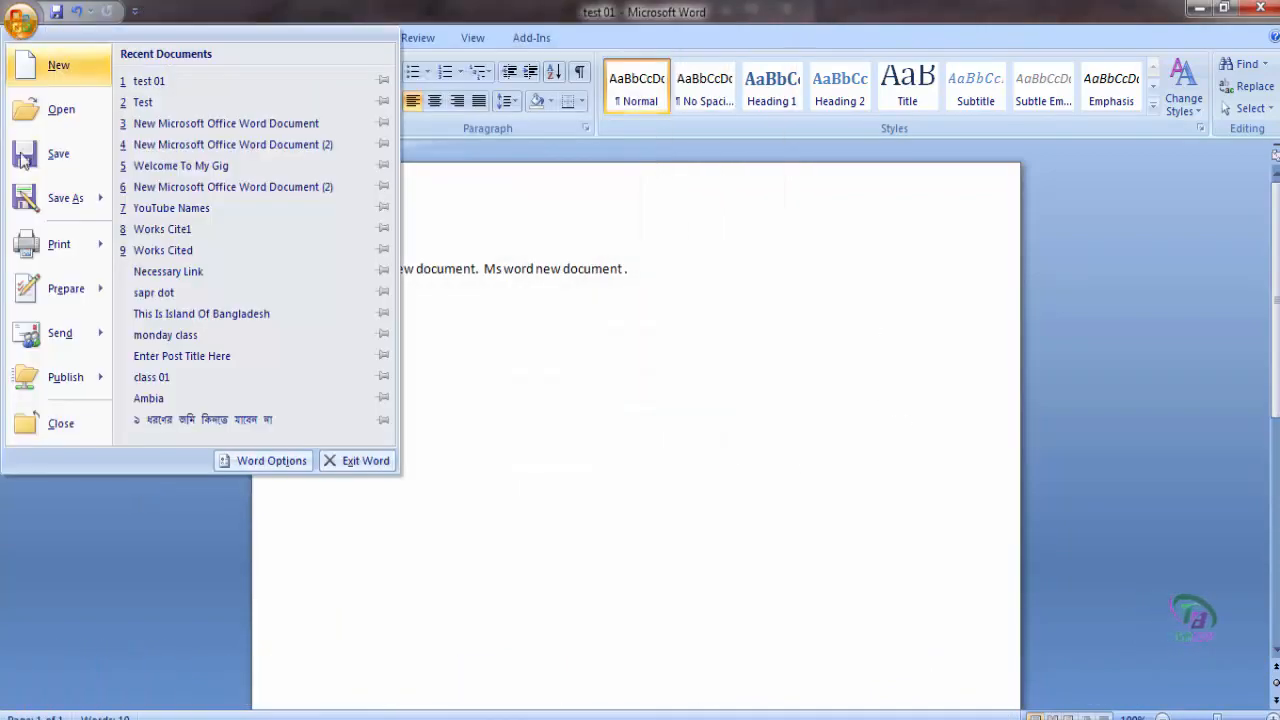
mouse_move(30, 244)
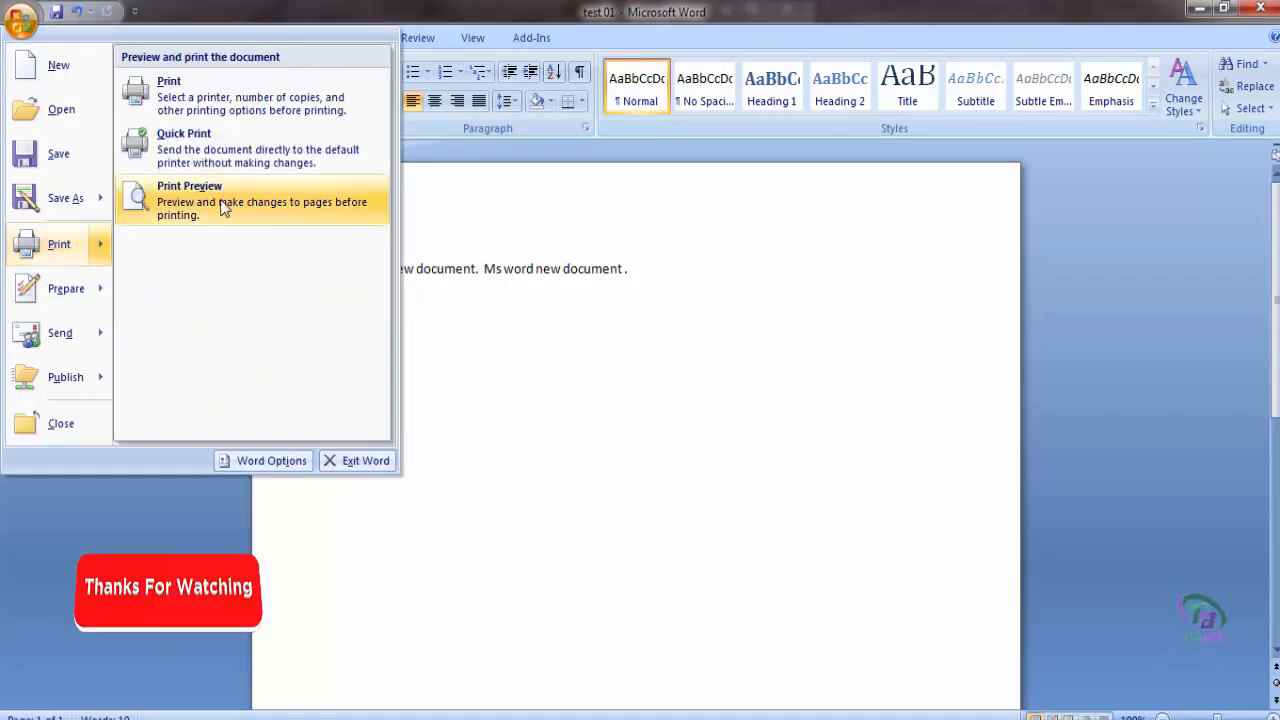
click(262, 207)
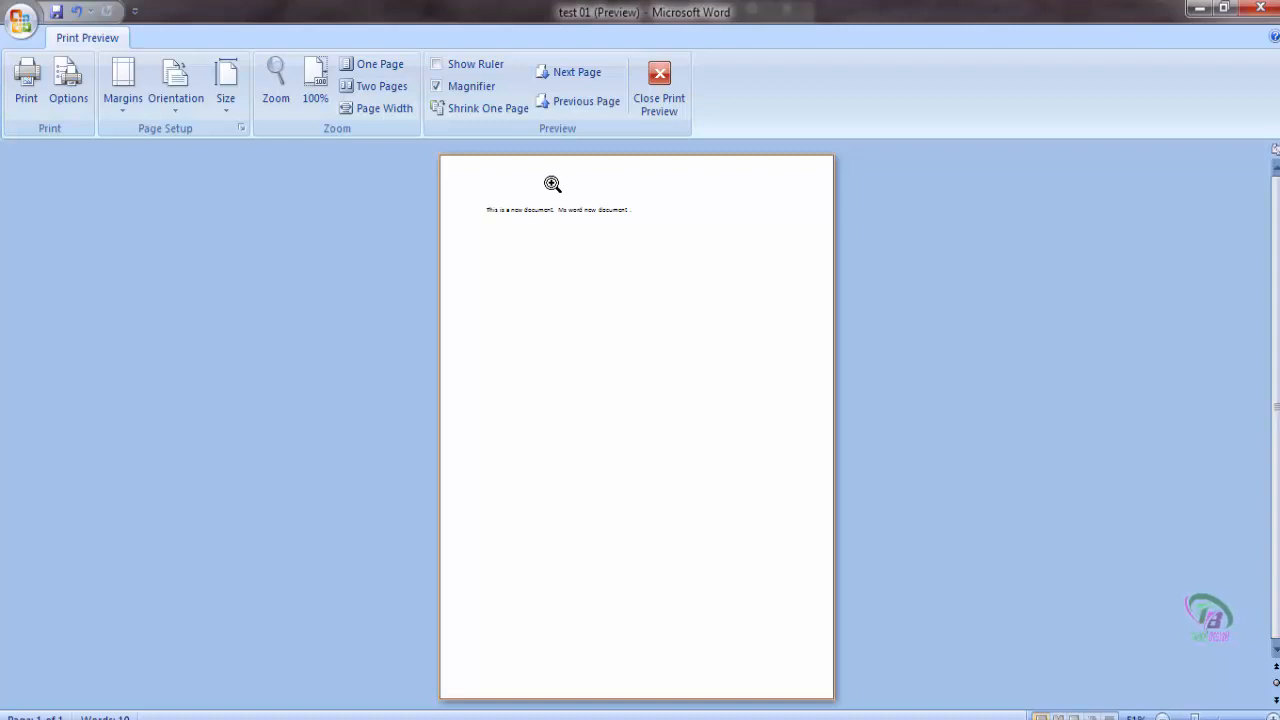
click(660, 90)
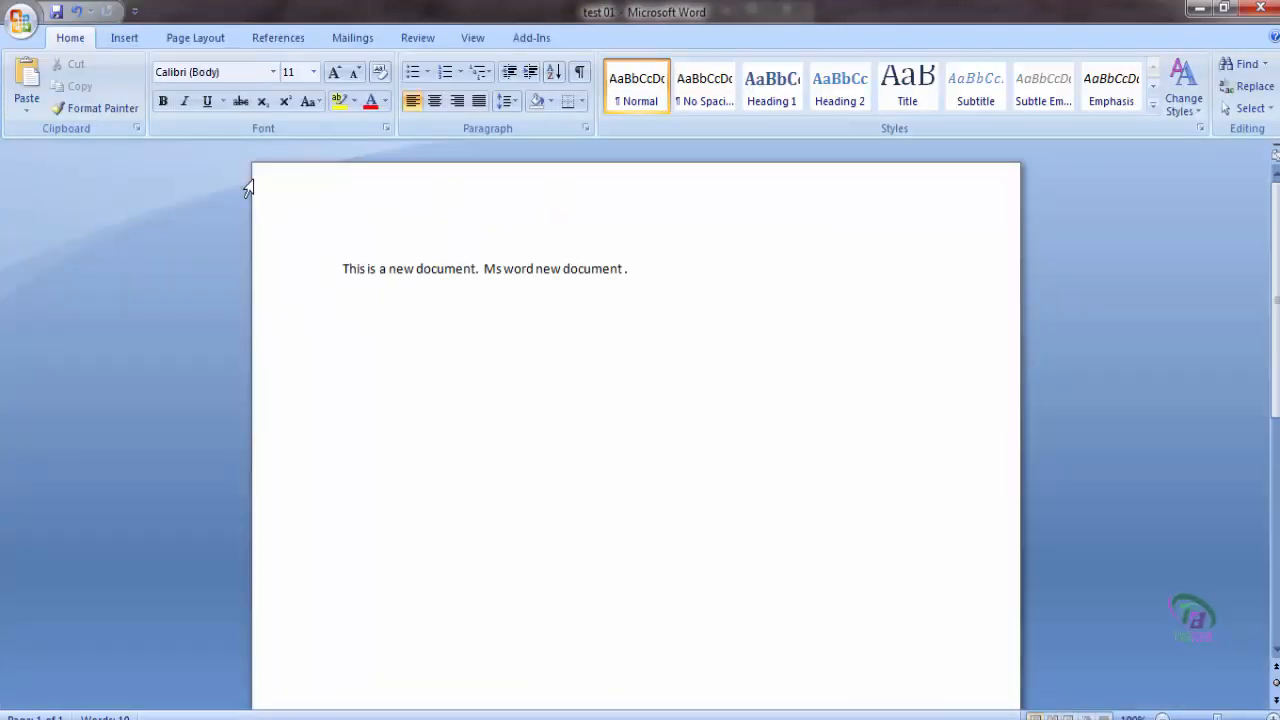
click(20, 20)
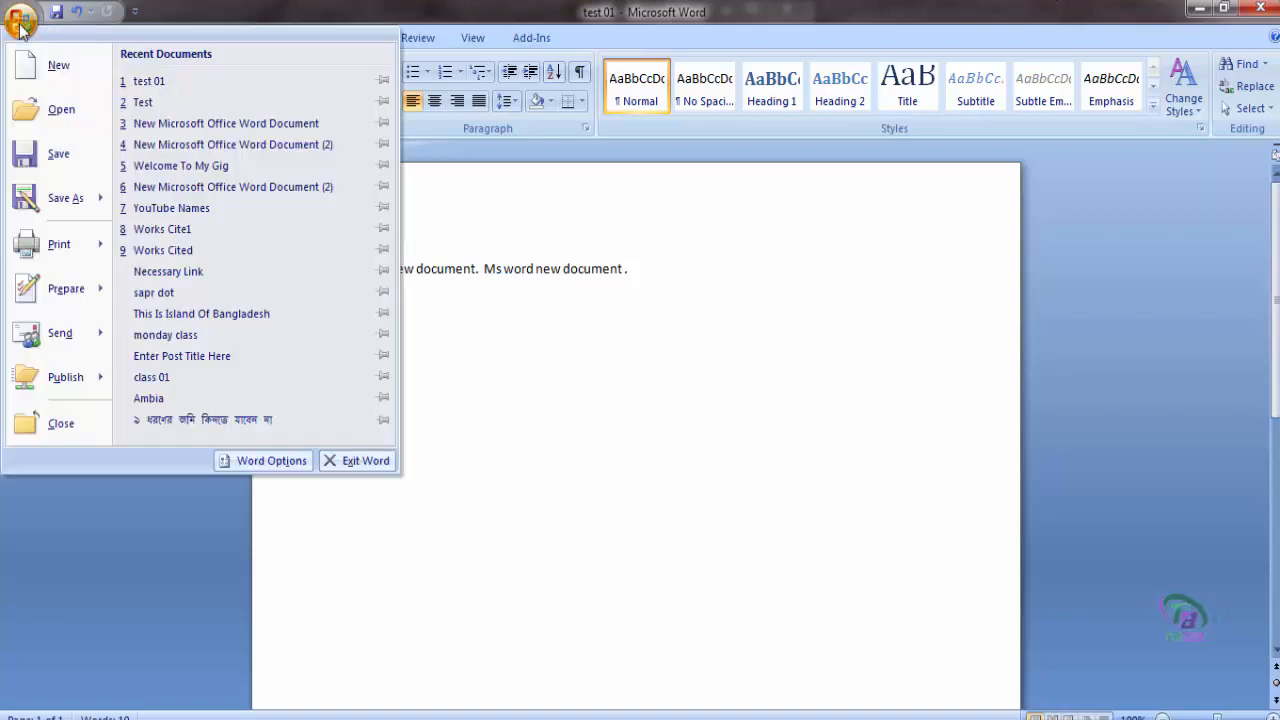
mouse_move(91, 258)
click(170, 190)
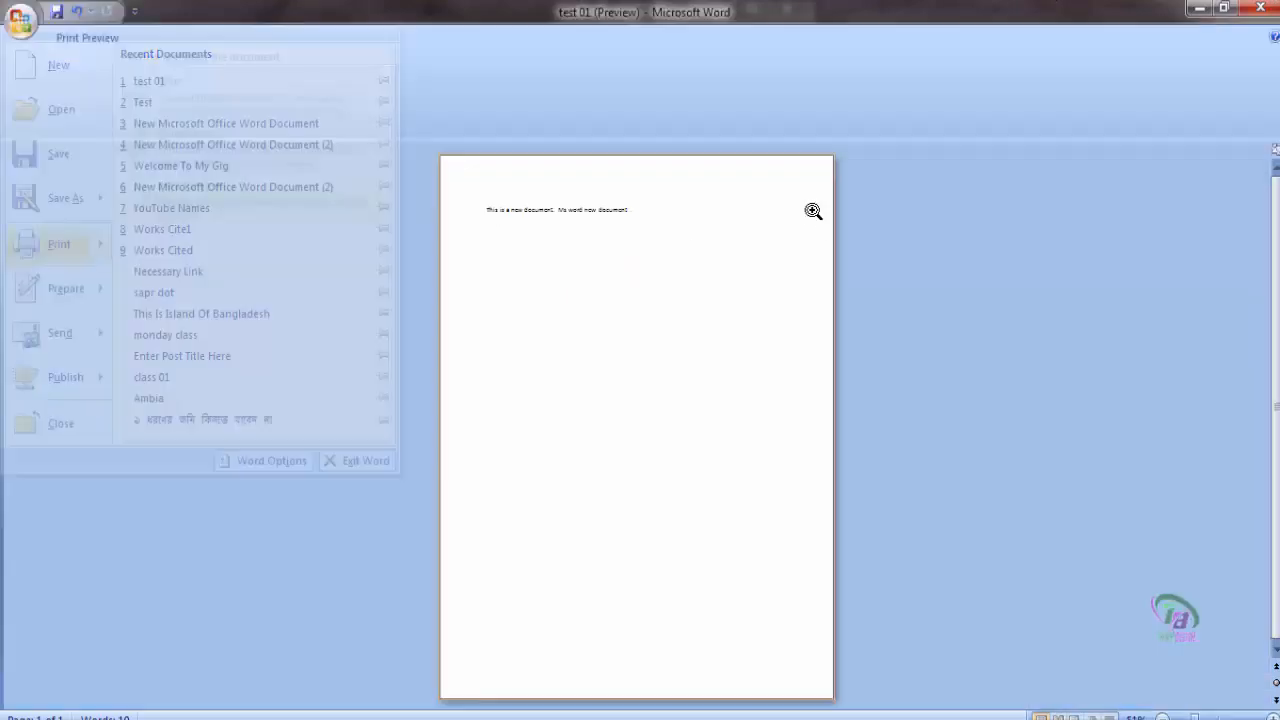
click(655, 100)
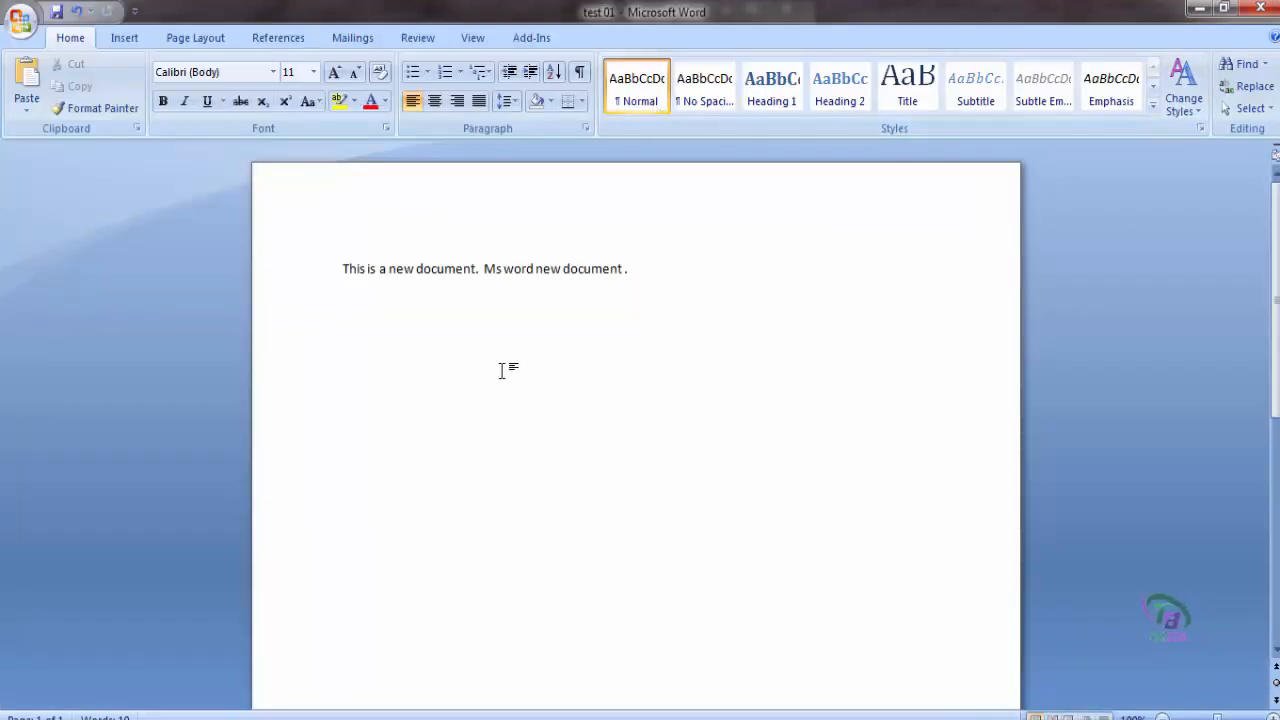
Paste "This is a new document. Ms word new document ." once after the existing sentence and five times on separate lines below, with blank lines between.
click(690, 277)
text(This is a new document.  Ms word new document .)
key(Return)
text(This is a new document.  Ms word new document .)
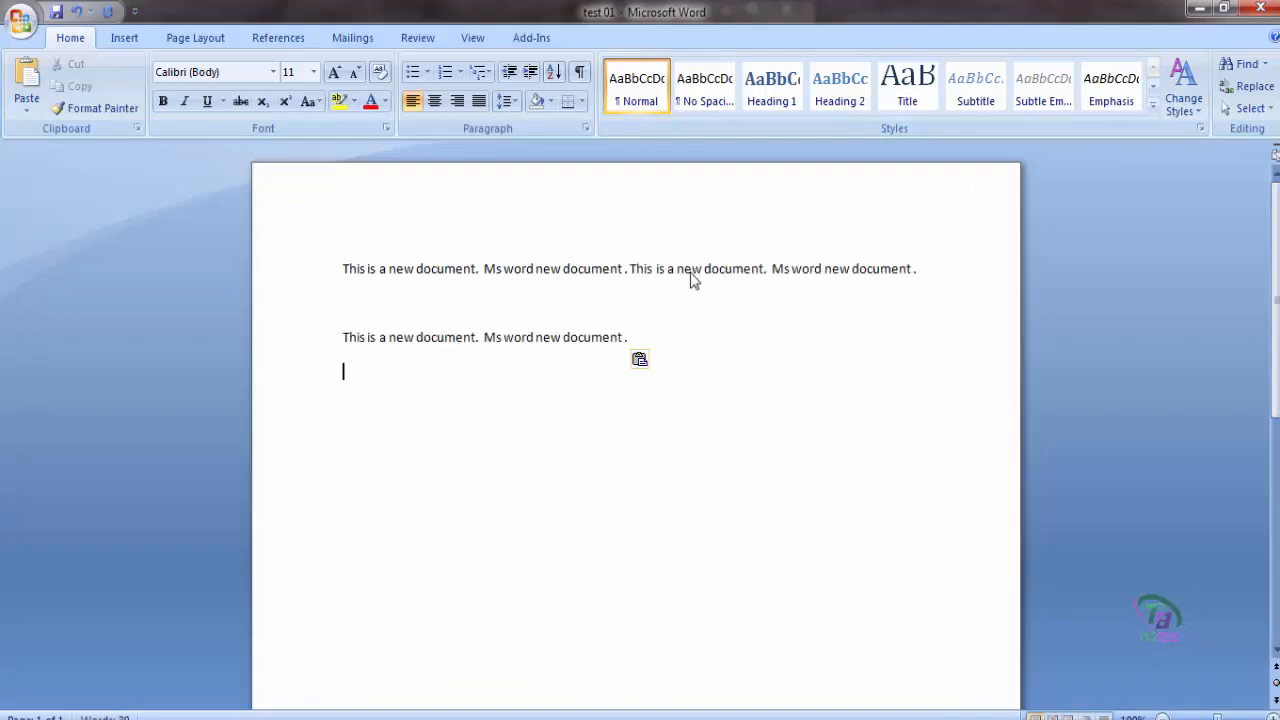
key(Return)
key(ctrl+v)
key(Return)
key(Return)
key(ctrl+v)
key(Return)
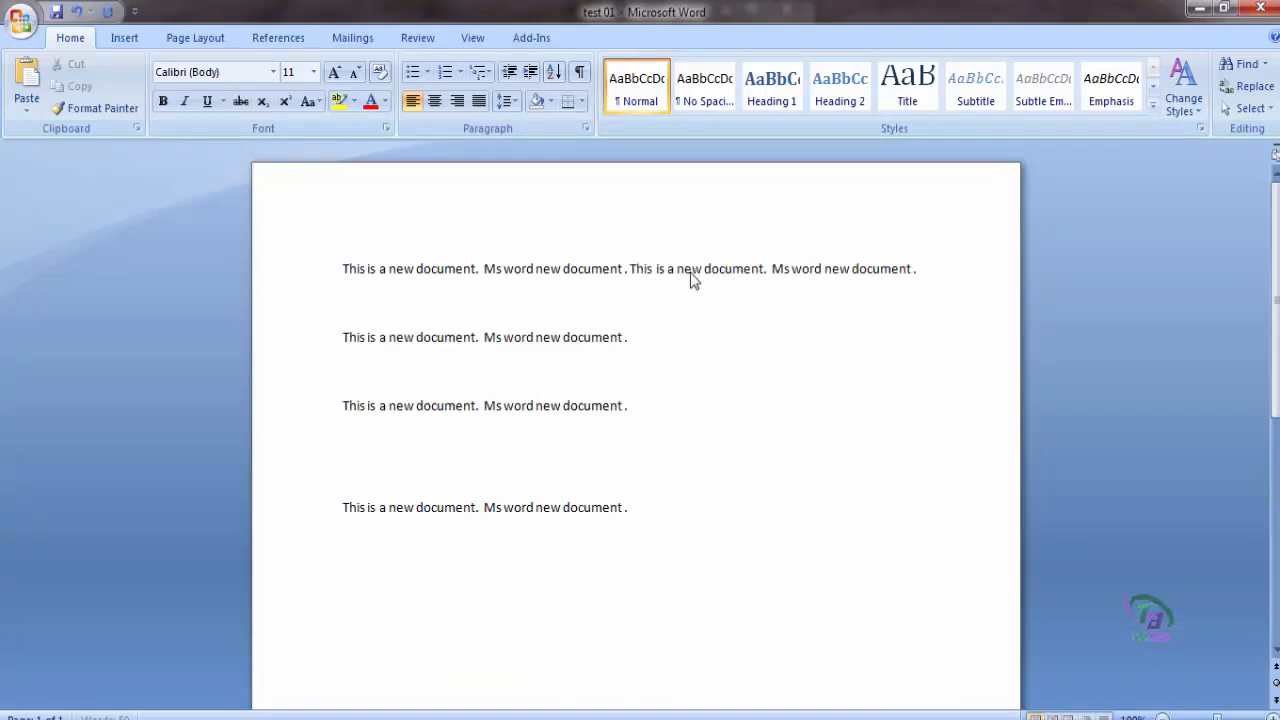
key(Return)
text(This is a new document.  Ms word new document.)
key(Return)
key(Return)
key(ctrl+b)
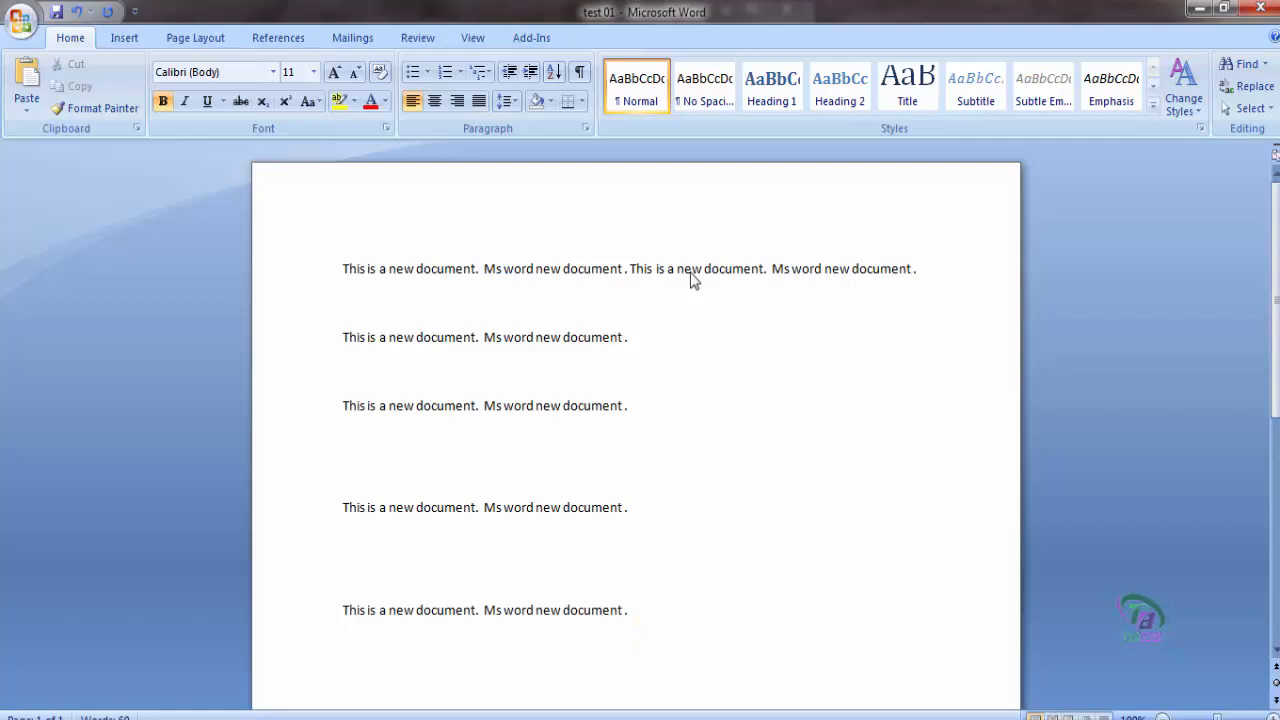
text(This is a new document. Ms word new document.)
key(Return)
Check the extended document in Print Preview and return to editing.
click(21, 19)
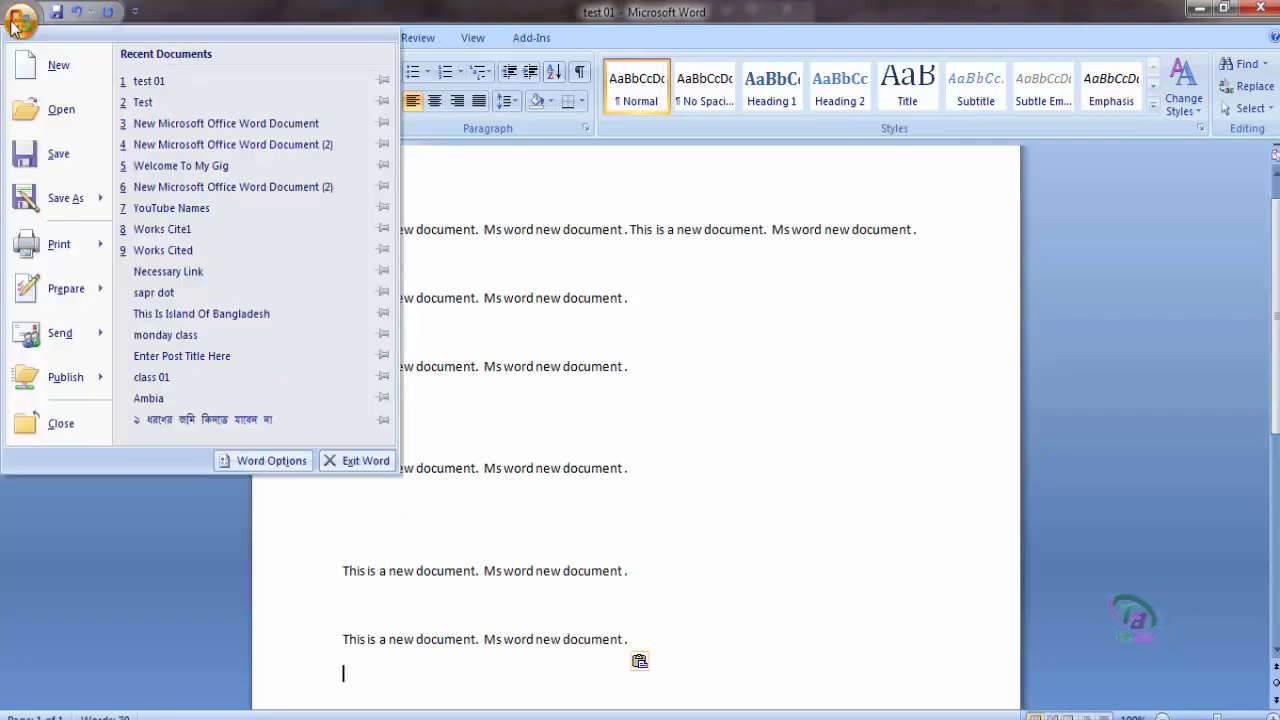
mouse_move(70, 254)
click(200, 215)
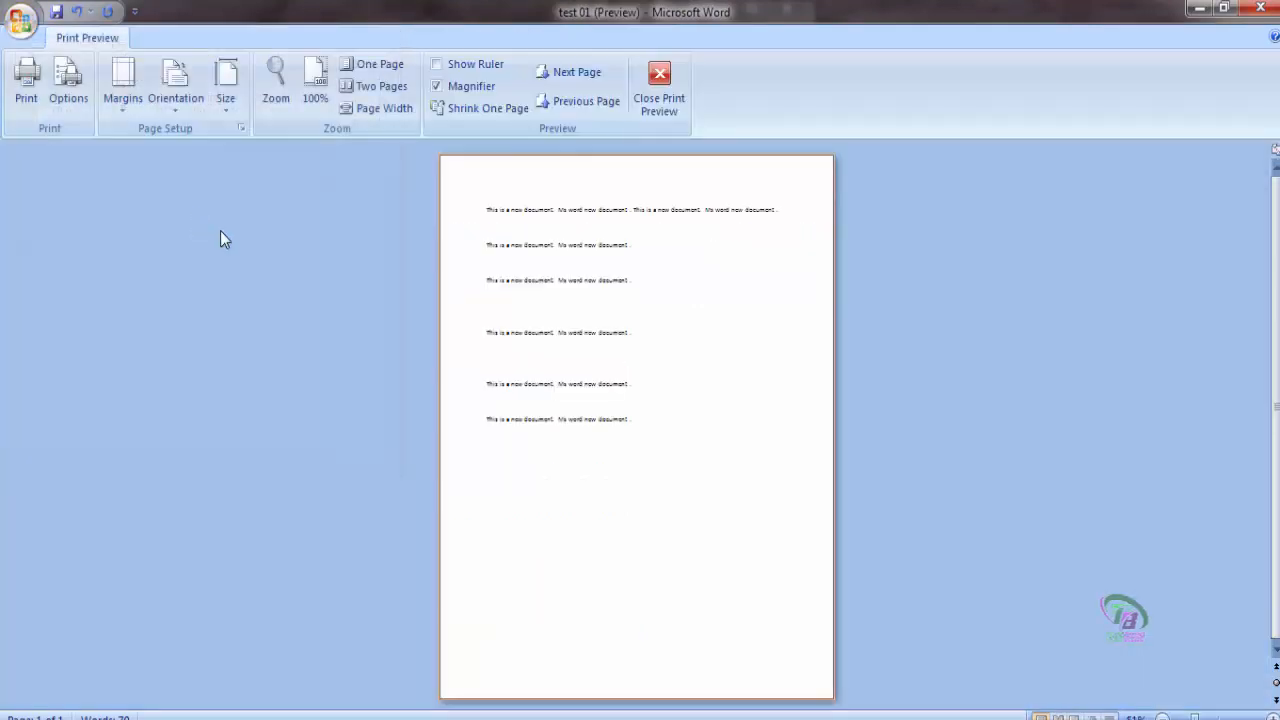
click(655, 100)
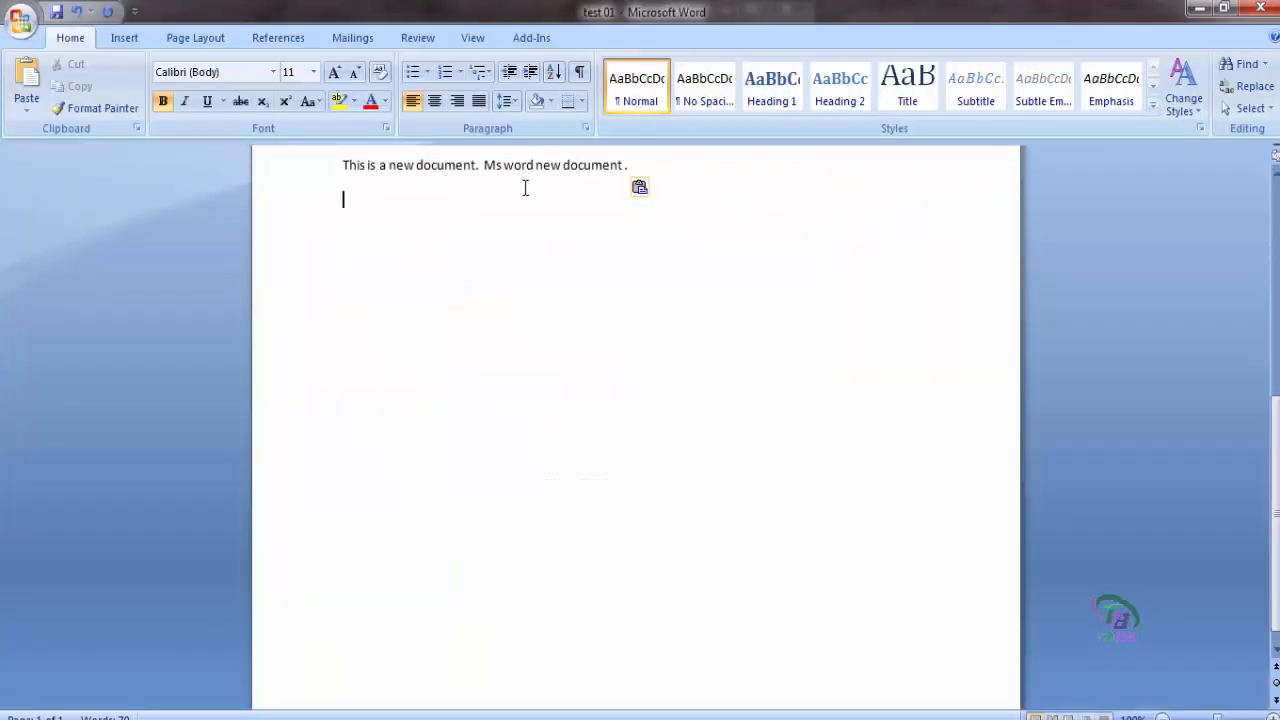
View the document properties such as author, title and keywords, and close them again.
click(21, 19)
mouse_move(76, 295)
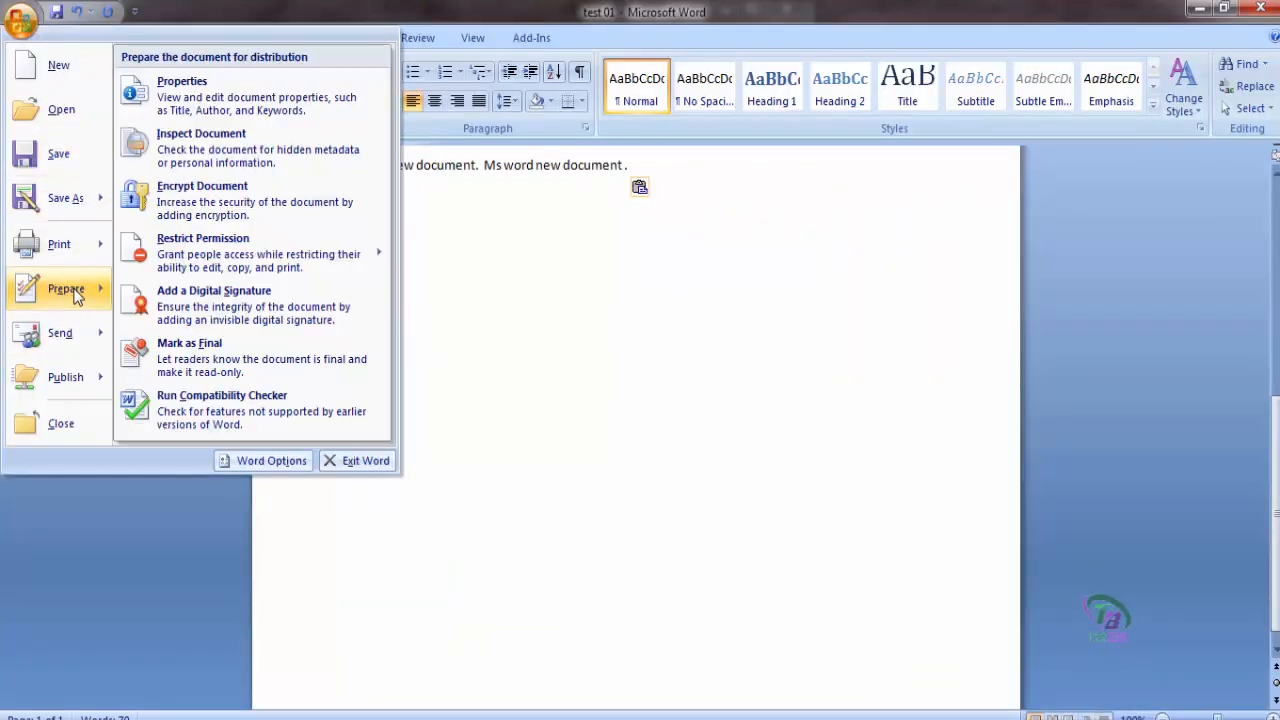
click(210, 105)
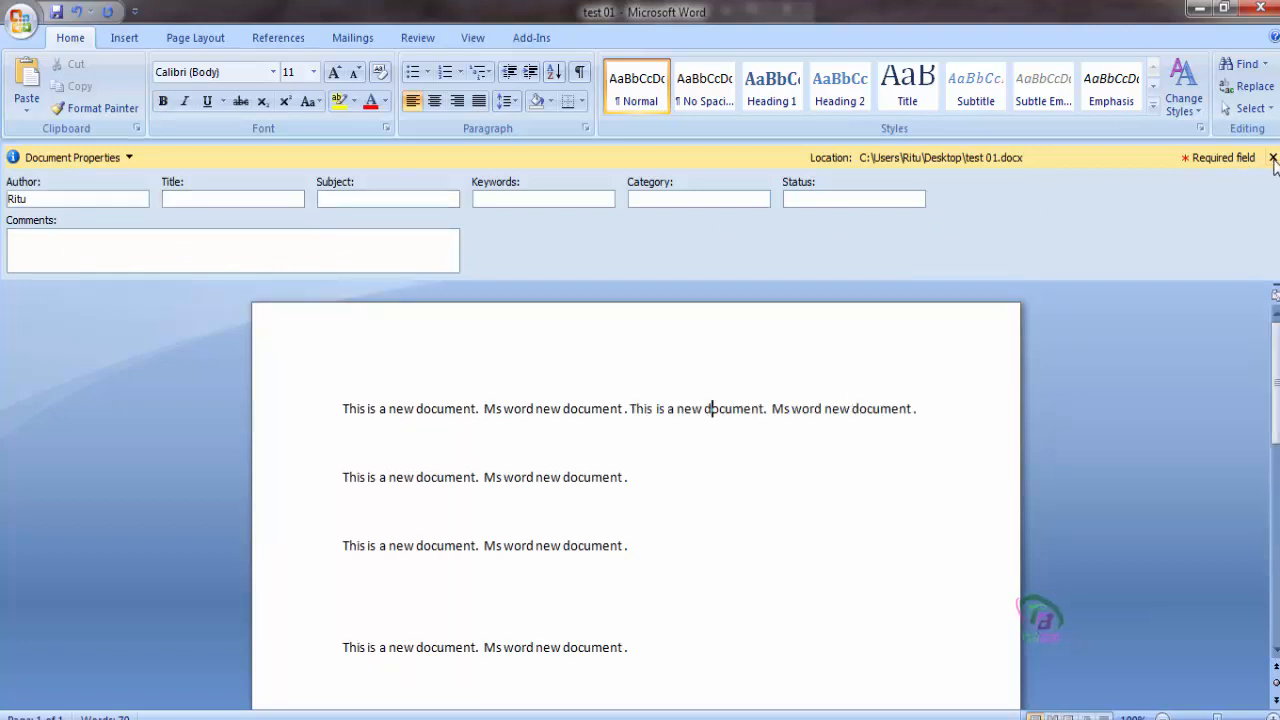
click(1273, 158)
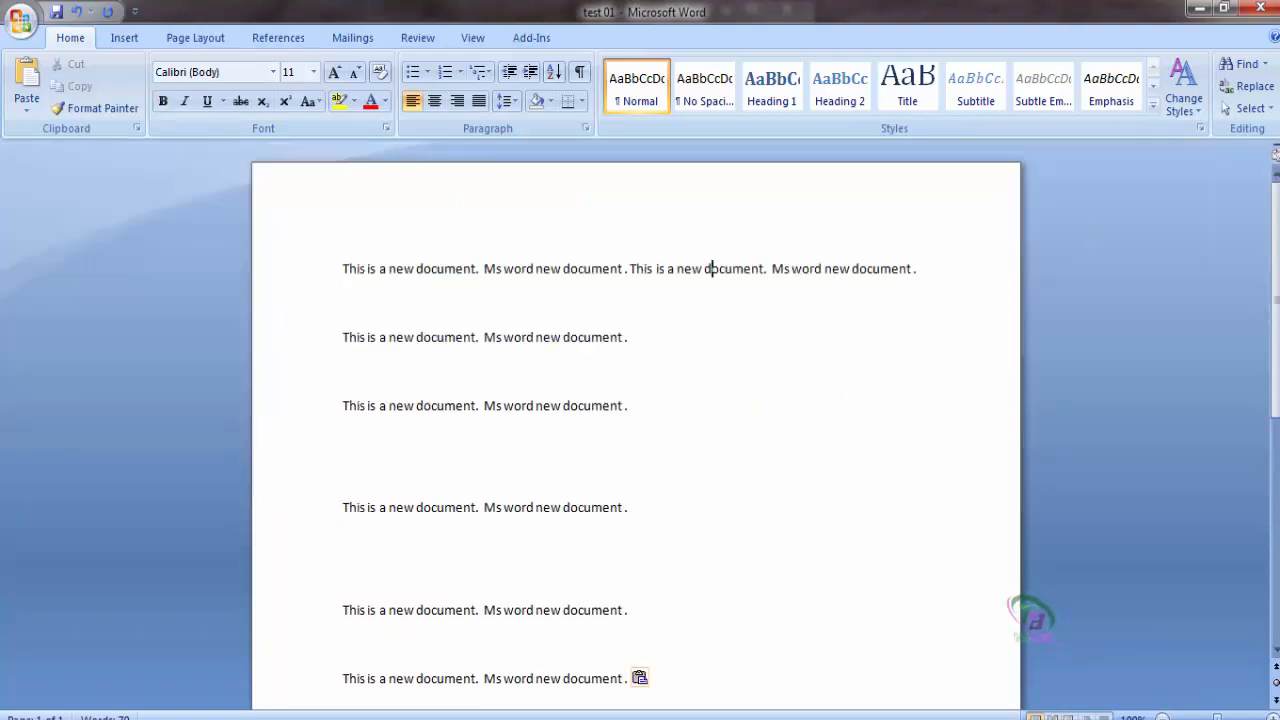
Try to encrypt the document with a password, entering the password and re-entering it for confirmation.
click(20, 20)
mouse_move(66, 289)
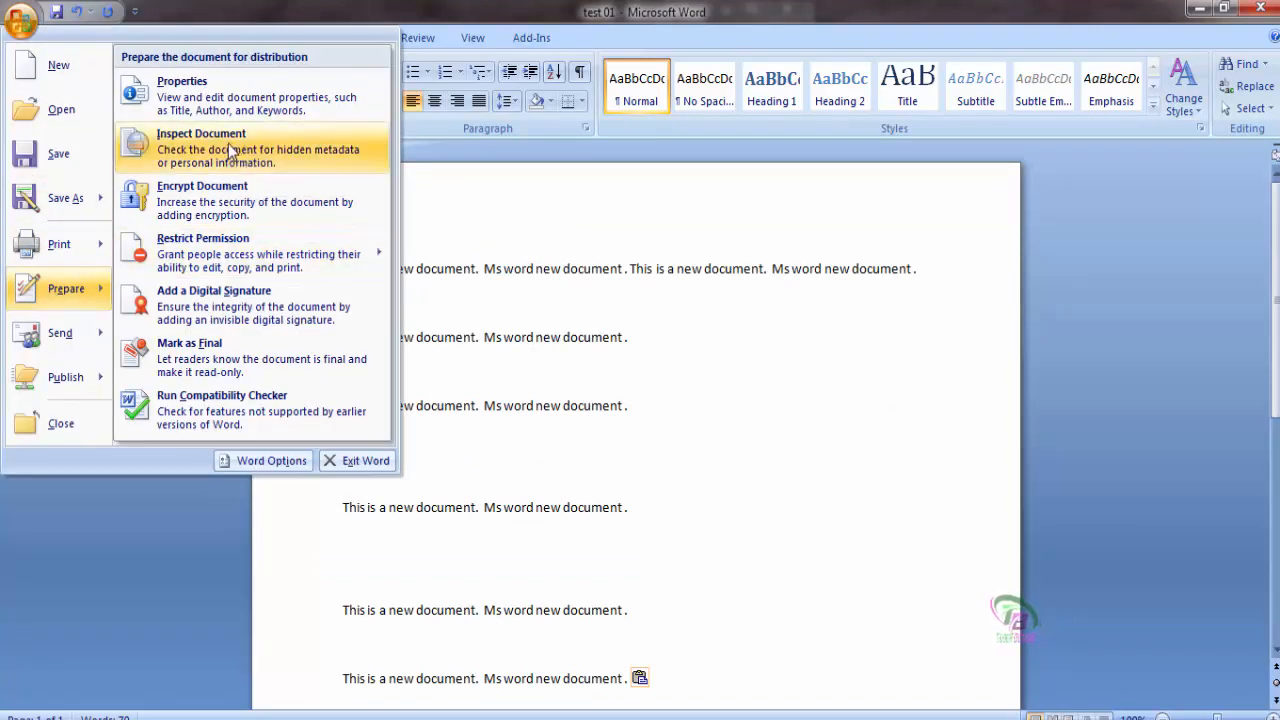
click(203, 210)
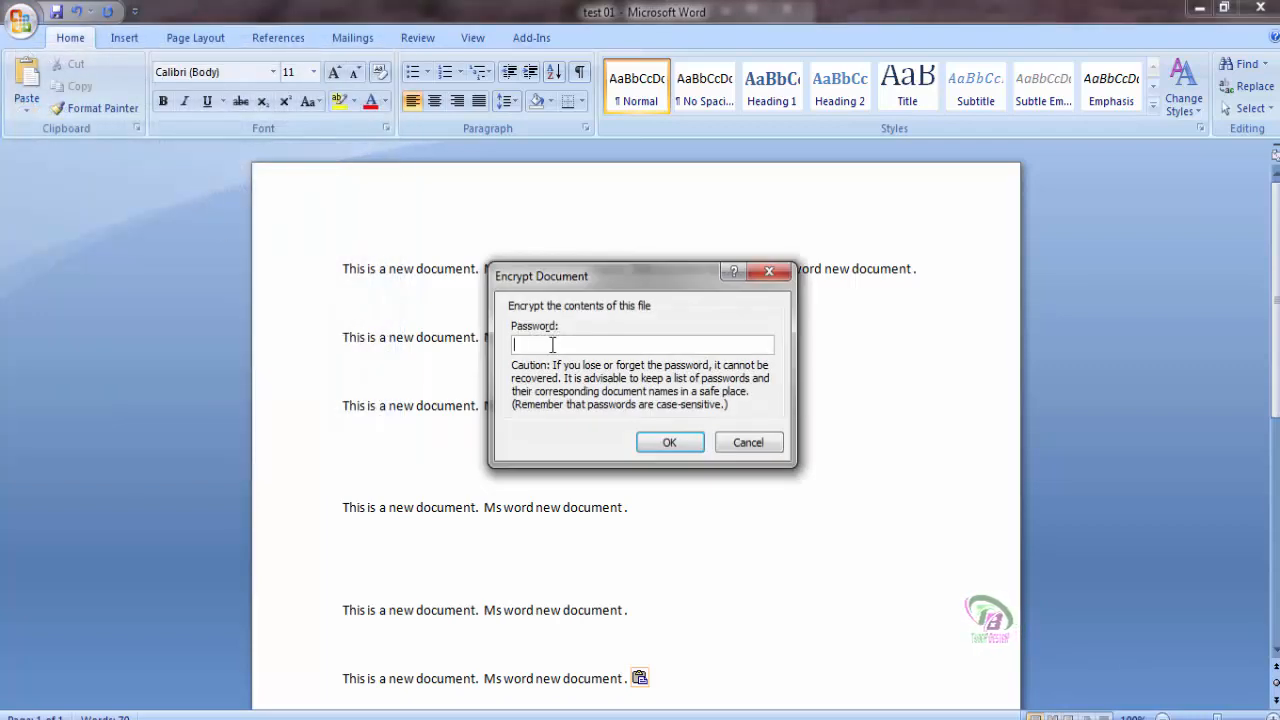
text(••••)
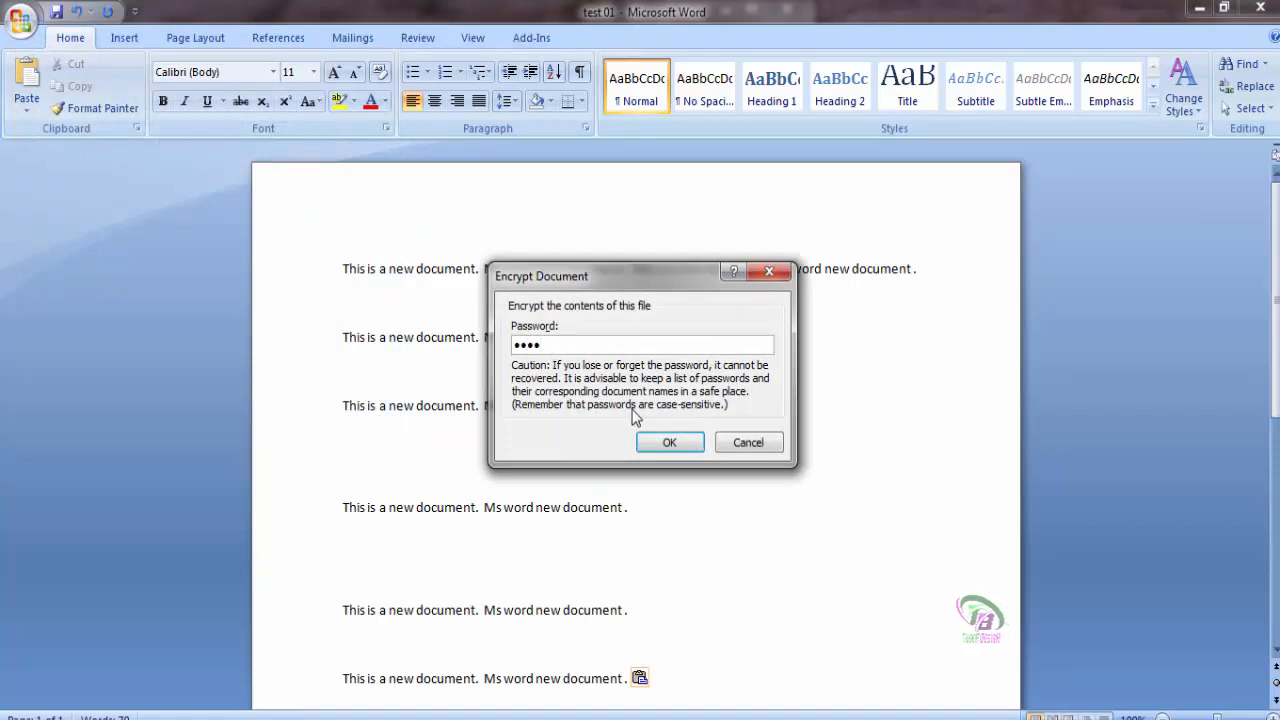
click(672, 441)
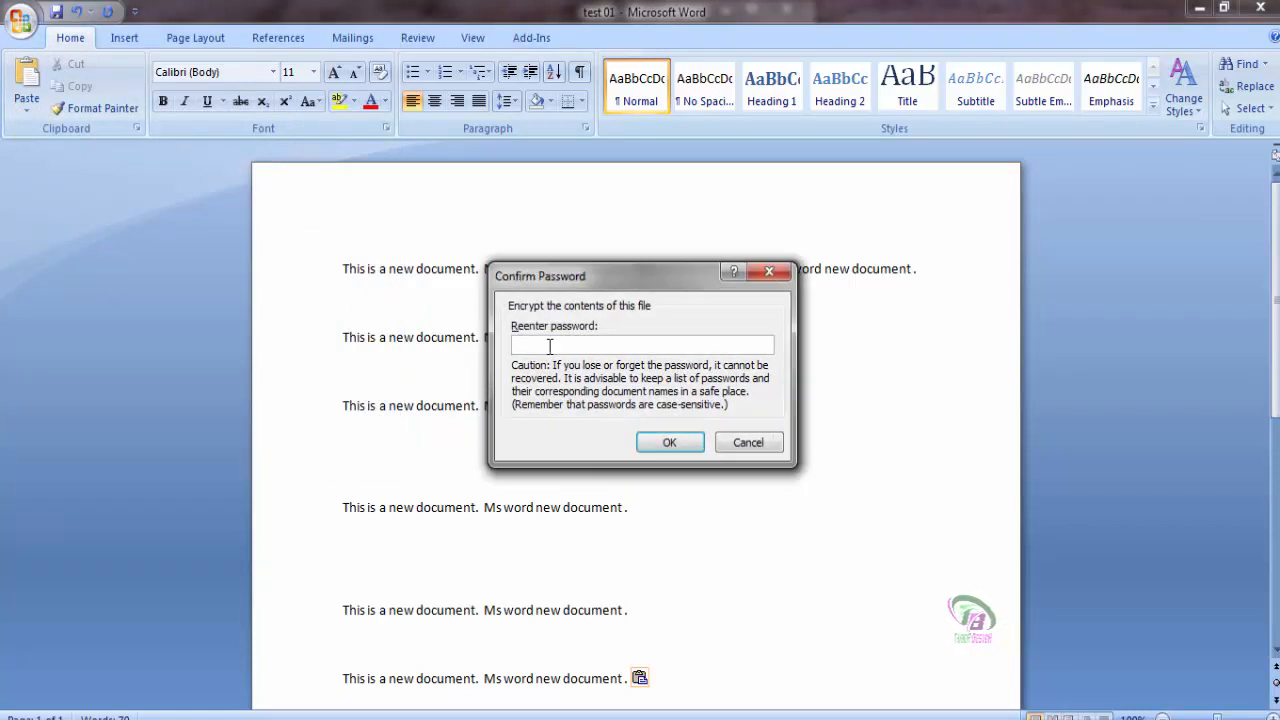
click(667, 443)
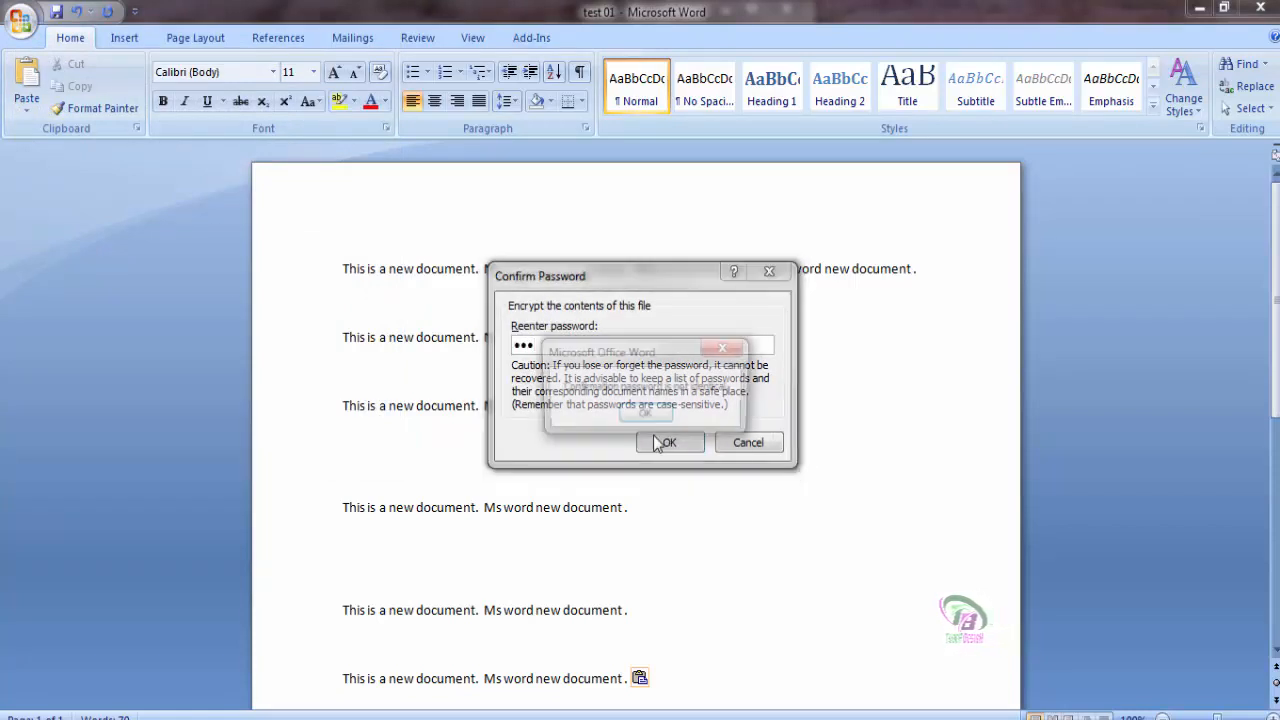
Try to apply Restricted Access to the document by agreeing to sign up for the free trial Information Rights Management service.
click(20, 20)
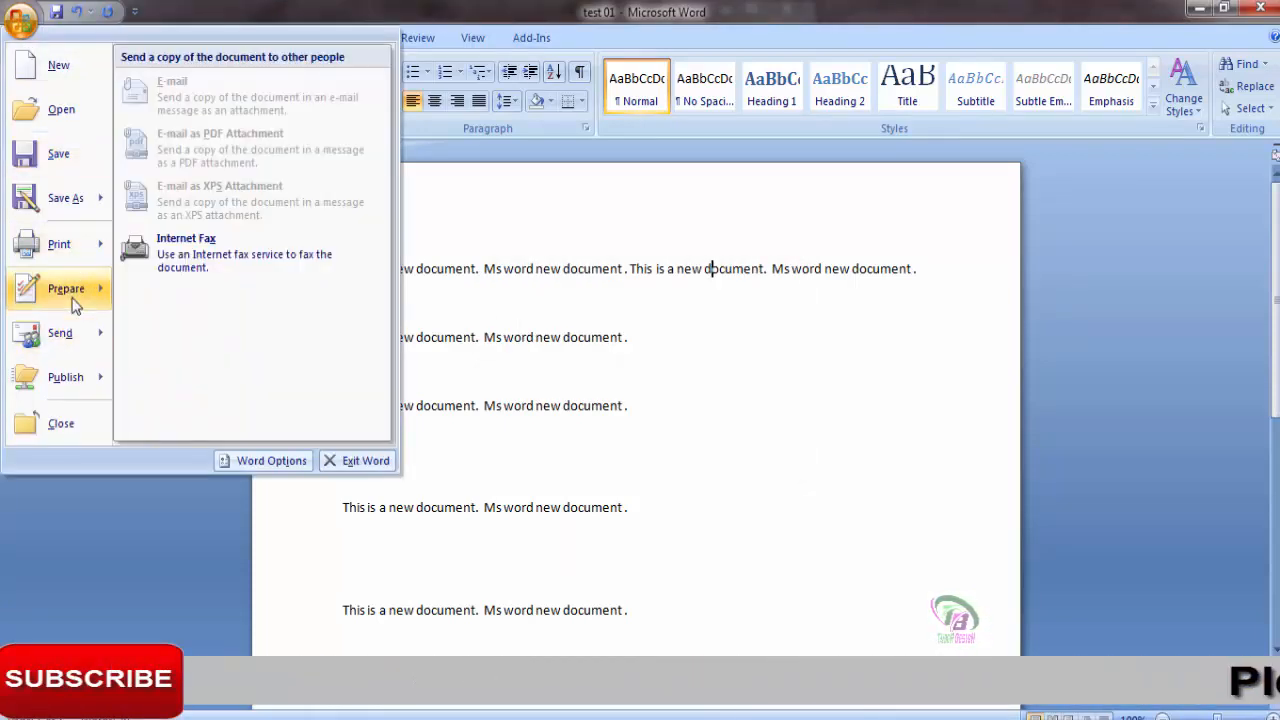
mouse_move(80, 294)
mouse_move(237, 256)
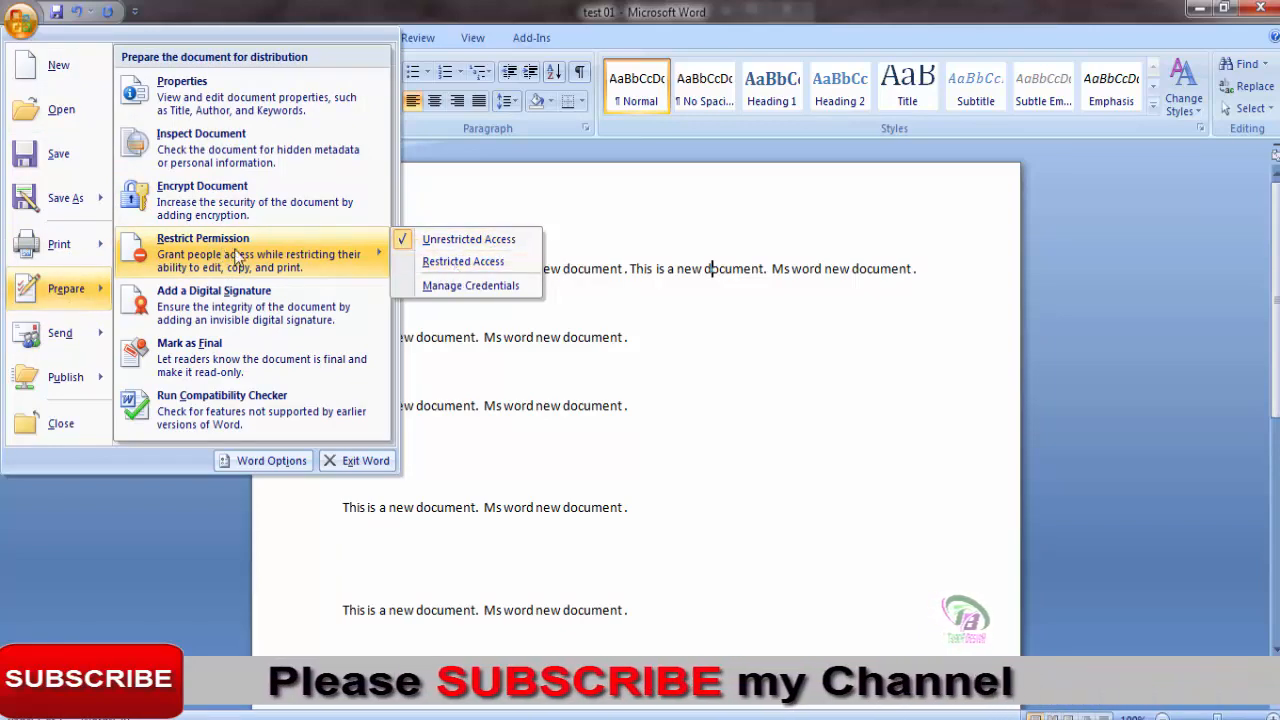
click(462, 262)
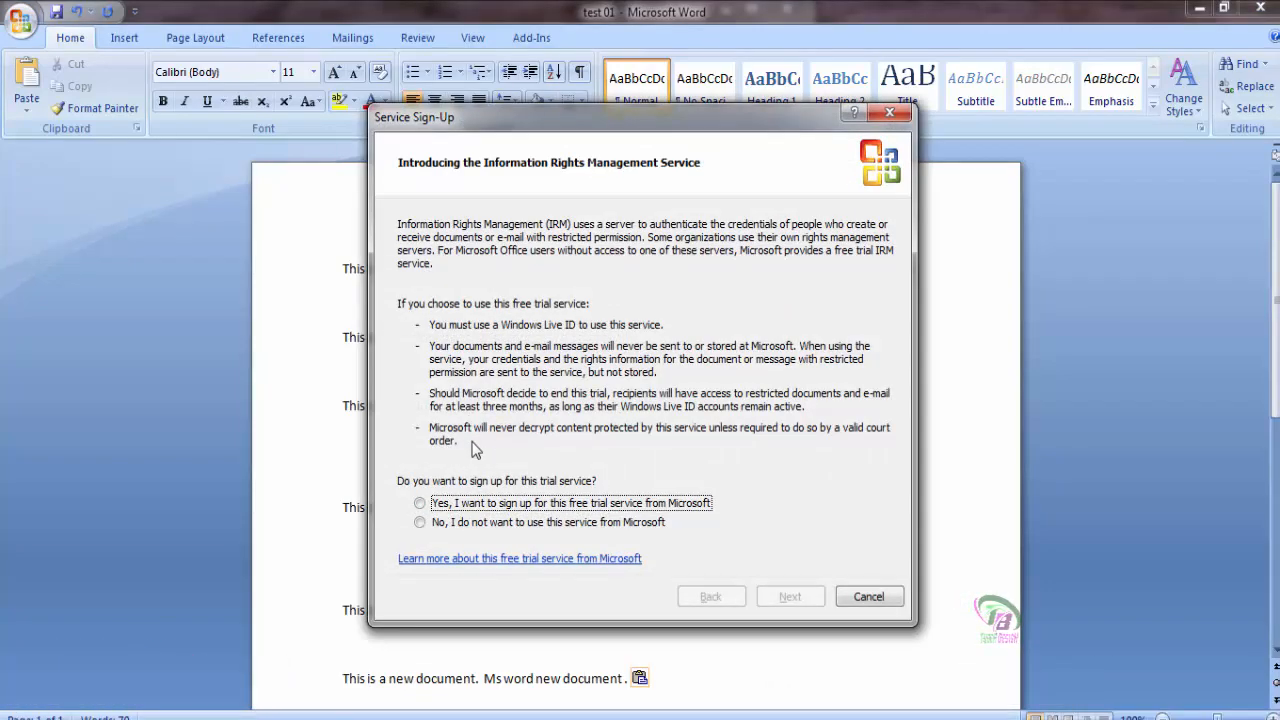
click(420, 503)
click(788, 596)
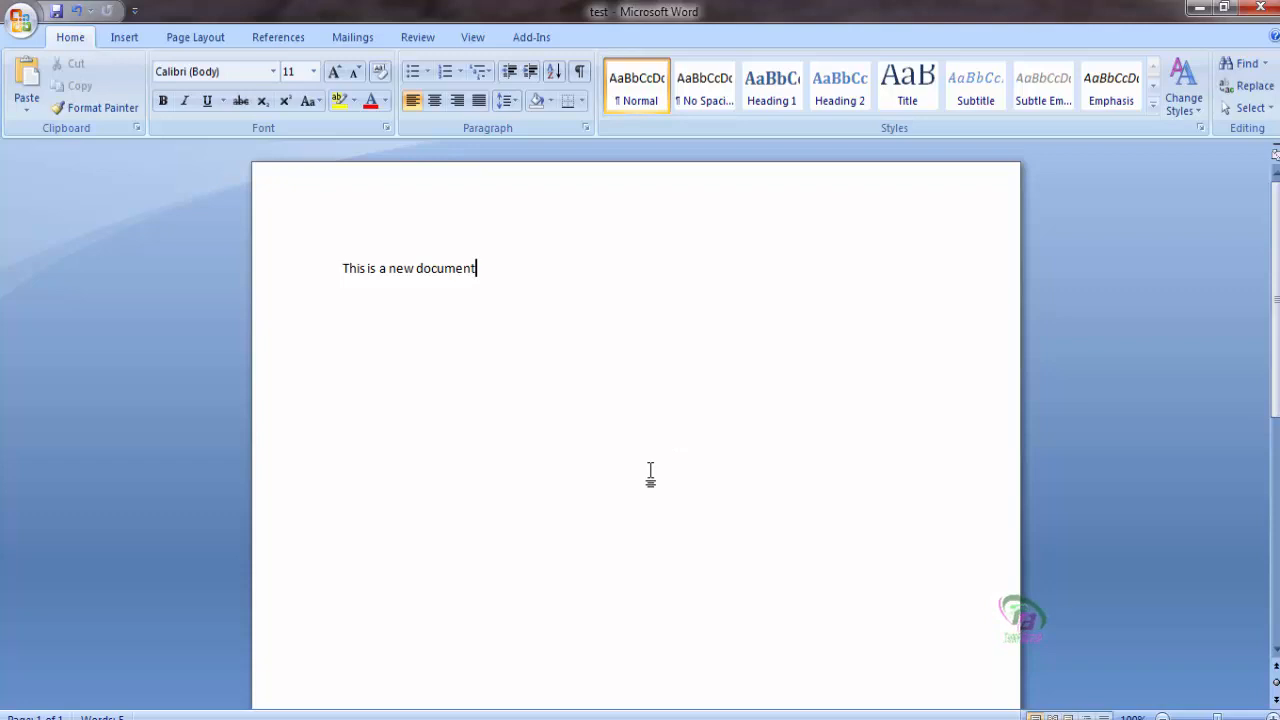
Set the test 01 document's permission to Unrestricted Access.
click(20, 18)
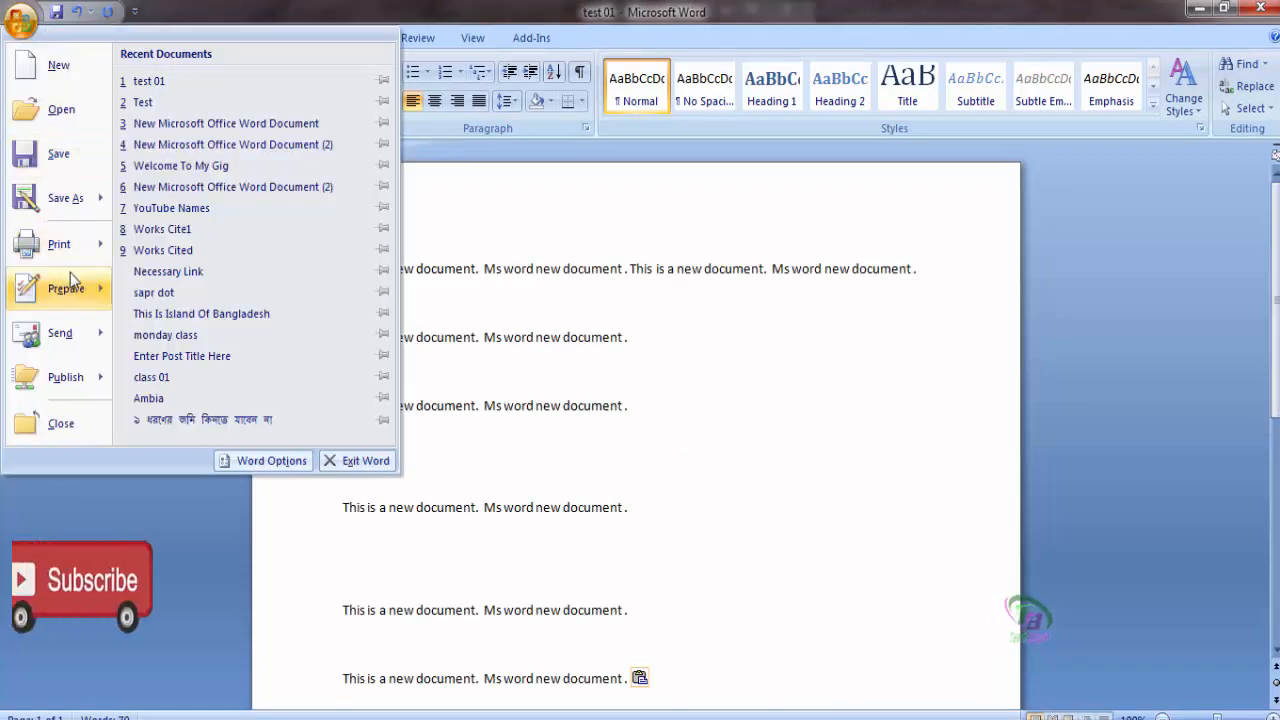
click(66, 288)
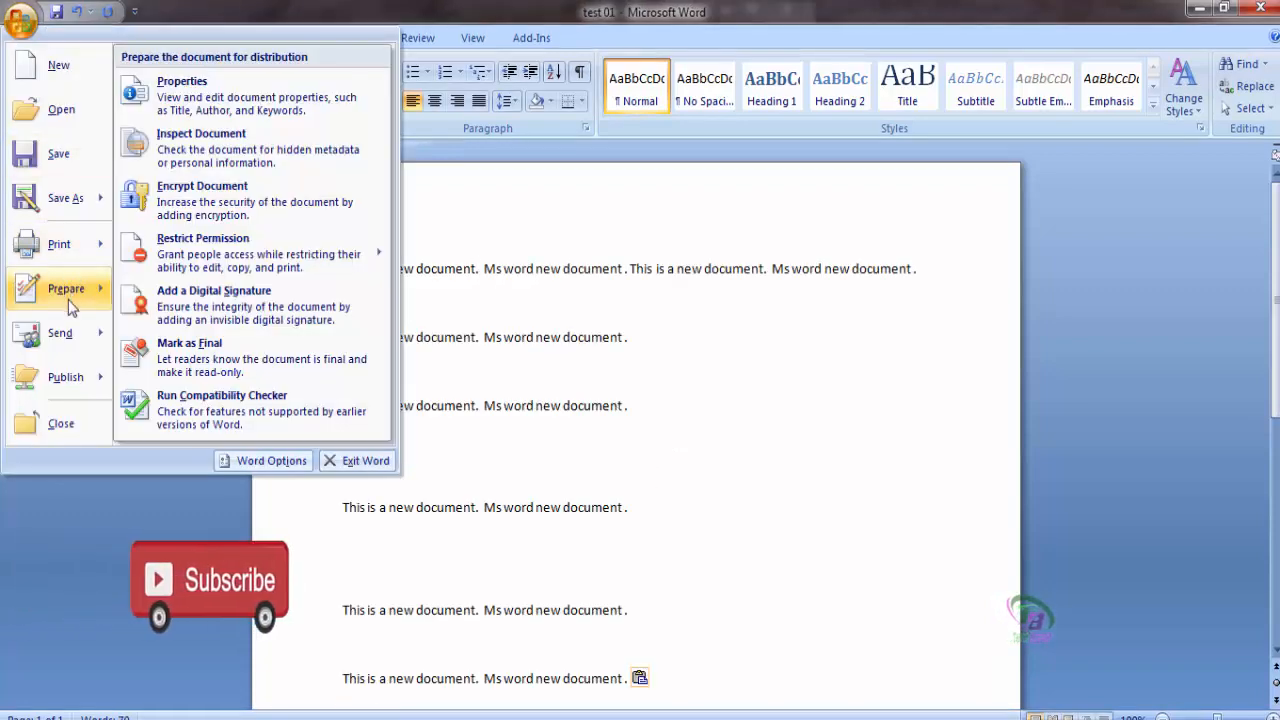
mouse_move(249, 245)
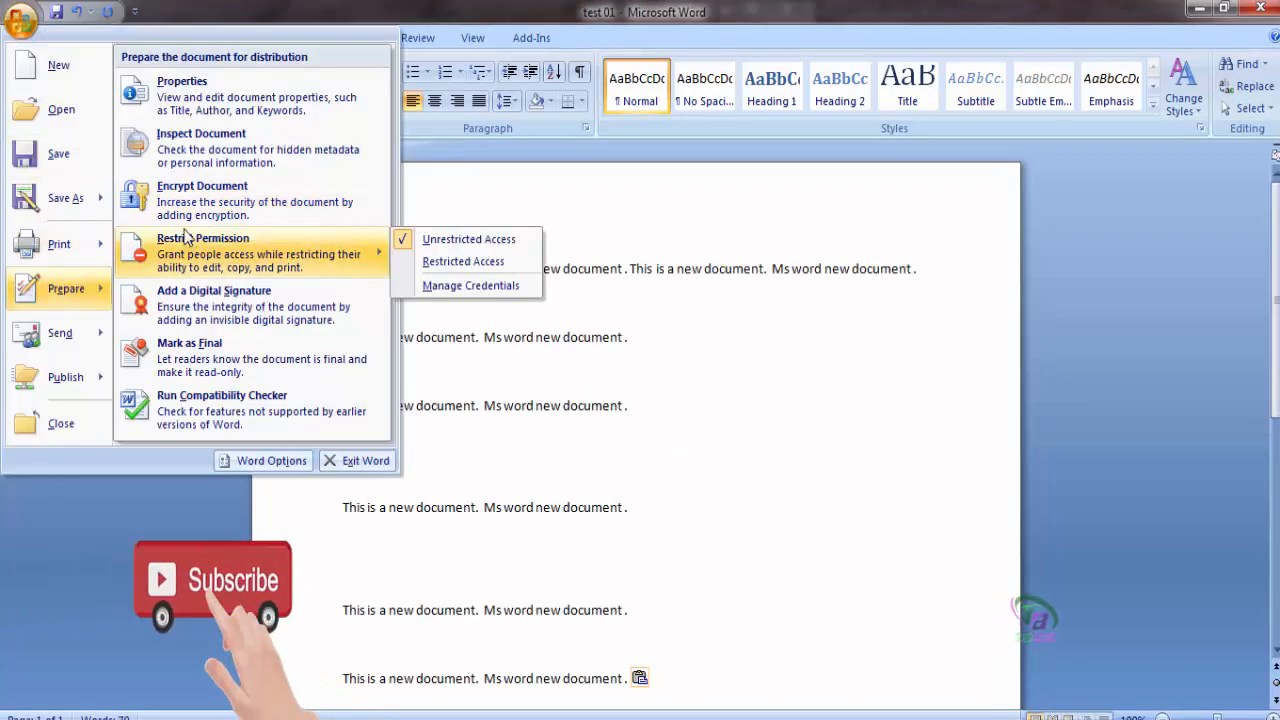
click(461, 245)
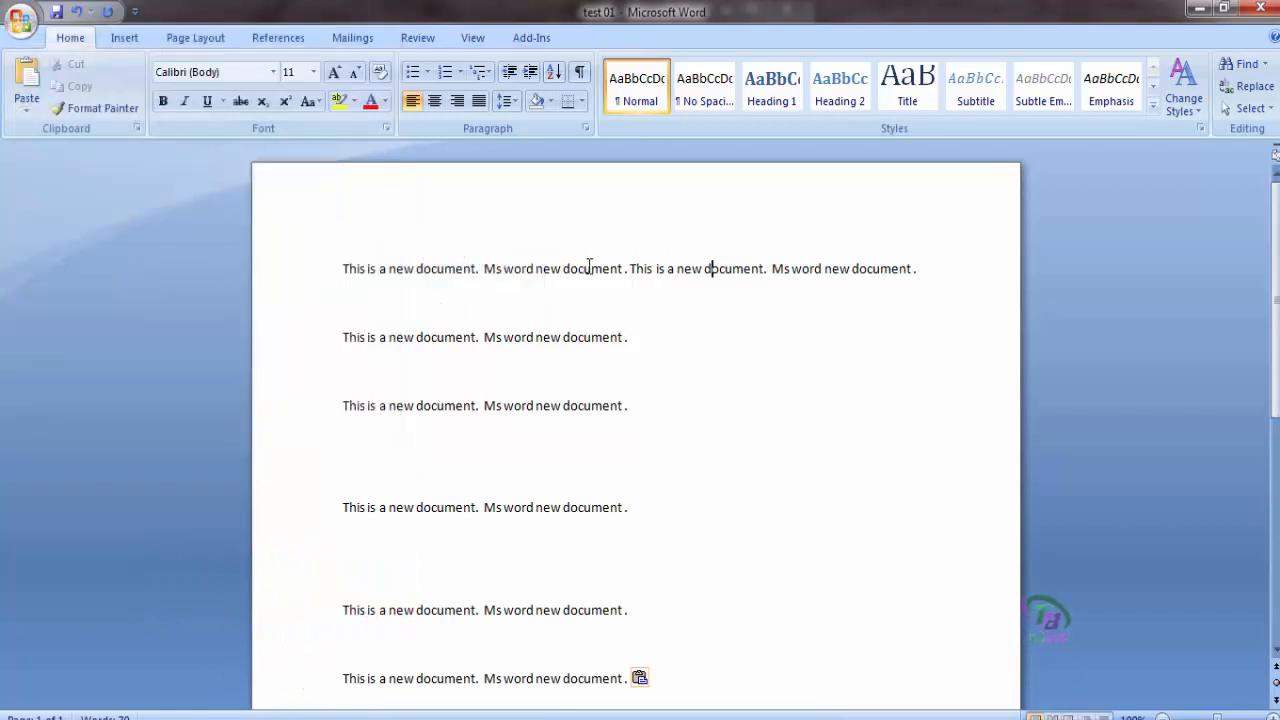
Look over the options for sending a copy of the document to other people and for publishing it.
click(18, 30)
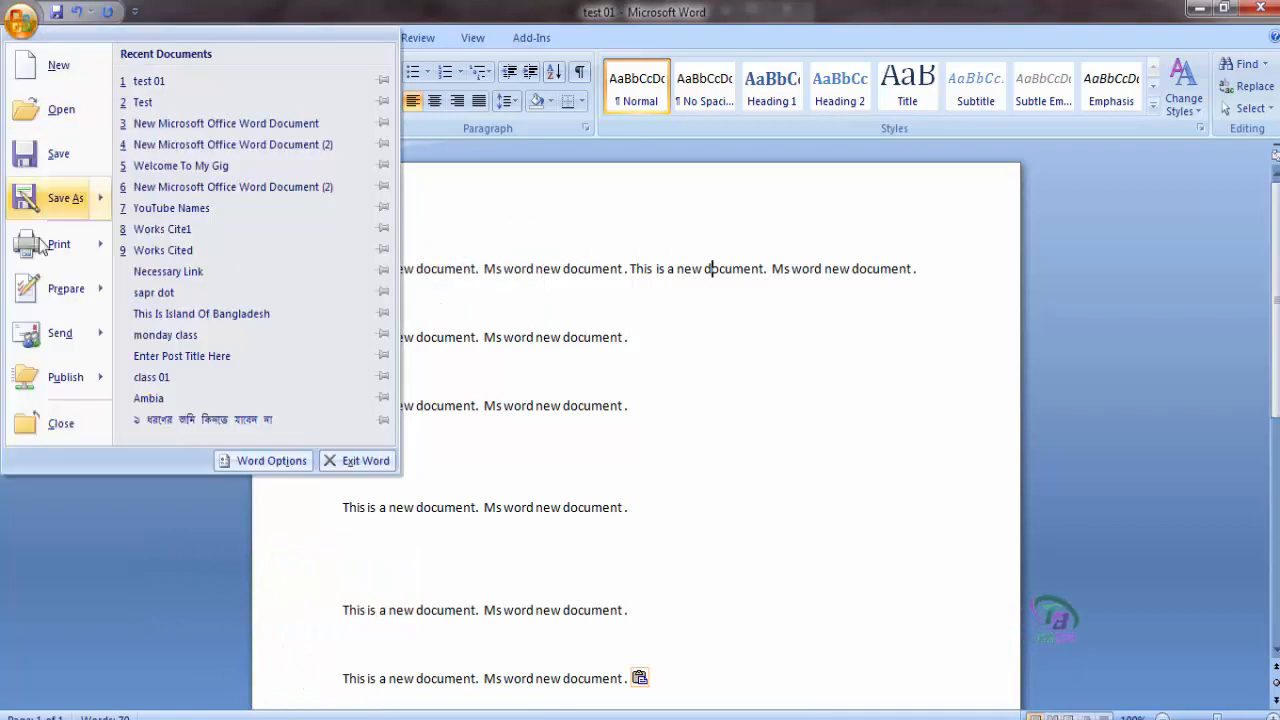
mouse_move(57, 336)
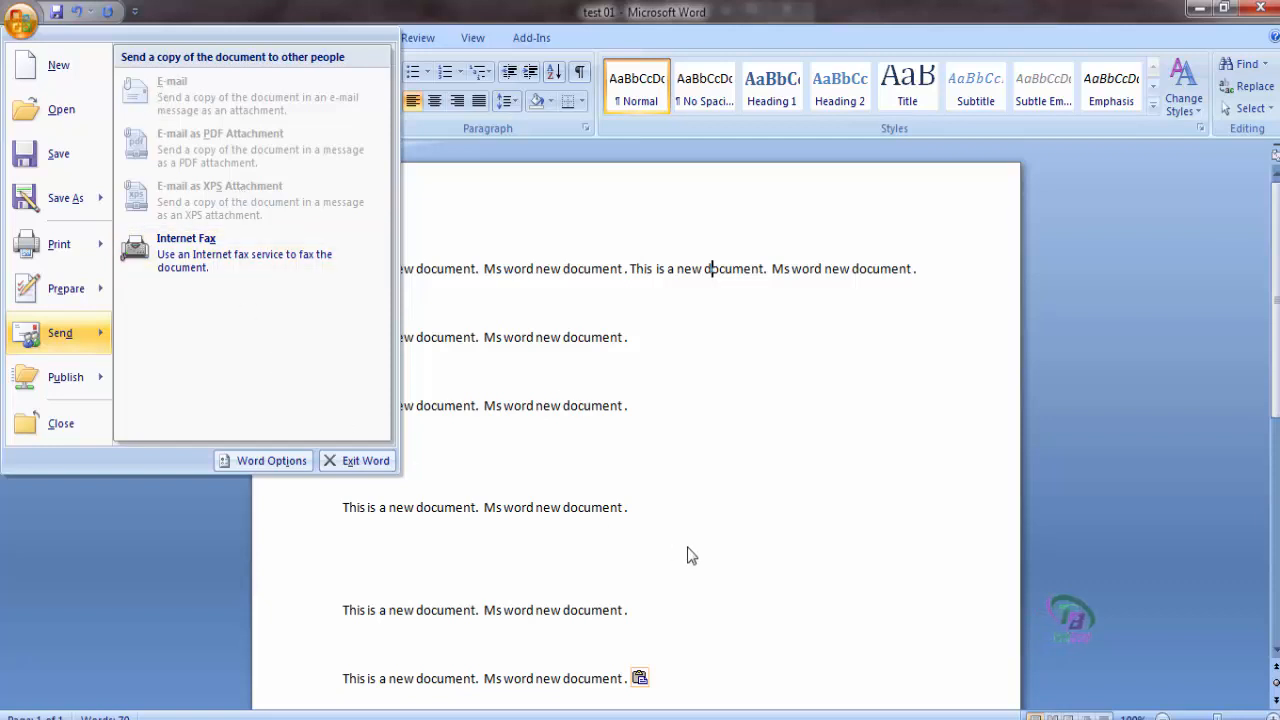
click(18, 30)
click(18, 30)
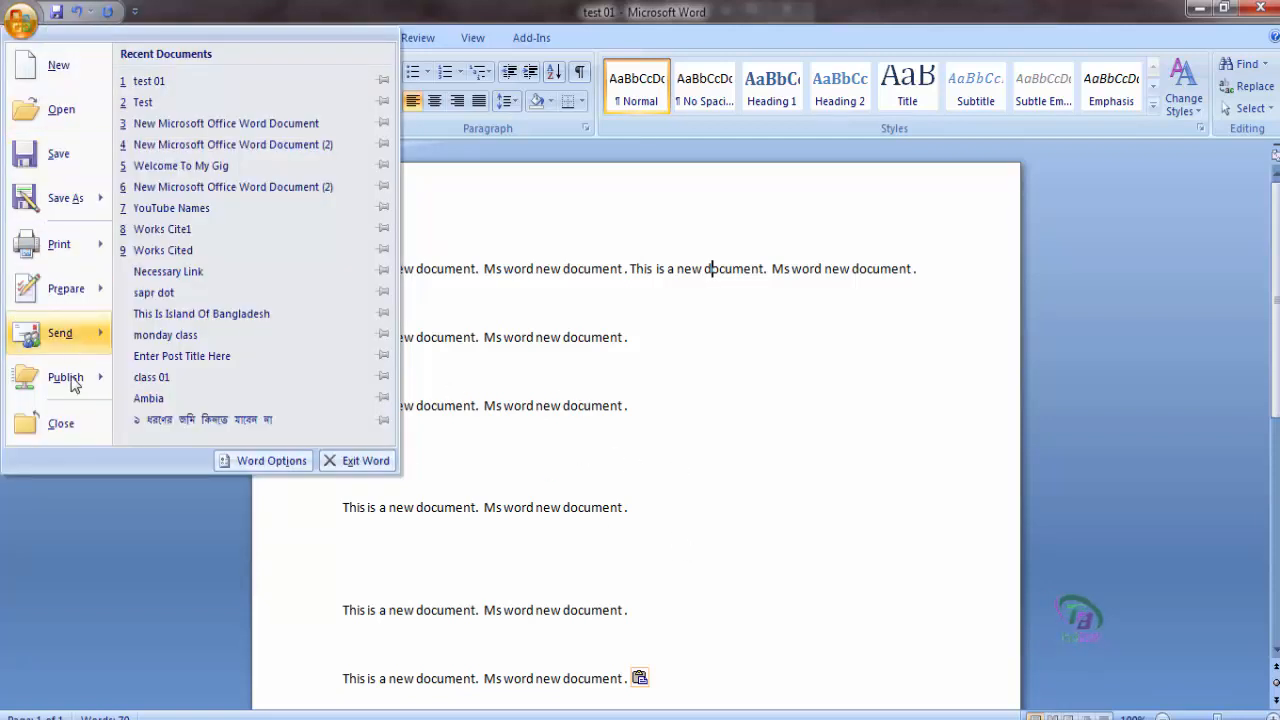
mouse_move(82, 388)
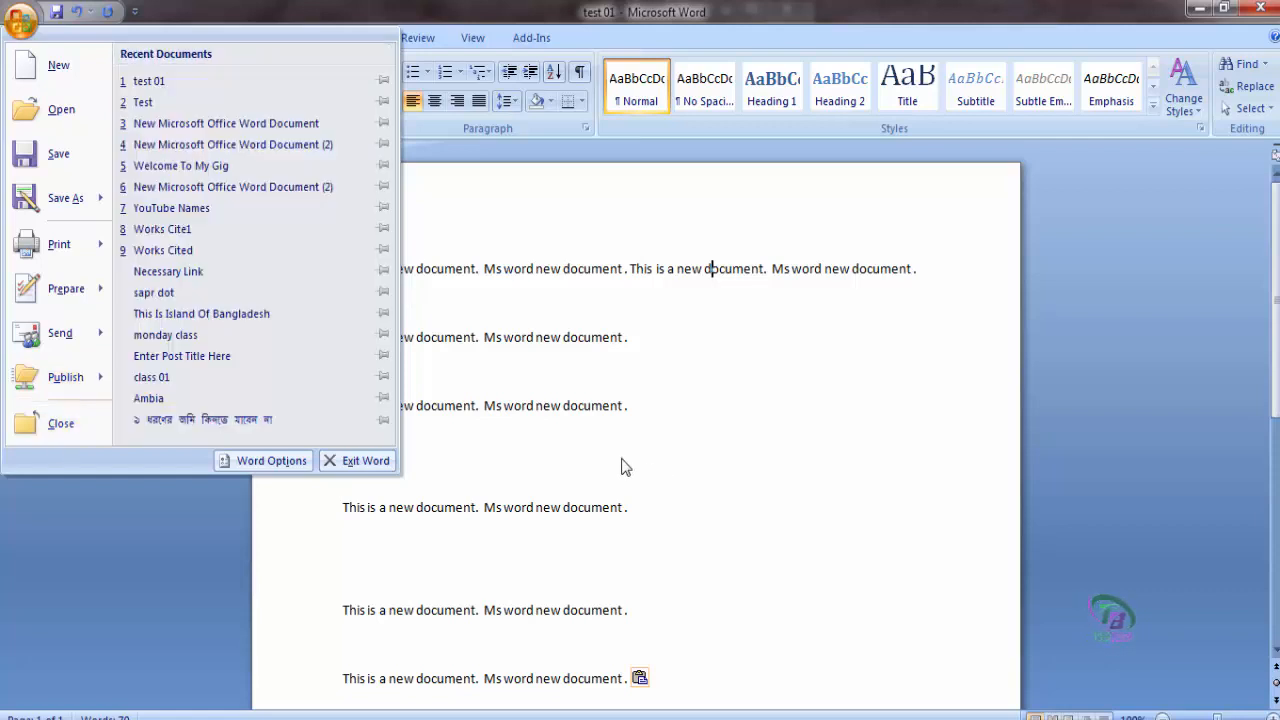
Close the test 01 document without saving its changes and create a new blank document.
click(60, 425)
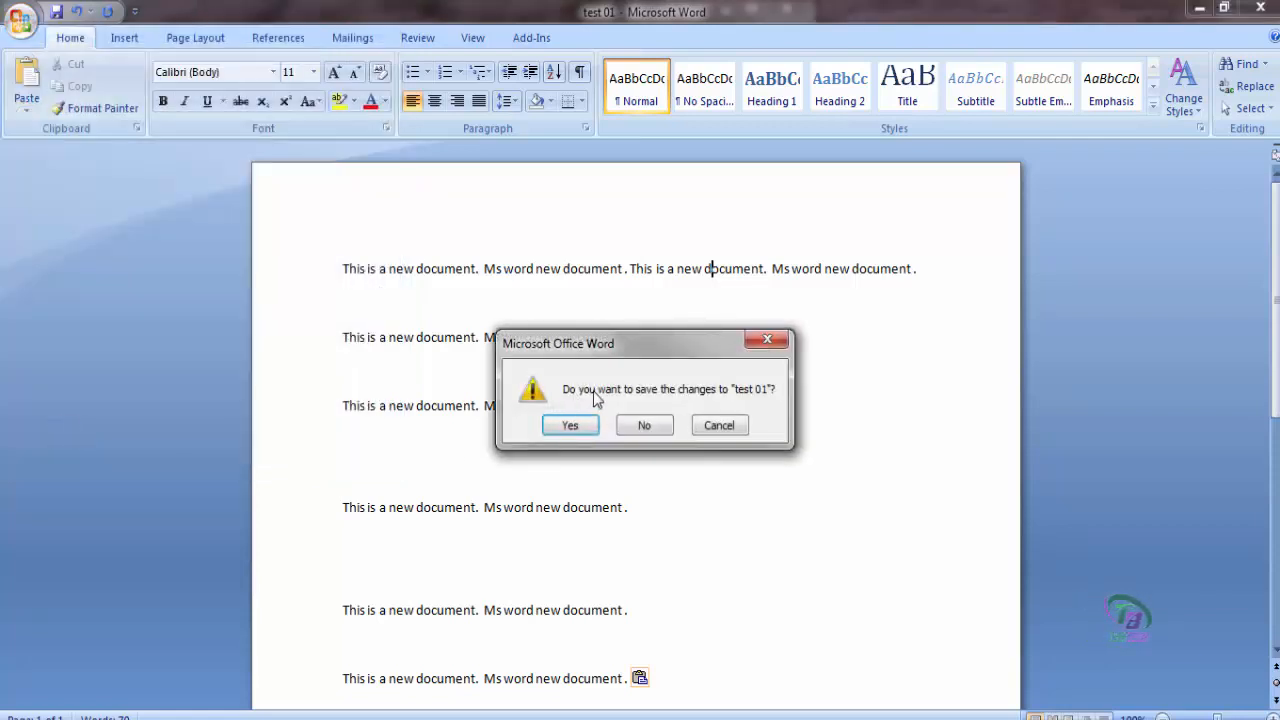
click(640, 427)
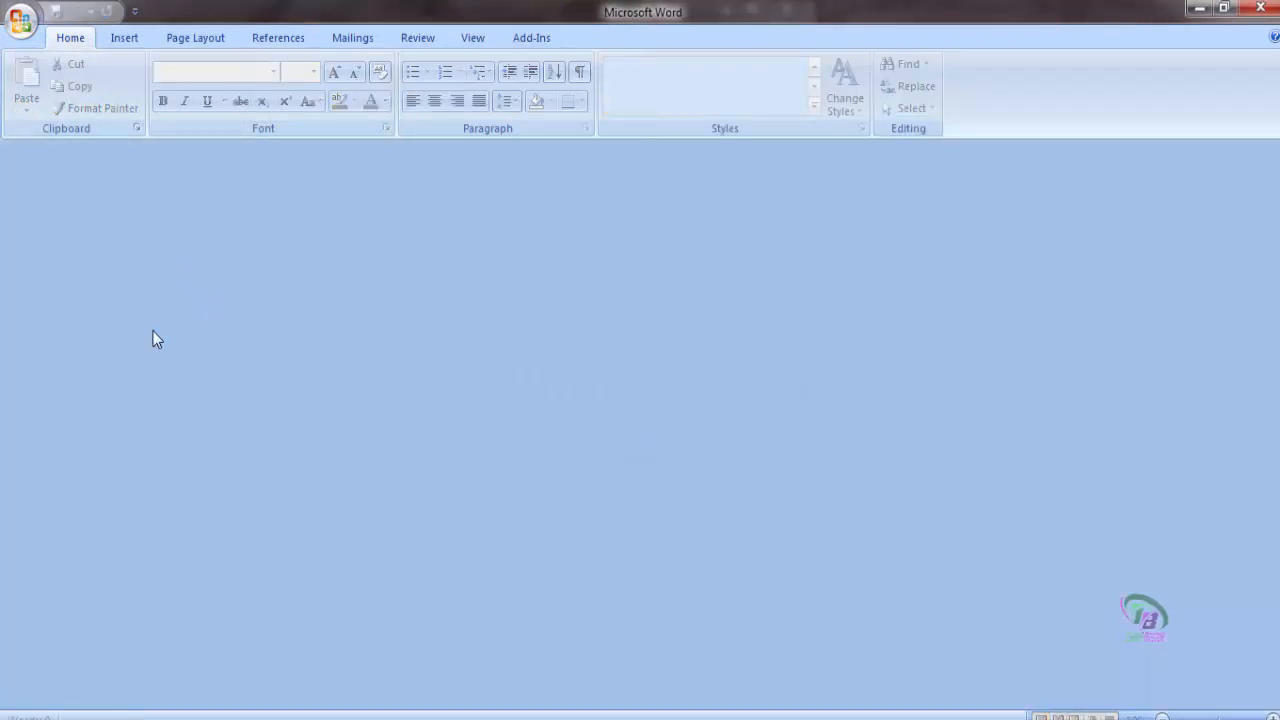
key(ctrl+n)
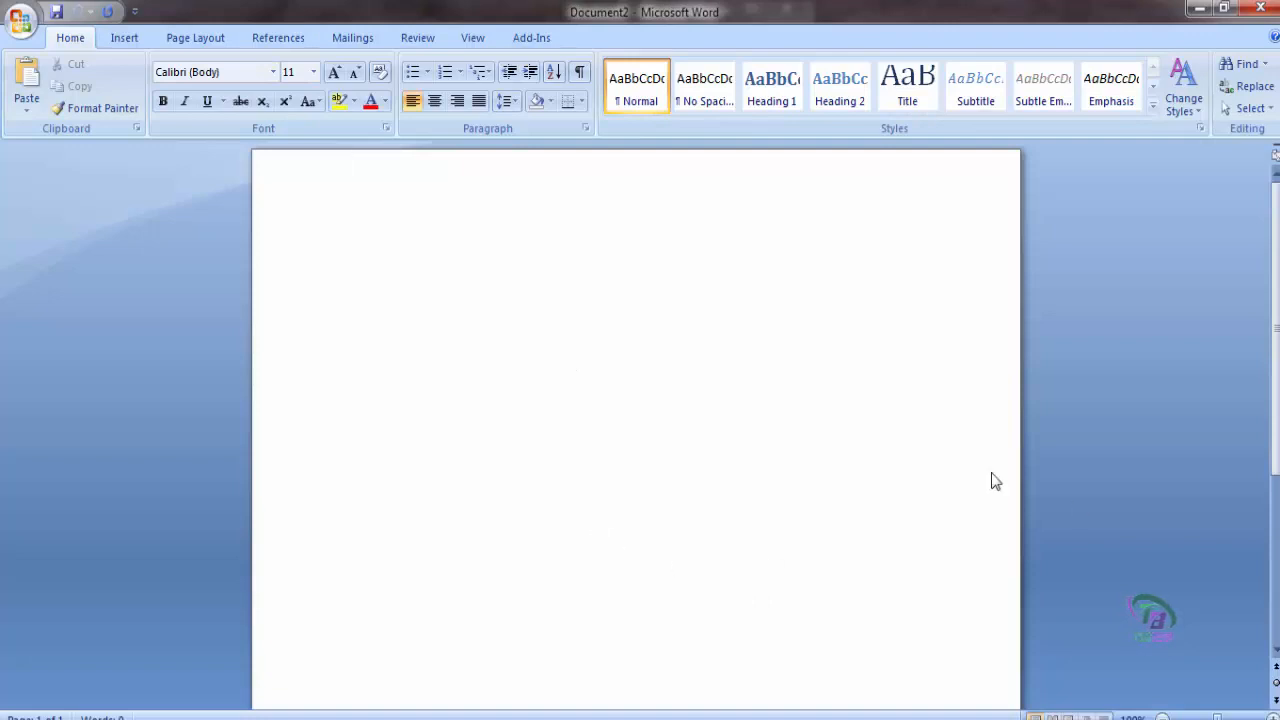